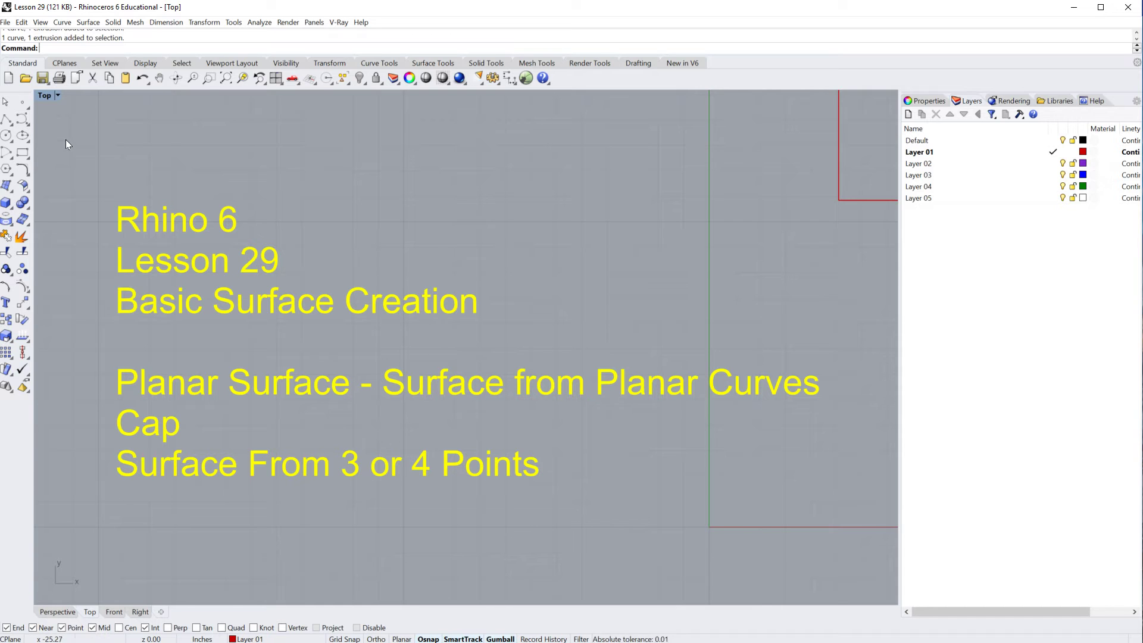
Step: Maximize the Perspective viewport, bring the planar example curves into view and save the file
double_click(44, 94)
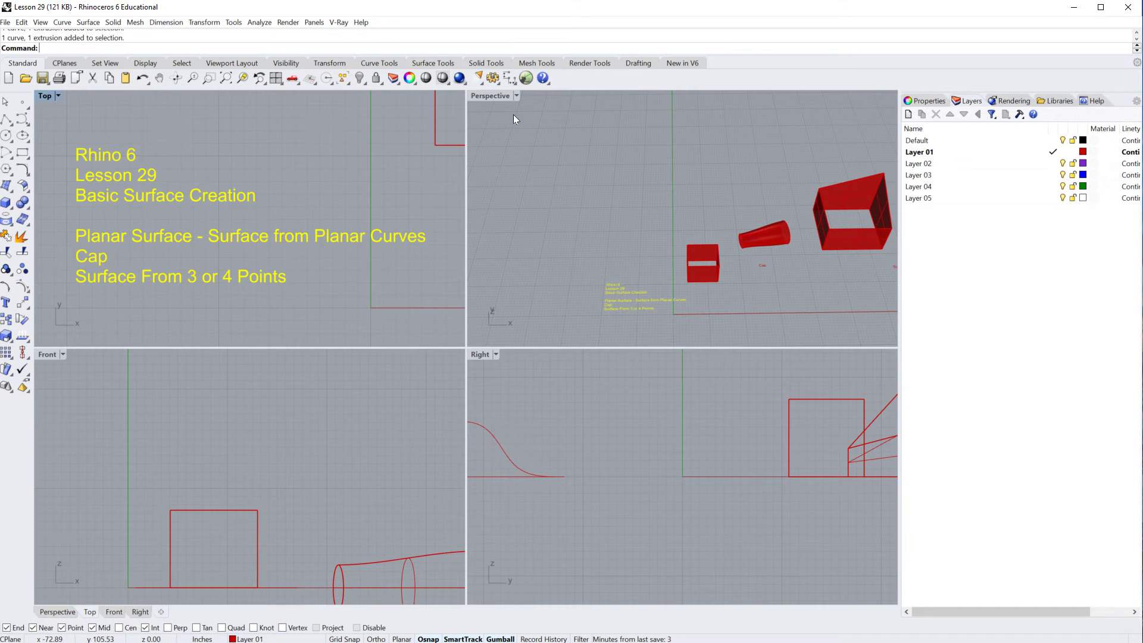
double_click(491, 97)
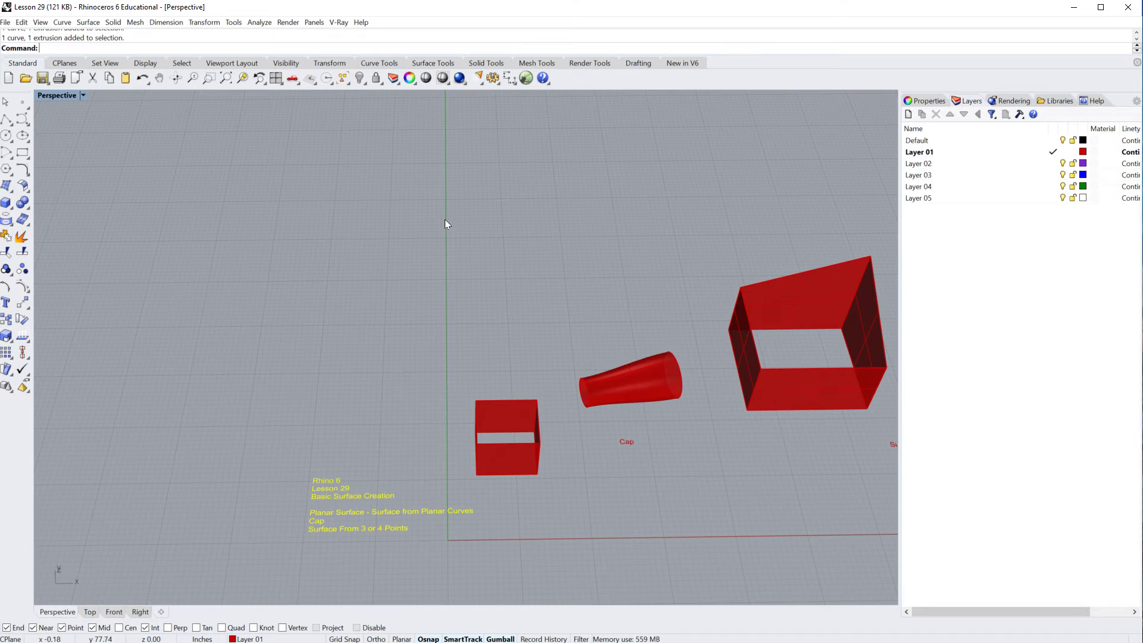
right_drag(419, 226, 382, 225)
scroll(425, 352, down, 5)
right_drag(425, 352, 459, 362)
scroll(232, 479, up, 3)
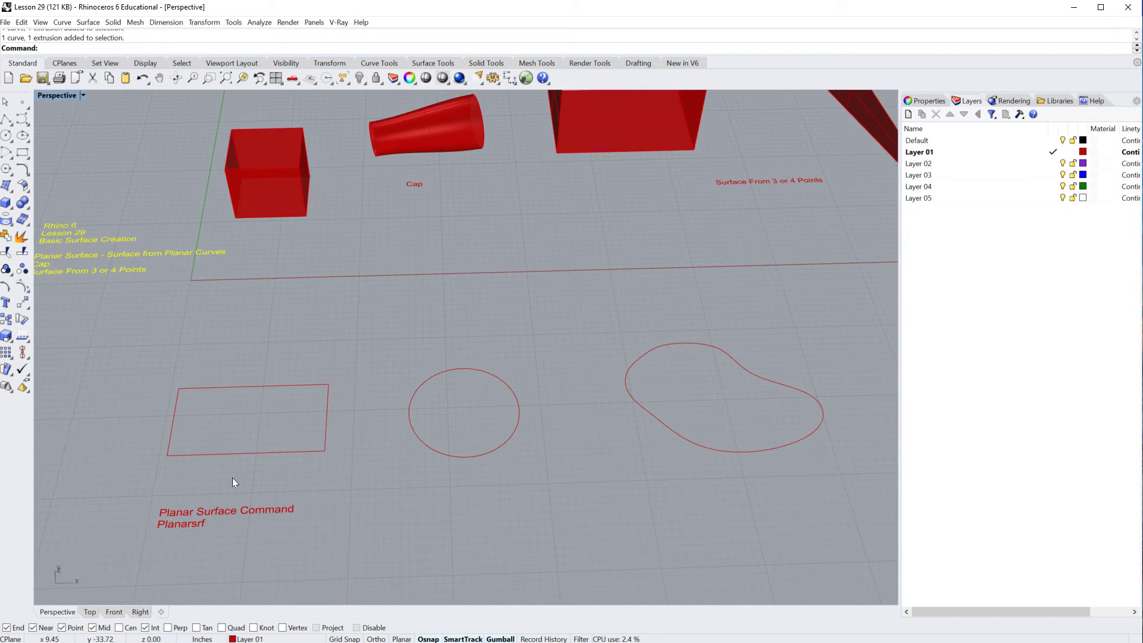
scroll(367, 463, down, 3)
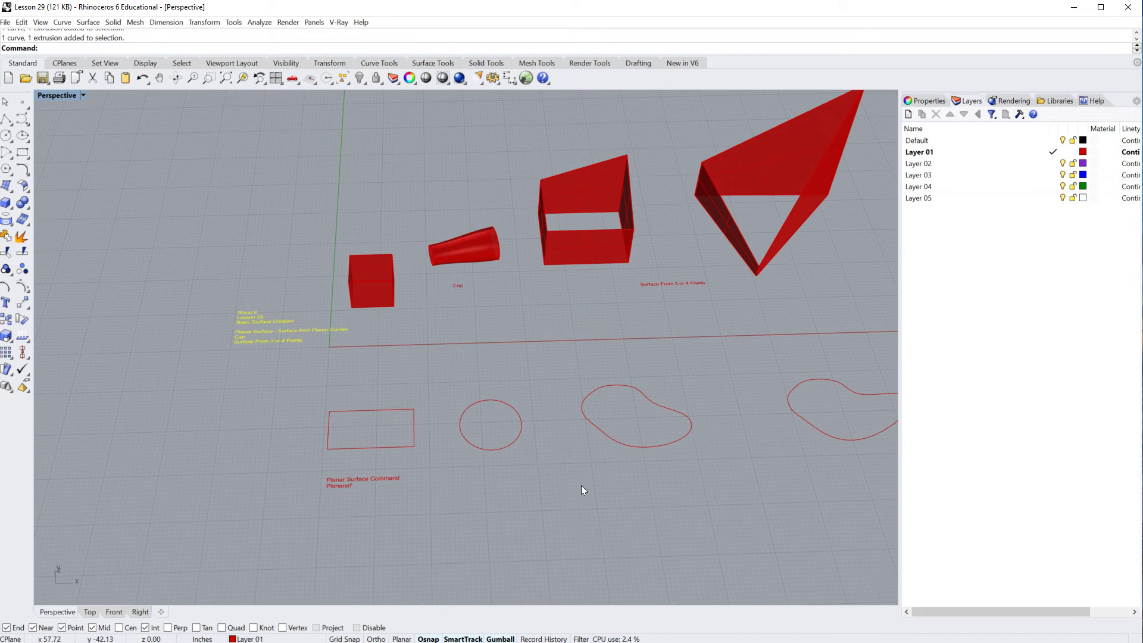
scroll(386, 298, up, 4)
scroll(394, 298, down, 2)
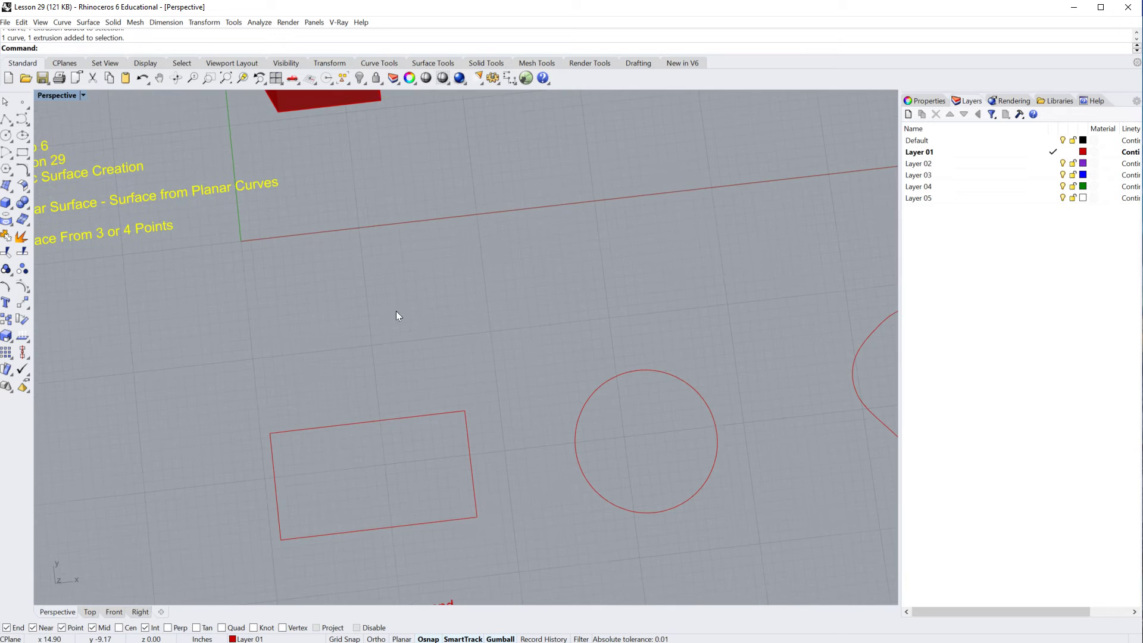
key(ctrl+s)
Step: Examine the open box, tapered tube, 3 or 4 point surface examples and the flat closed curves in perspective
scroll(395, 179, down, 3)
shift+right_drag(395, 179, 369, 424)
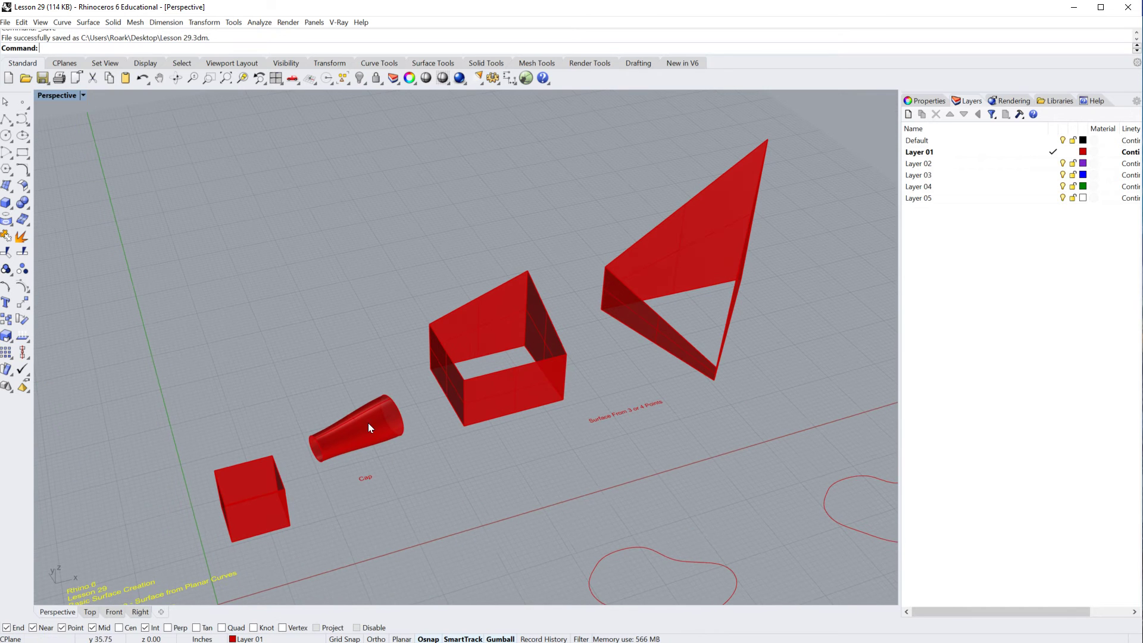
click(388, 427)
click(392, 476)
right_drag(392, 476, 408, 350)
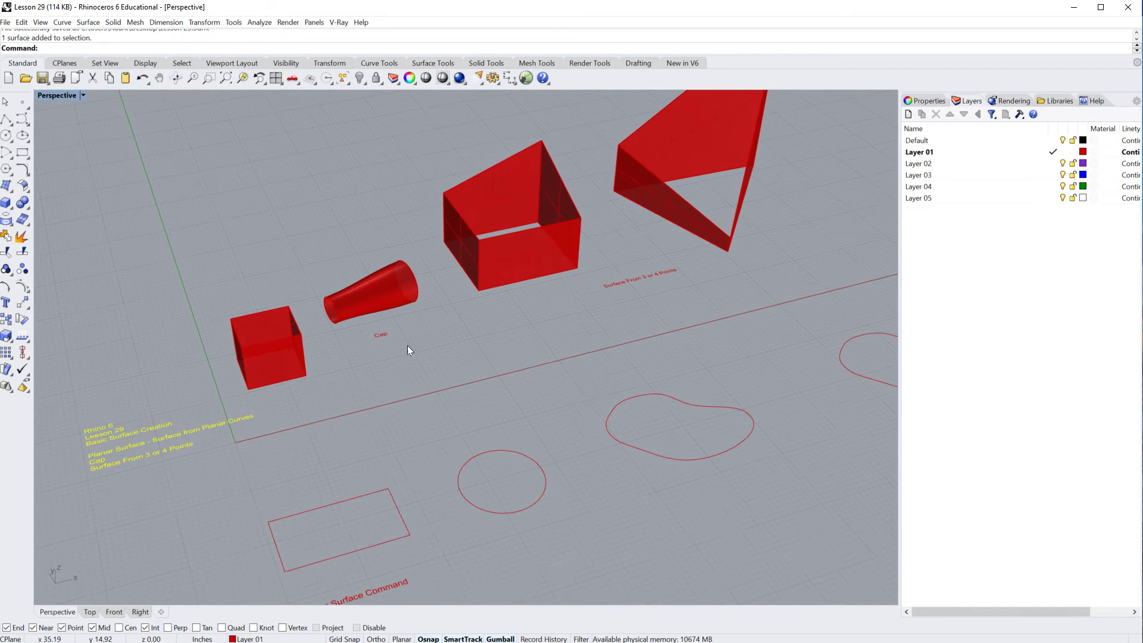
right_drag(481, 362, 459, 353)
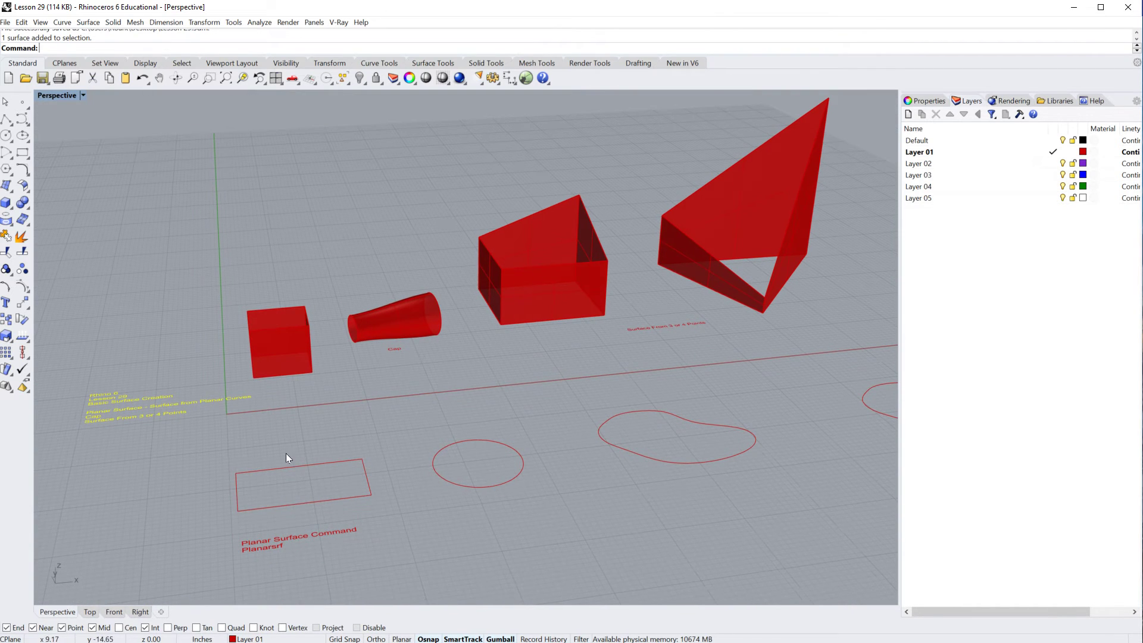
shift+right_drag(352, 481, 378, 457)
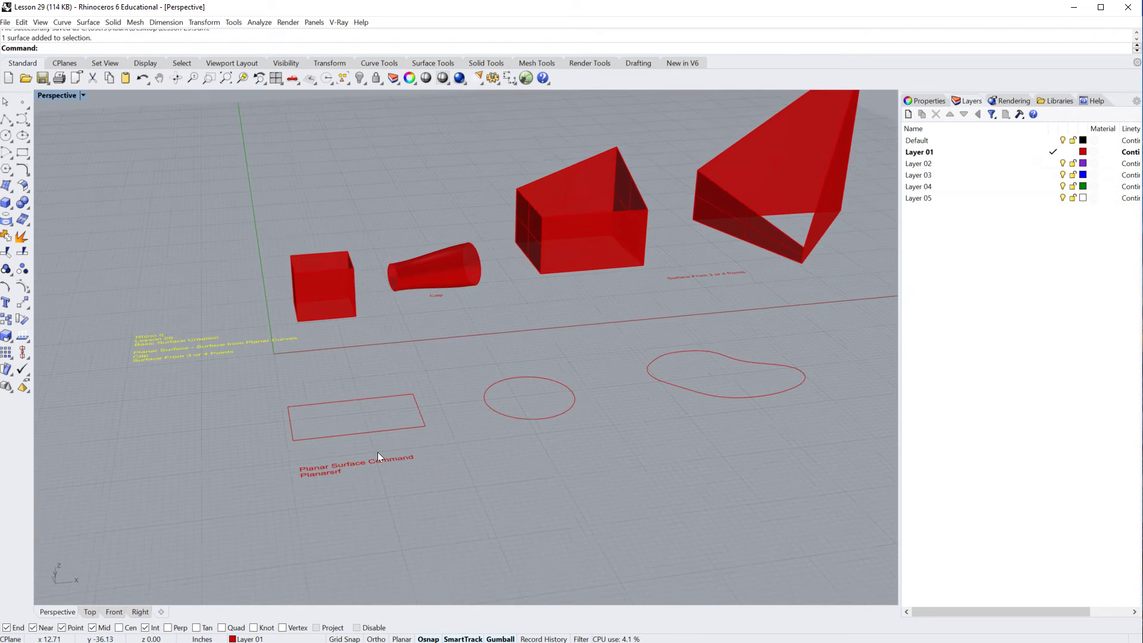
scroll(201, 367, up, 5)
scroll(360, 374, down, 3)
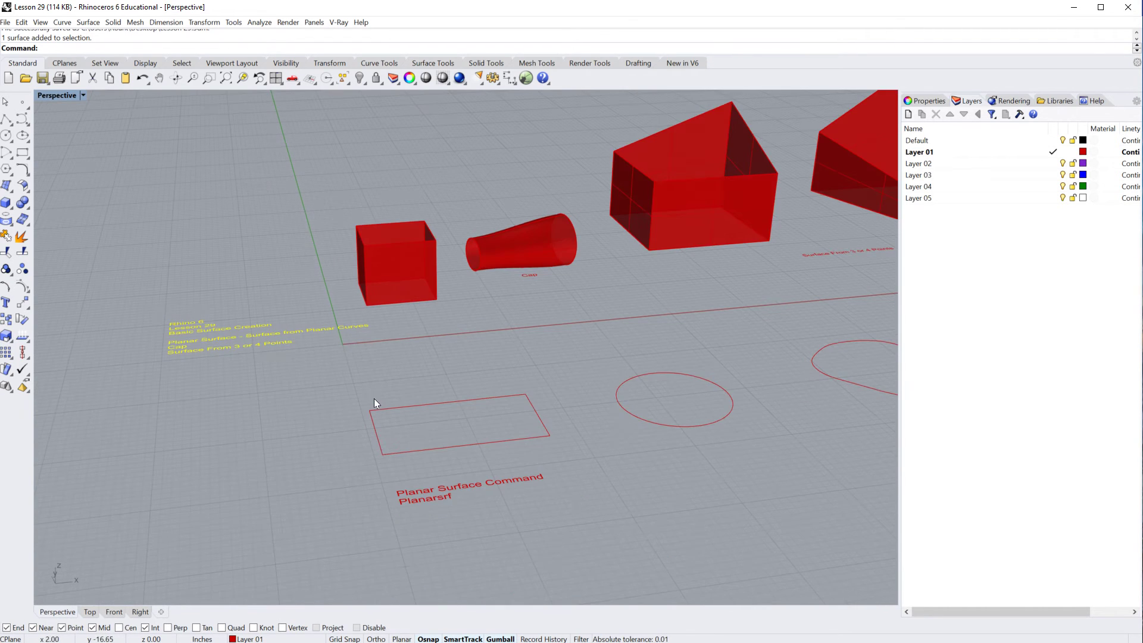
right_drag(374, 399, 341, 393)
scroll(453, 495, up, 2)
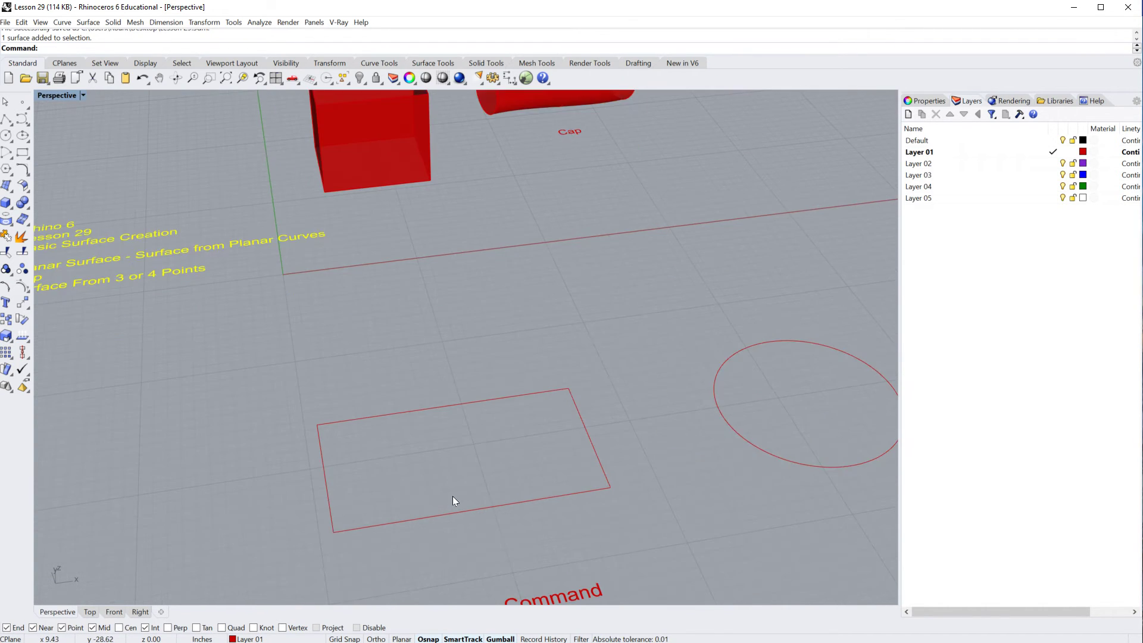
scroll(456, 495, down, 2)
scroll(467, 490, down, 2)
right_drag(467, 491, 327, 470)
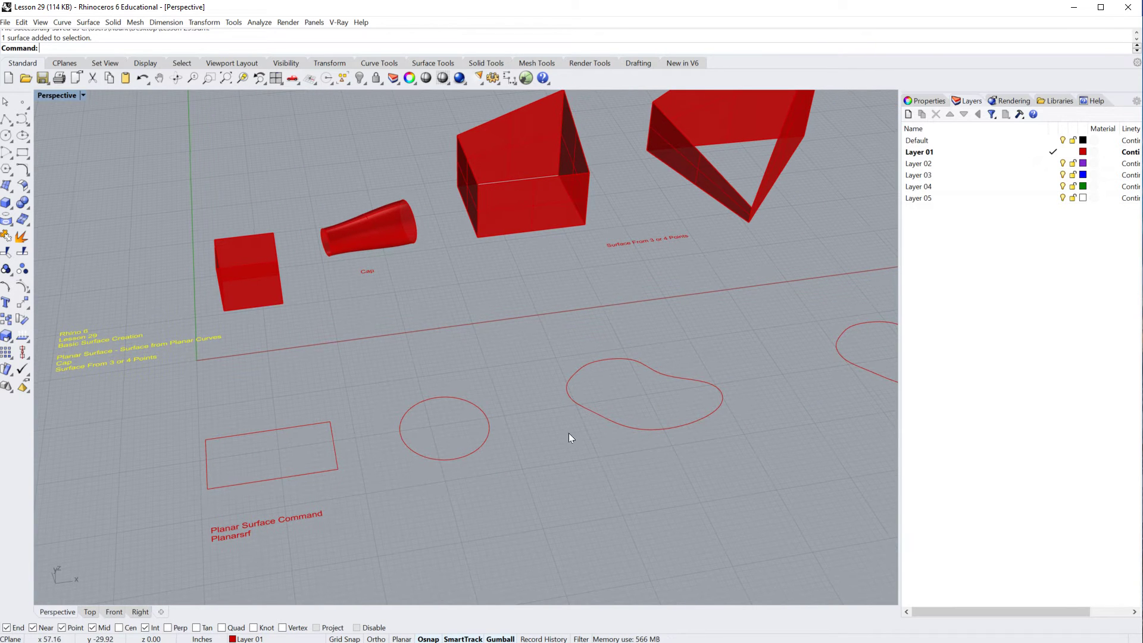
scroll(624, 426, down, 4)
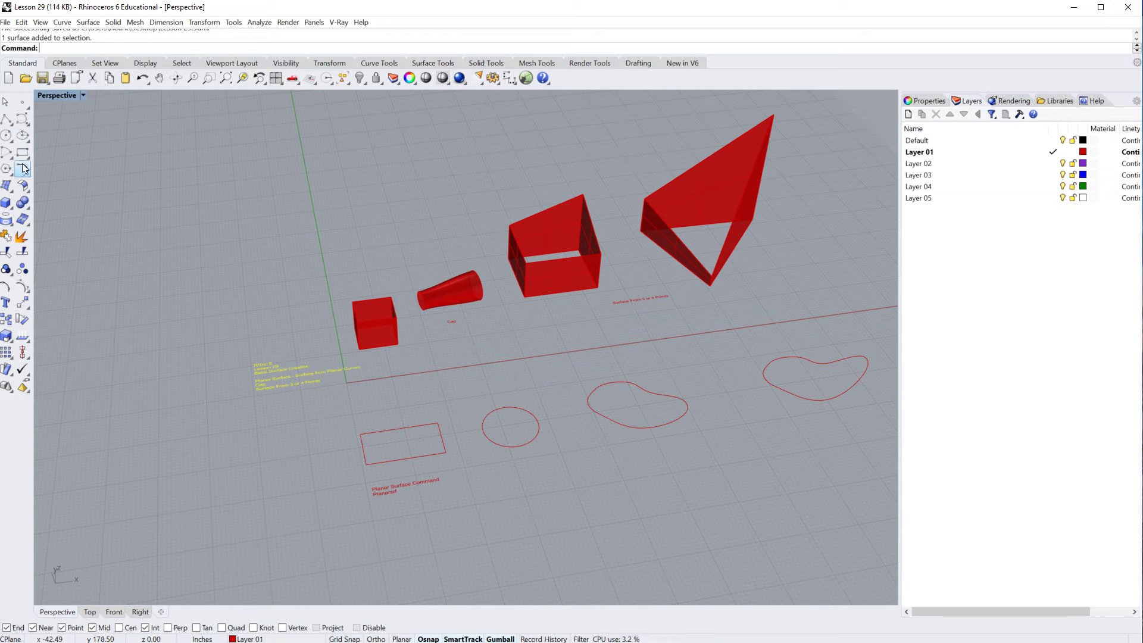
Step: Draw a 99-sided star with long thin spikes on the ground plane, beside the rectangle and lesson text
click(13, 177)
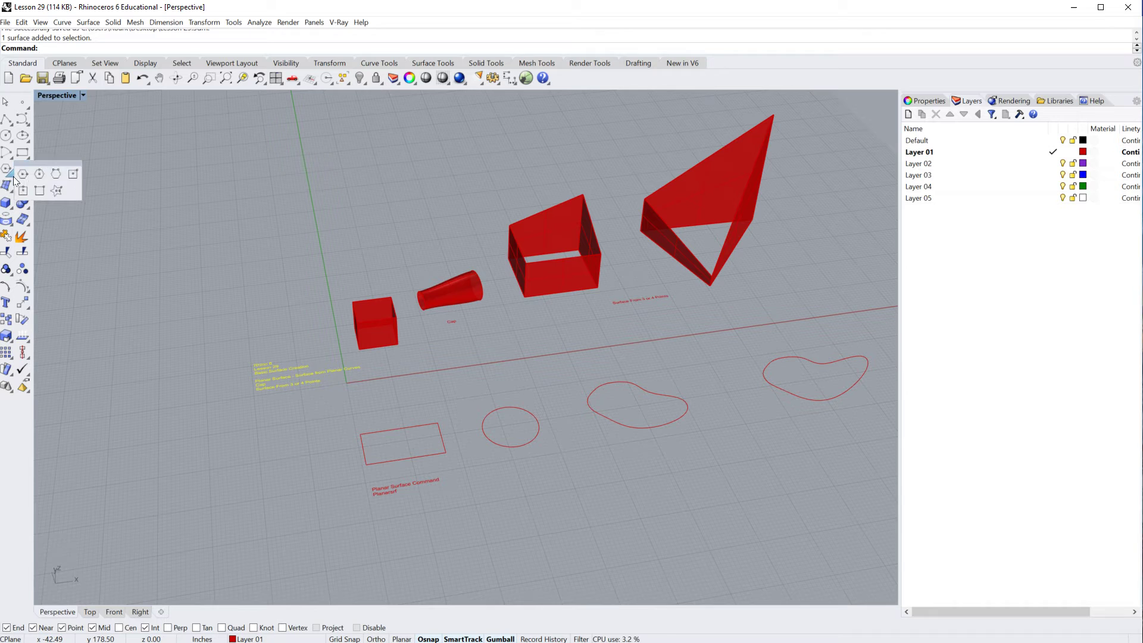
click(57, 191)
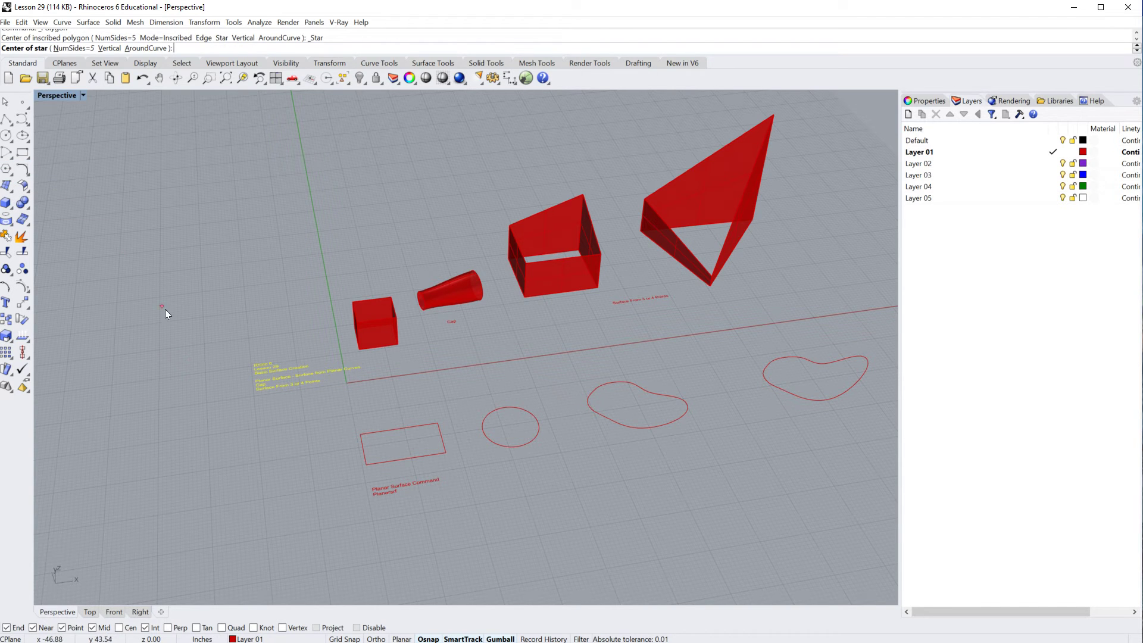
click(66, 48)
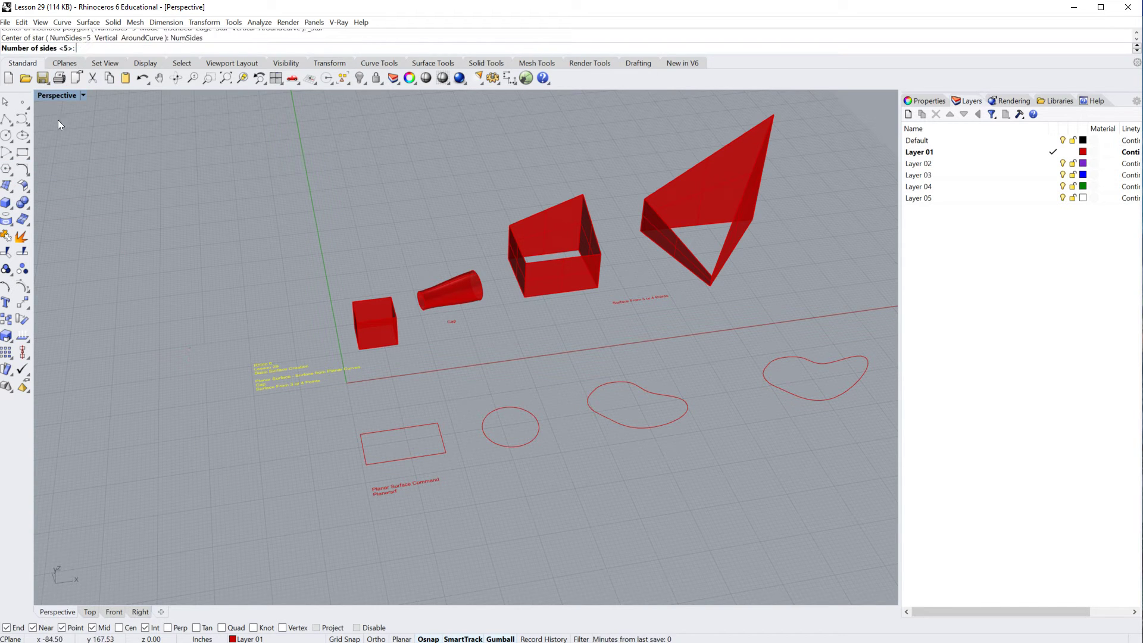
text(99)
key(Return)
click(206, 528)
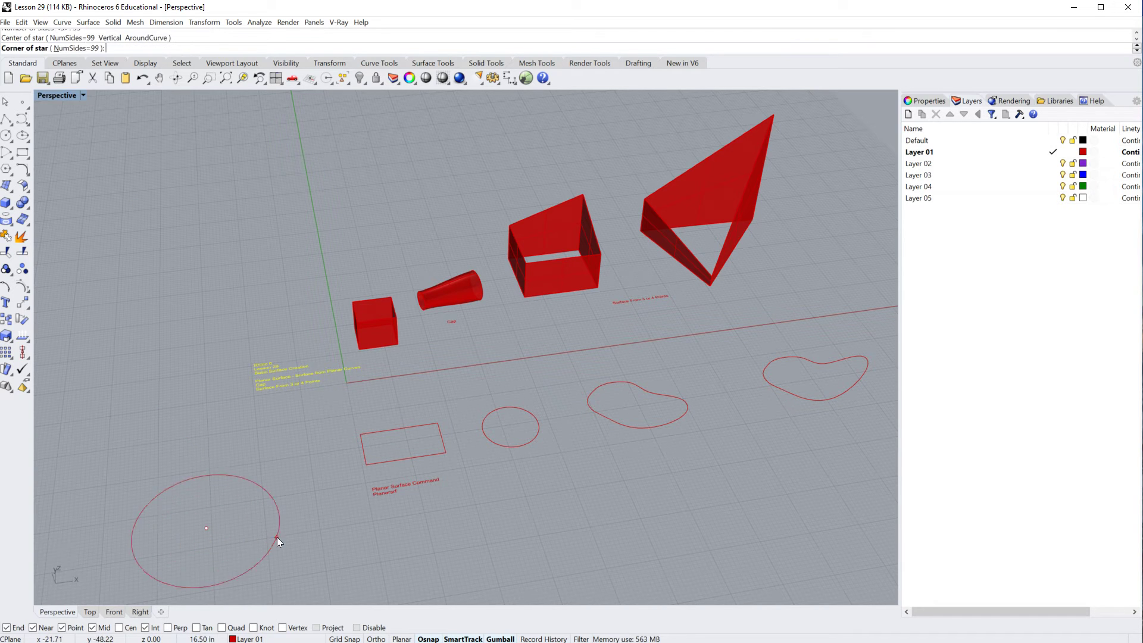
click(286, 531)
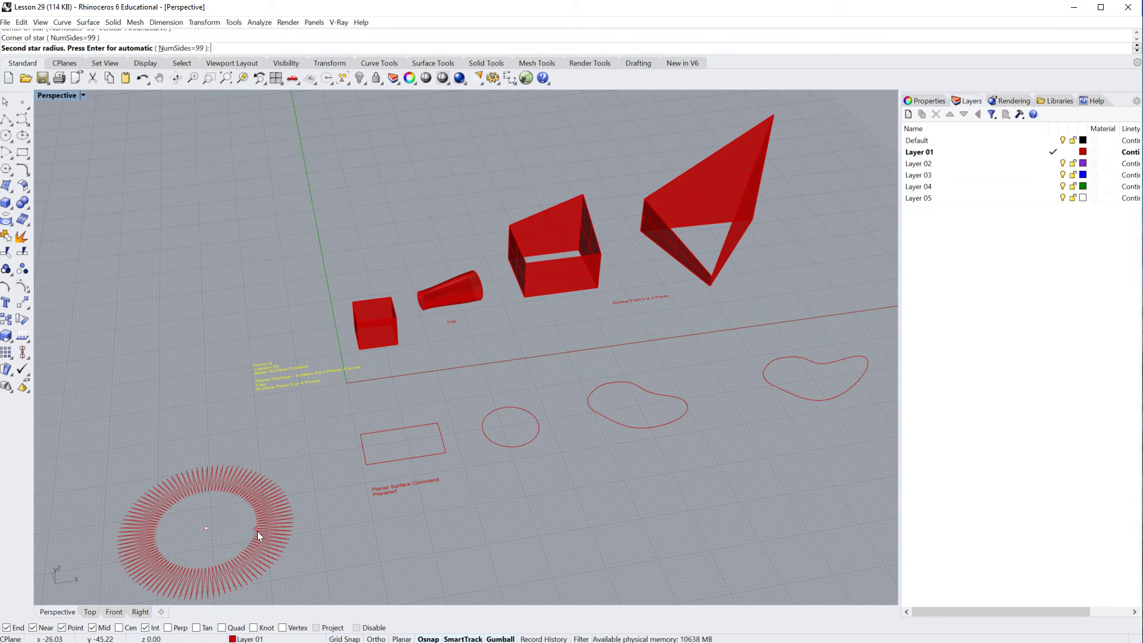
click(234, 526)
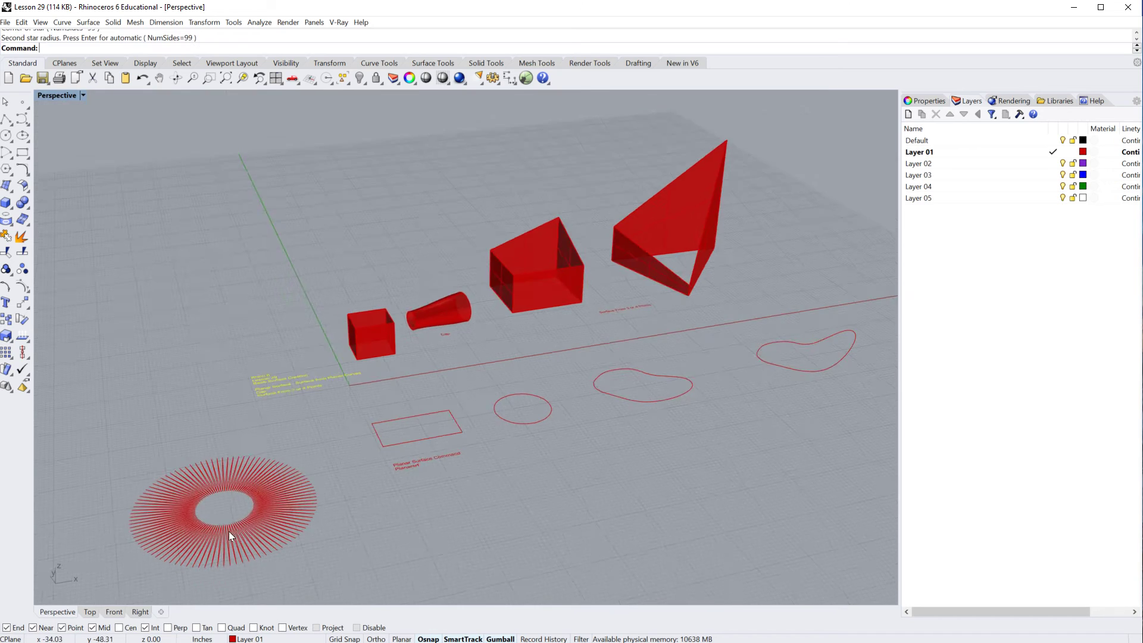
scroll(229, 533, up, 5)
scroll(238, 520, down, 8)
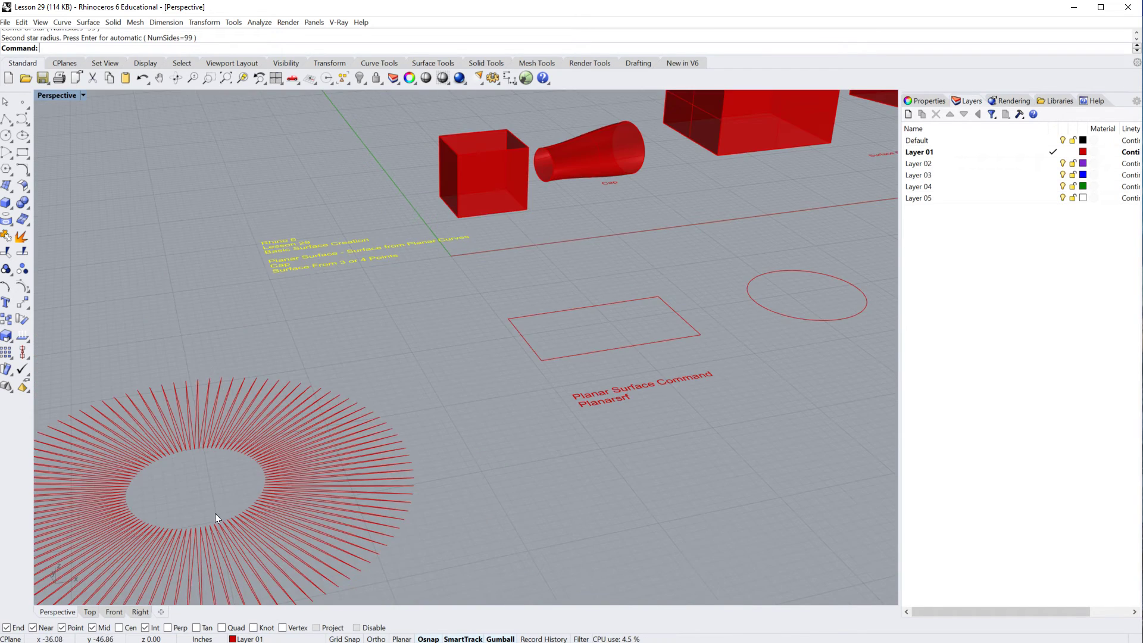
Step: Create a planar surface from the rectangle above the Planar Surface Command label
shift+right_drag(359, 480, 320, 470)
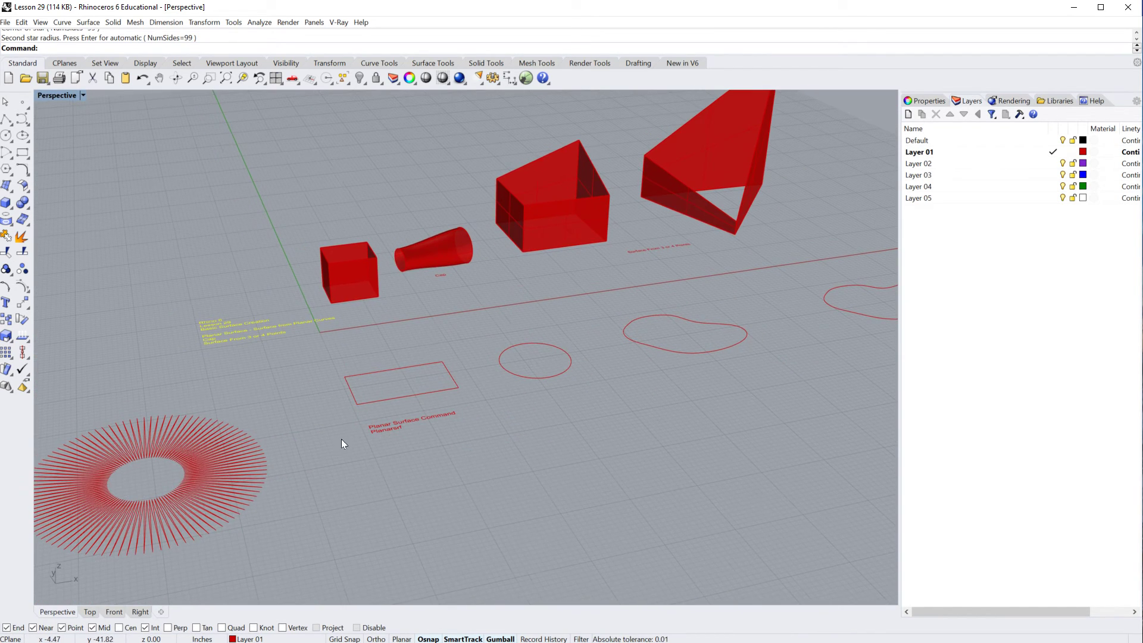
click(393, 402)
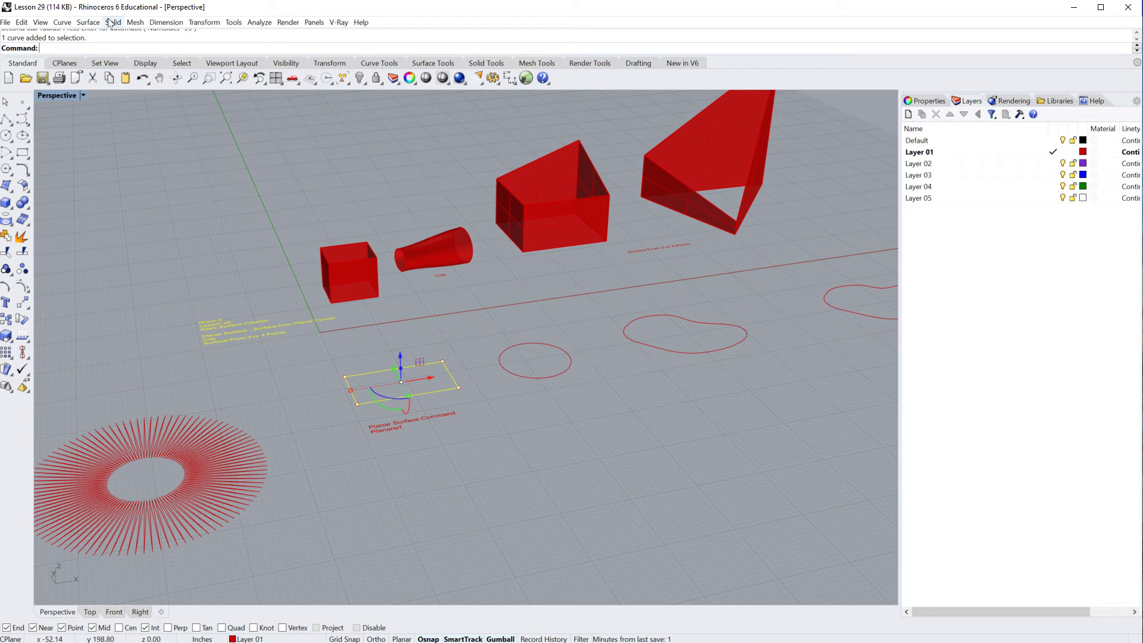
click(89, 23)
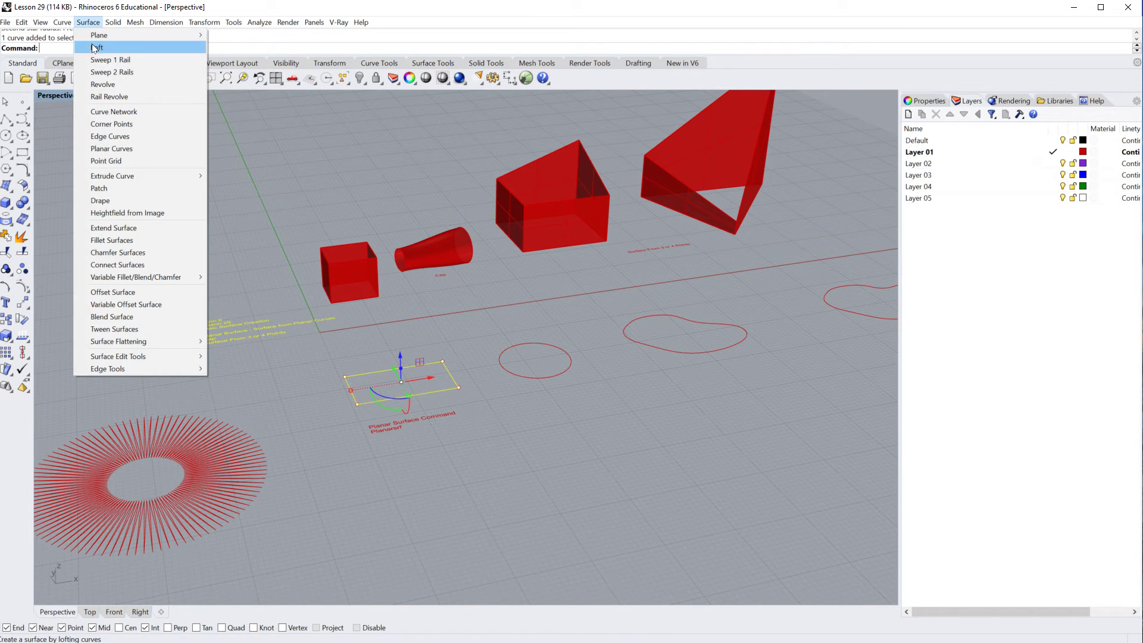
click(111, 149)
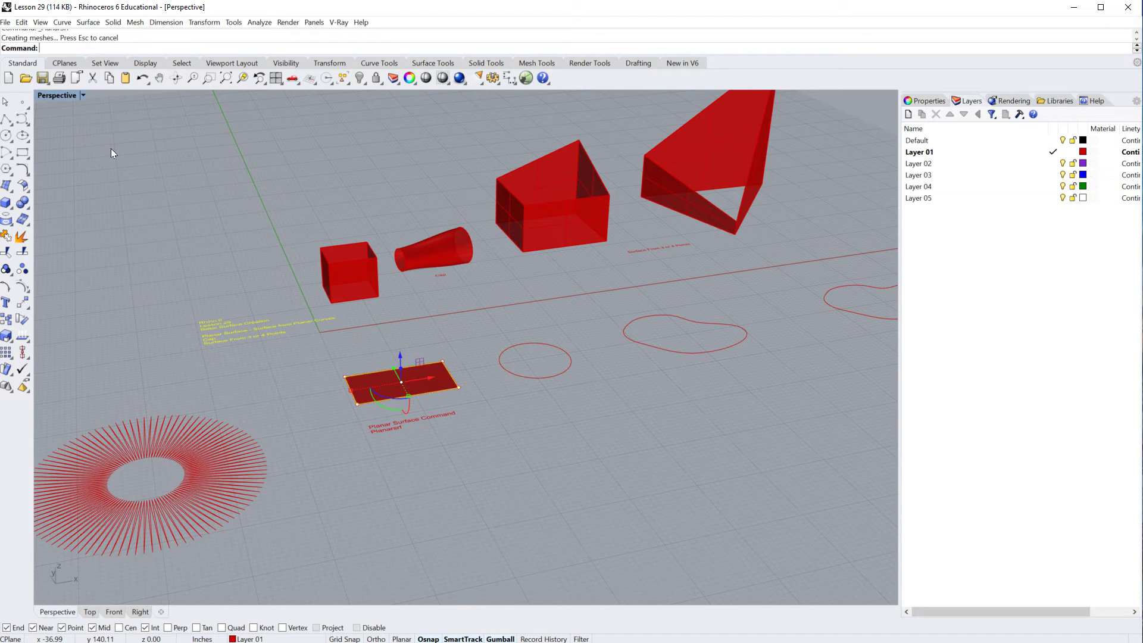
click(510, 441)
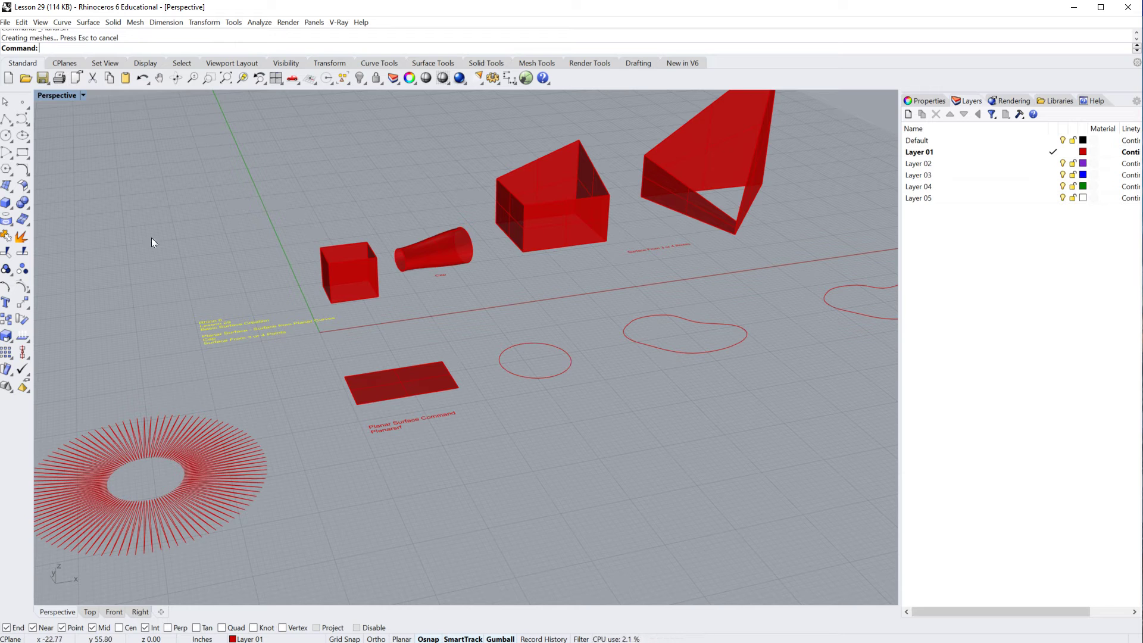
Step: Float the Surface Creation tools over the viewport and create a planar surface from the circle
click(12, 196)
drag(45, 180, 191, 150)
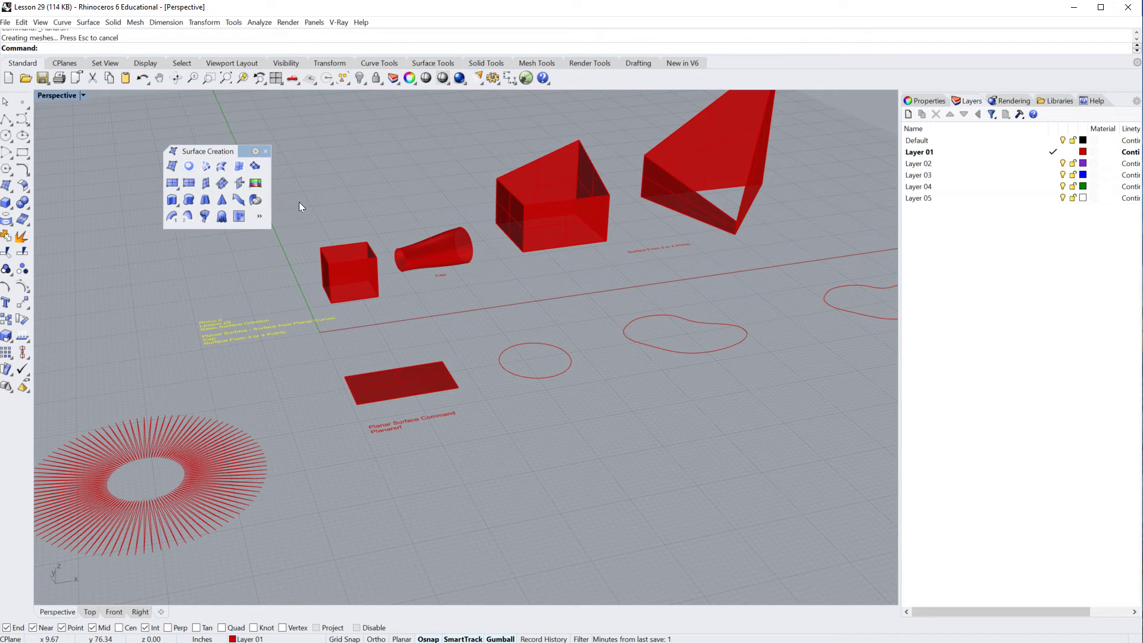
click(534, 379)
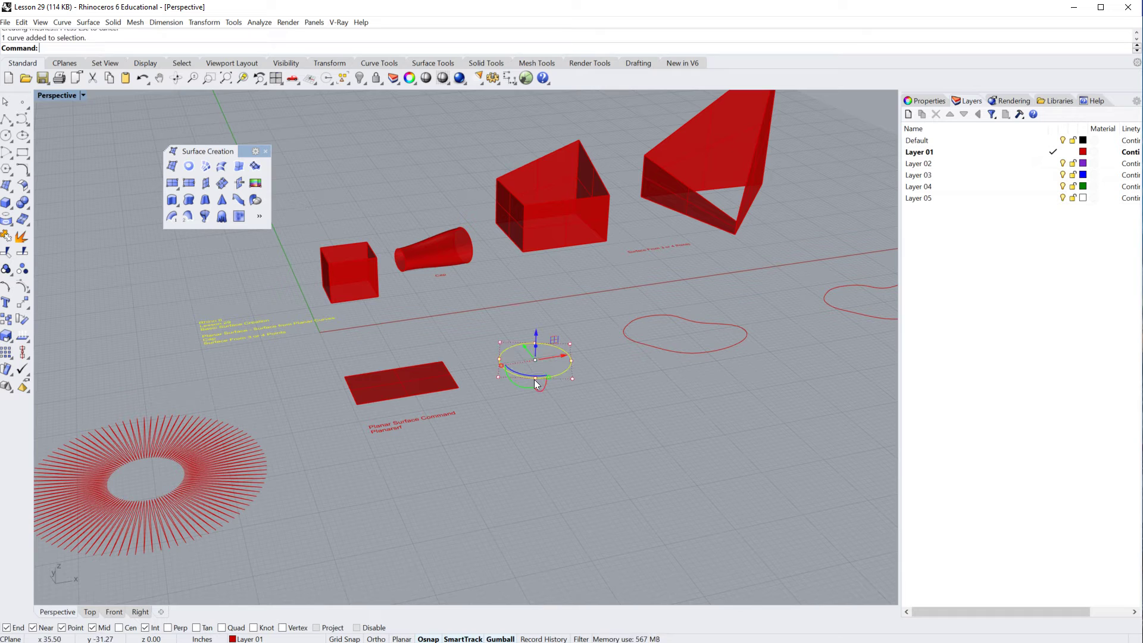
click(188, 167)
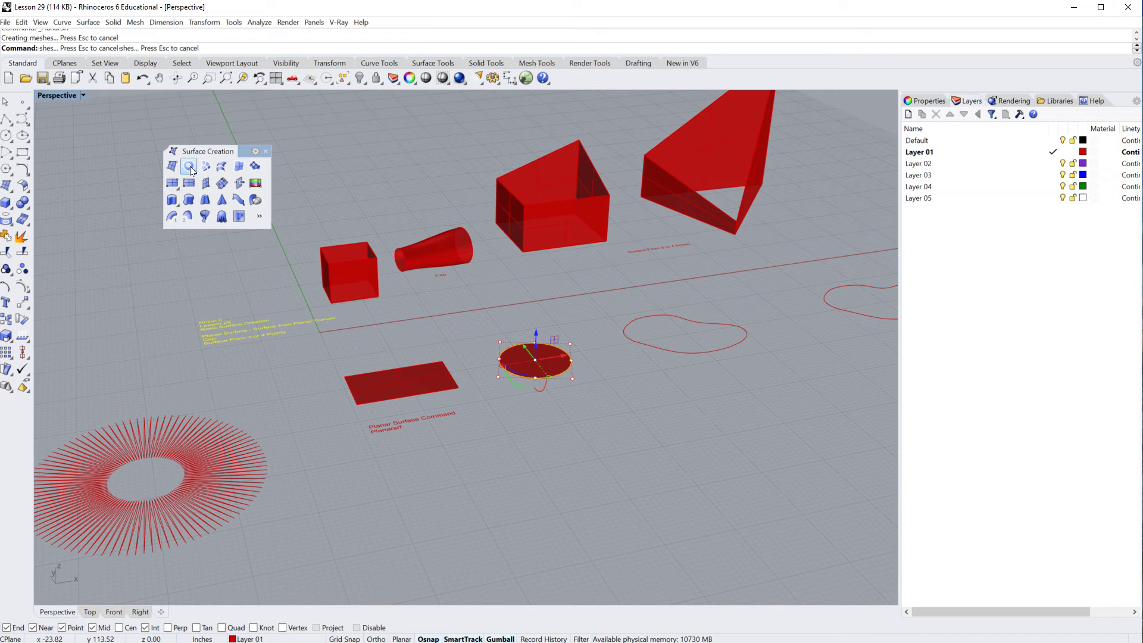
click(420, 487)
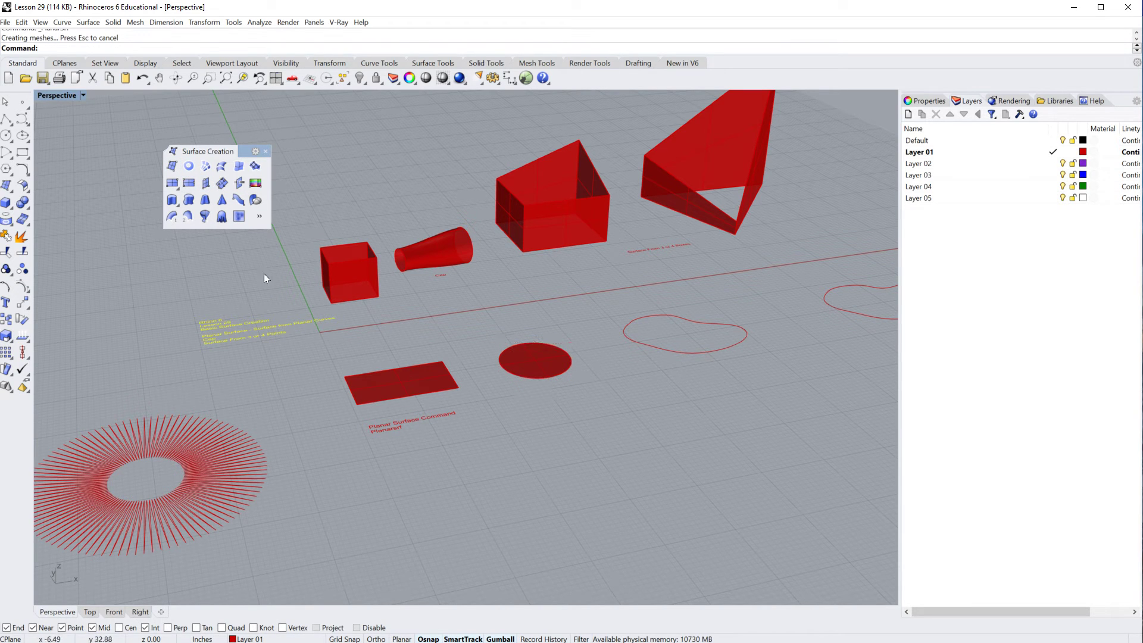
Step: Run the PlanarSrf command on the 99-sided star to fill it with a planar surface
text(P)
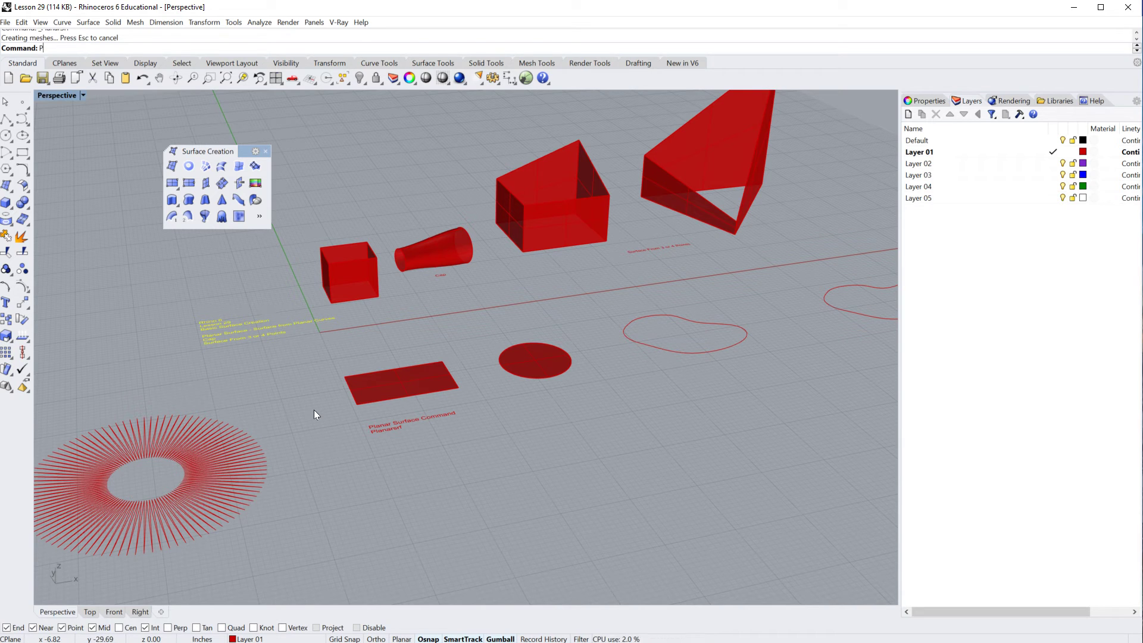
text(lanarSrf)
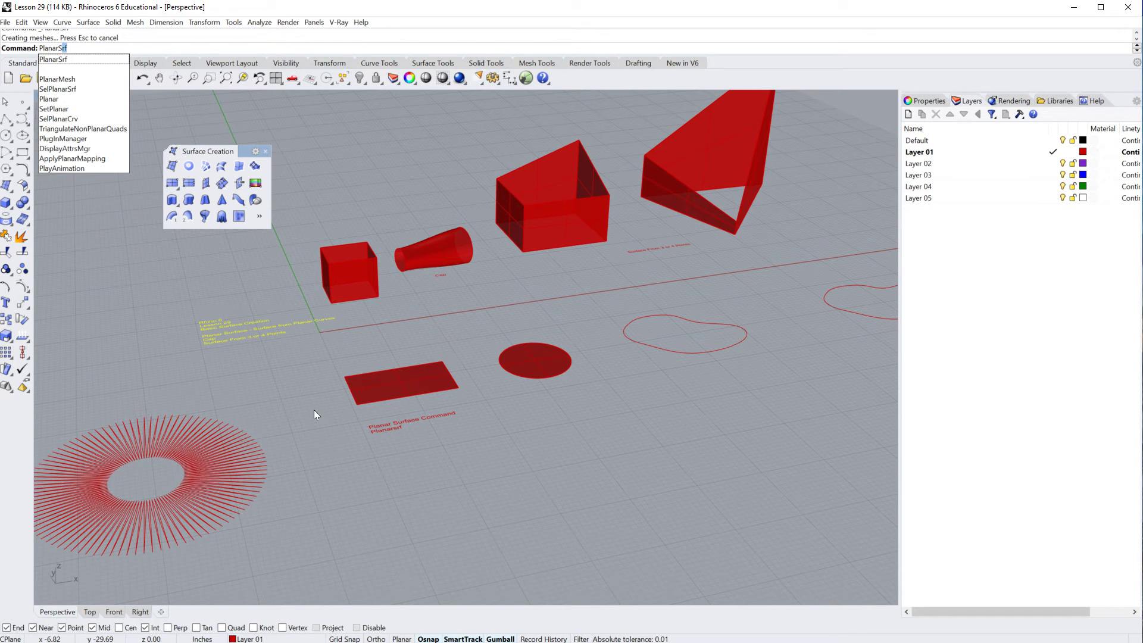
key(Up)
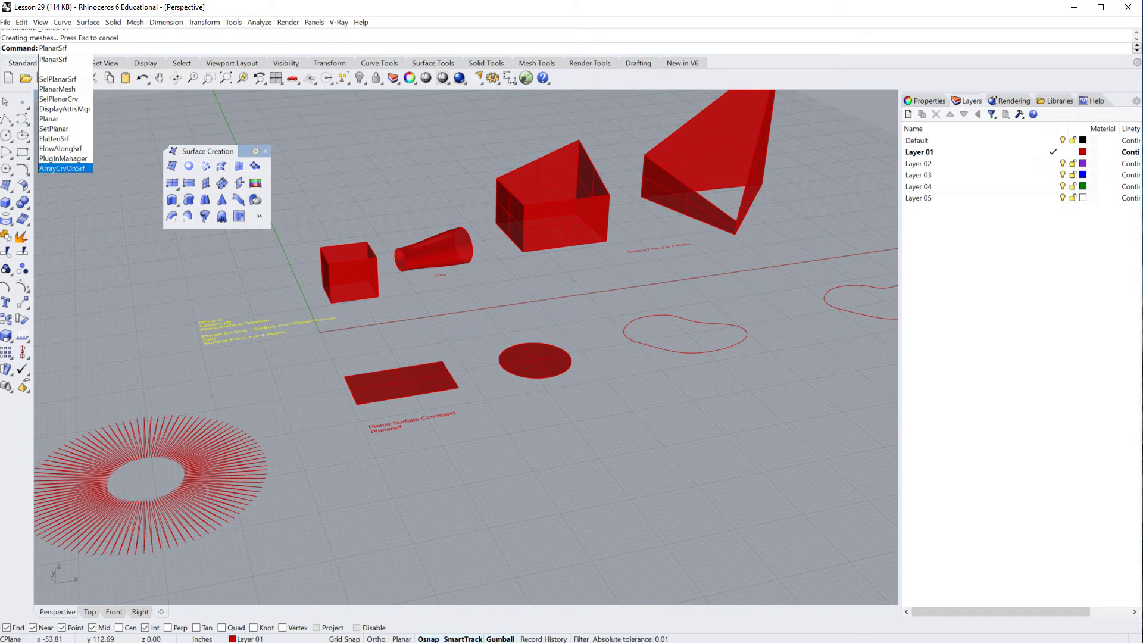
click(69, 62)
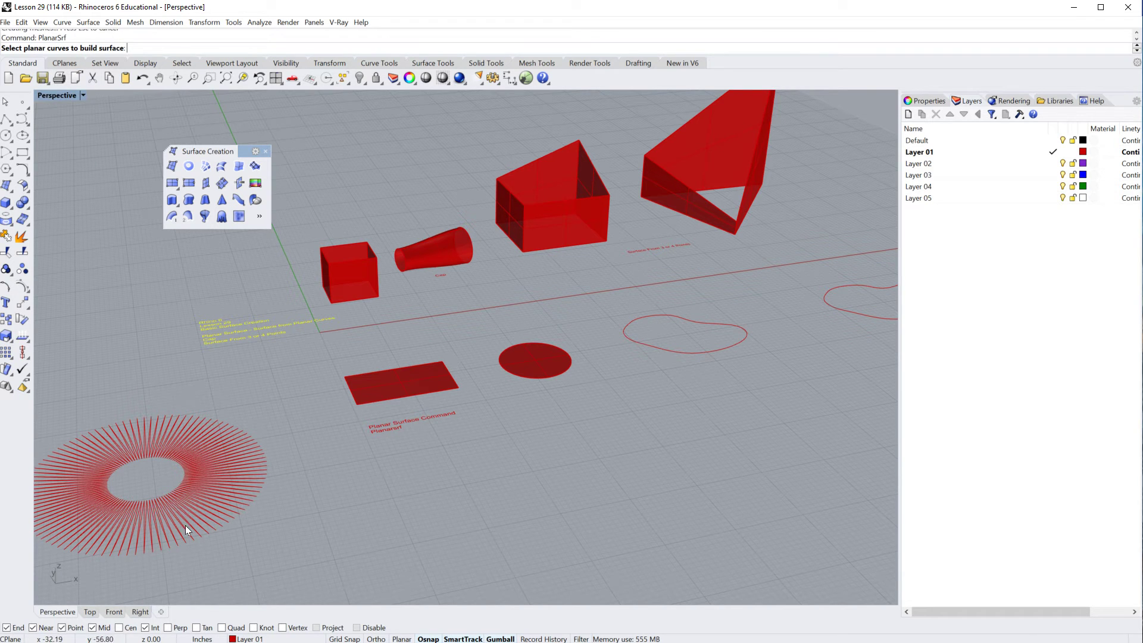
shift+right_drag(184, 525, 385, 473)
click(385, 472)
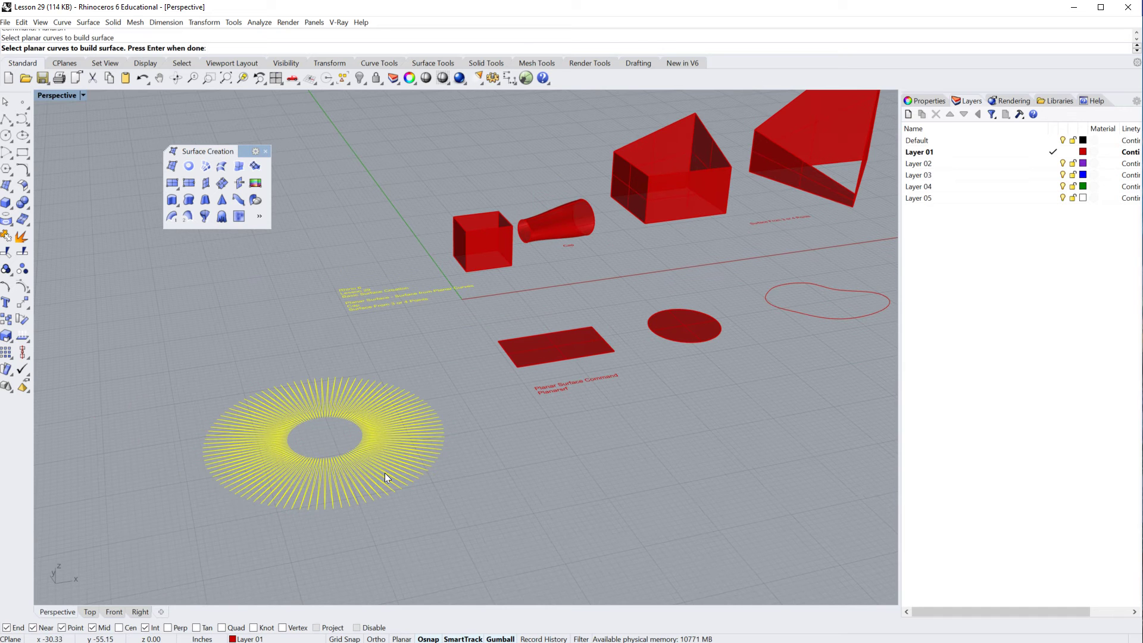
key(Return)
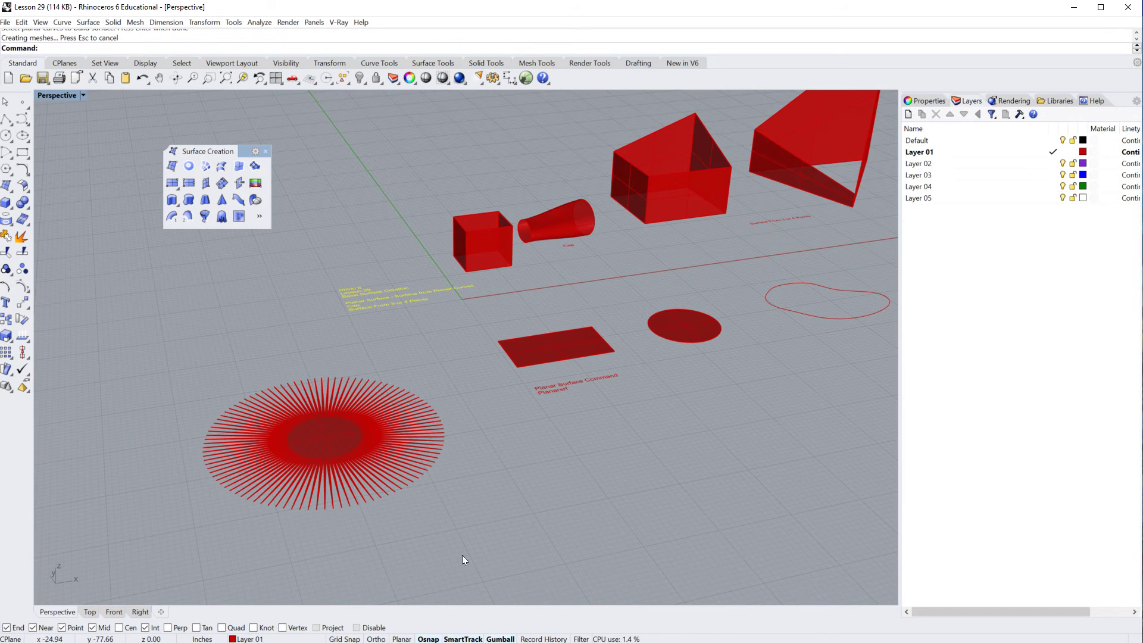
Step: Create a planar surface from the closed freeform curve beside the circle
right_drag(462, 555, 377, 534)
scroll(280, 434, up, 5)
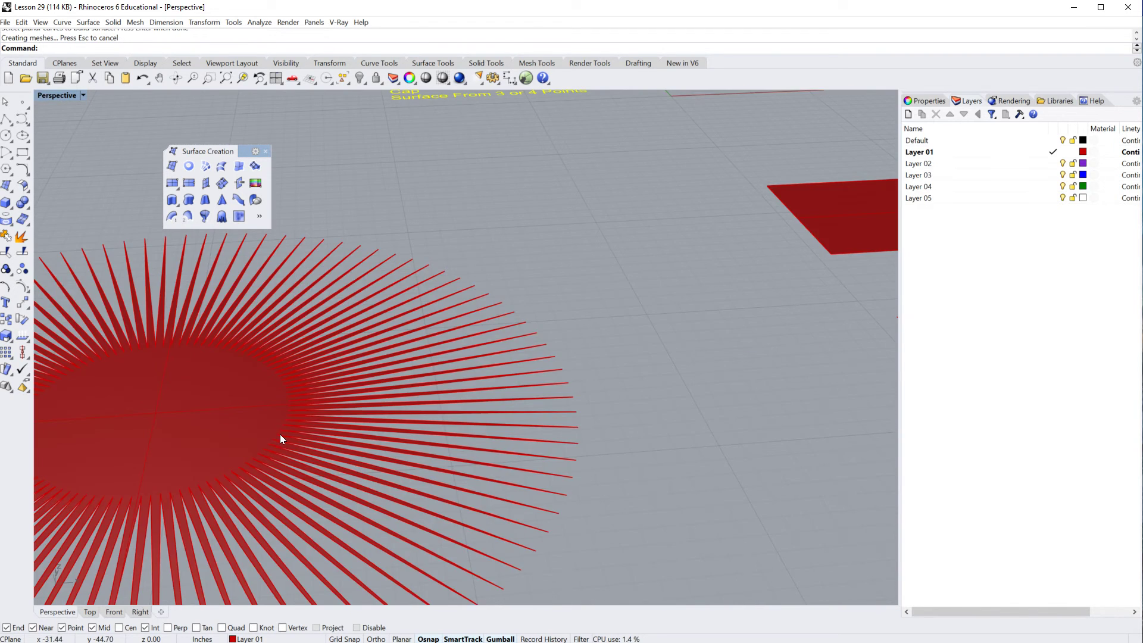
scroll(255, 439, up, 2)
scroll(255, 439, down, 6)
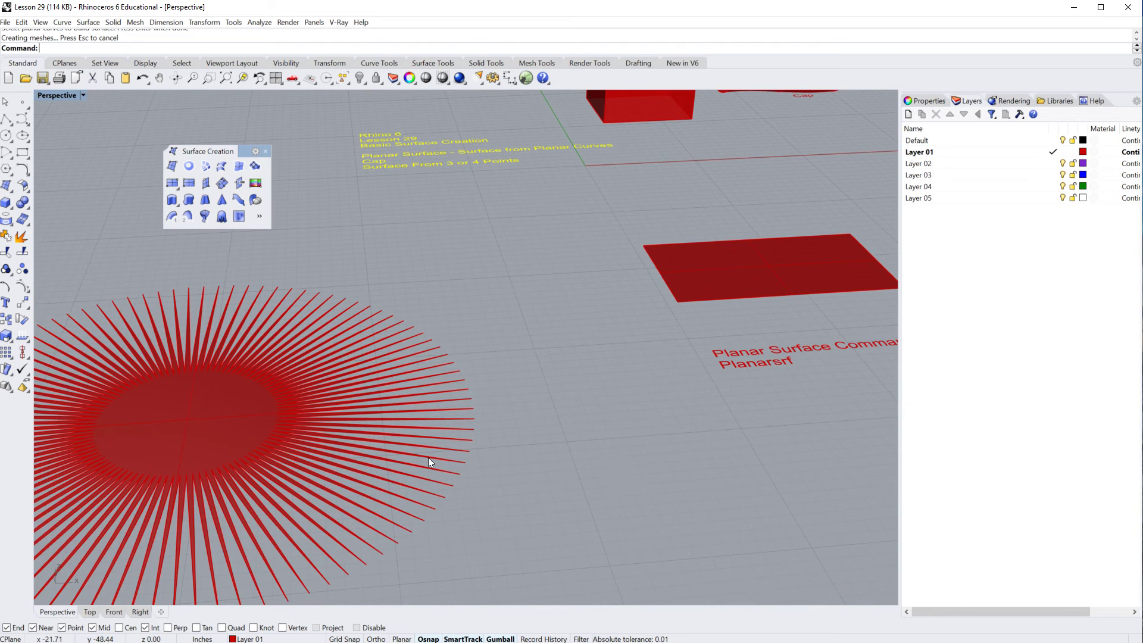
scroll(596, 482, down, 3)
right_drag(611, 476, 552, 434)
scroll(576, 388, up, 8)
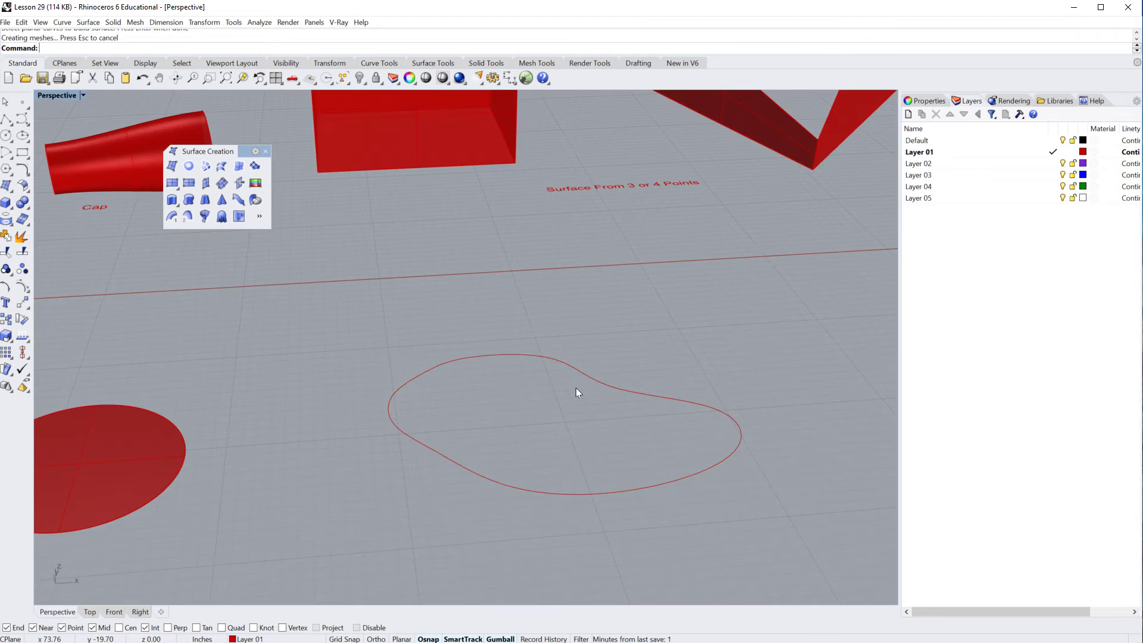
scroll(577, 388, down, 3)
right_click(627, 358)
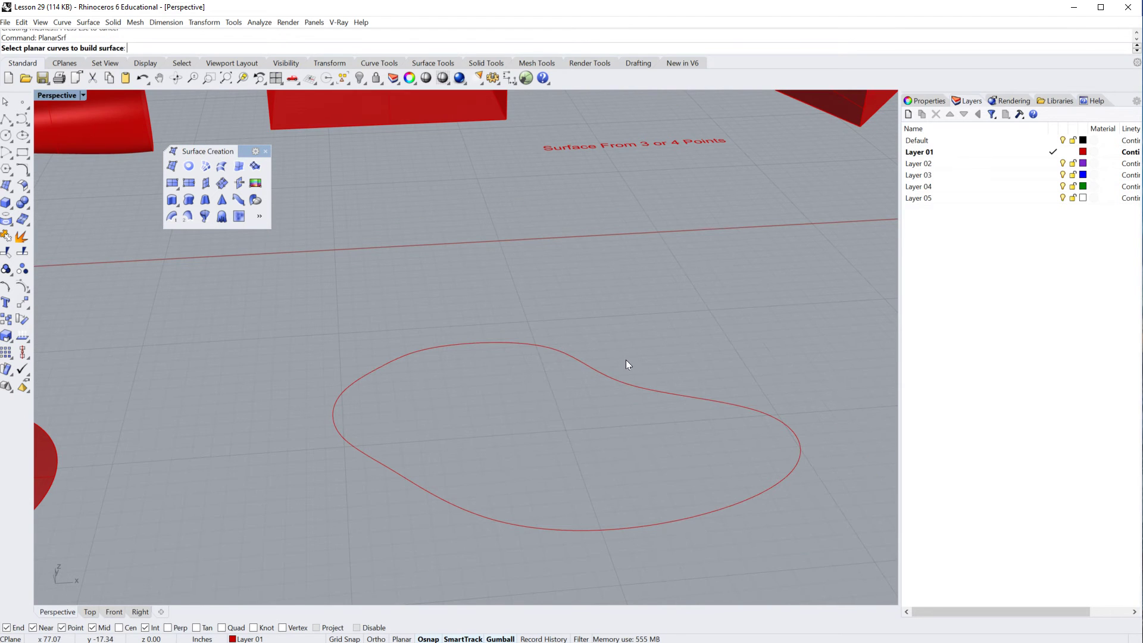
click(505, 343)
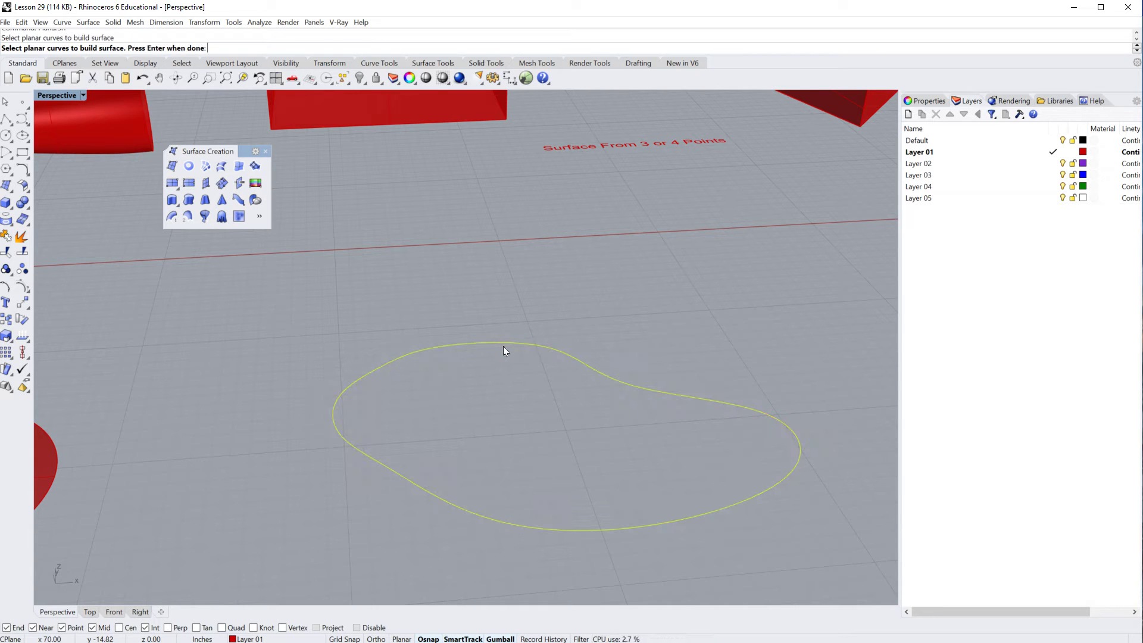
key(Return)
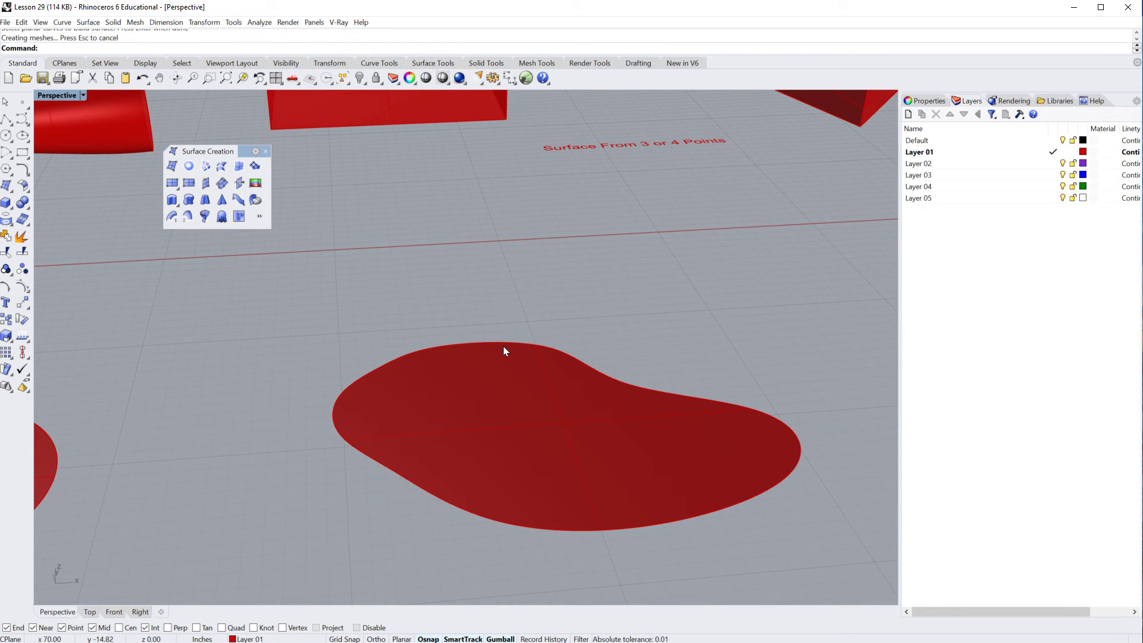
Step: Delete the planar surface inside the freeform curve beside the circle, keeping its boundary curve
scroll(502, 346, down, 5)
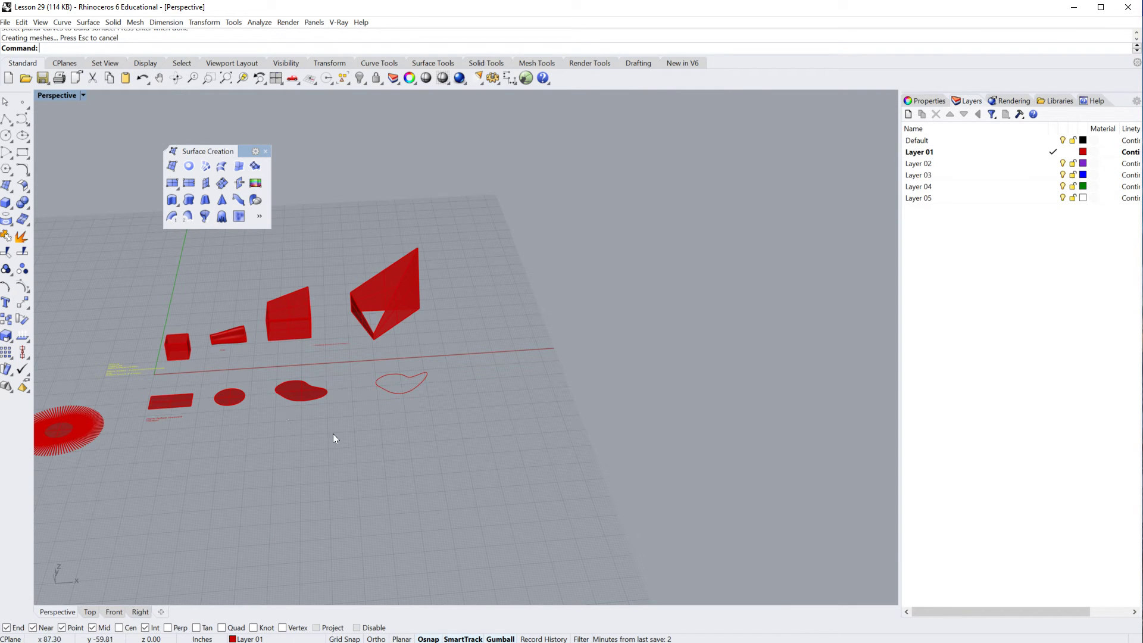
scroll(299, 388, up, 5)
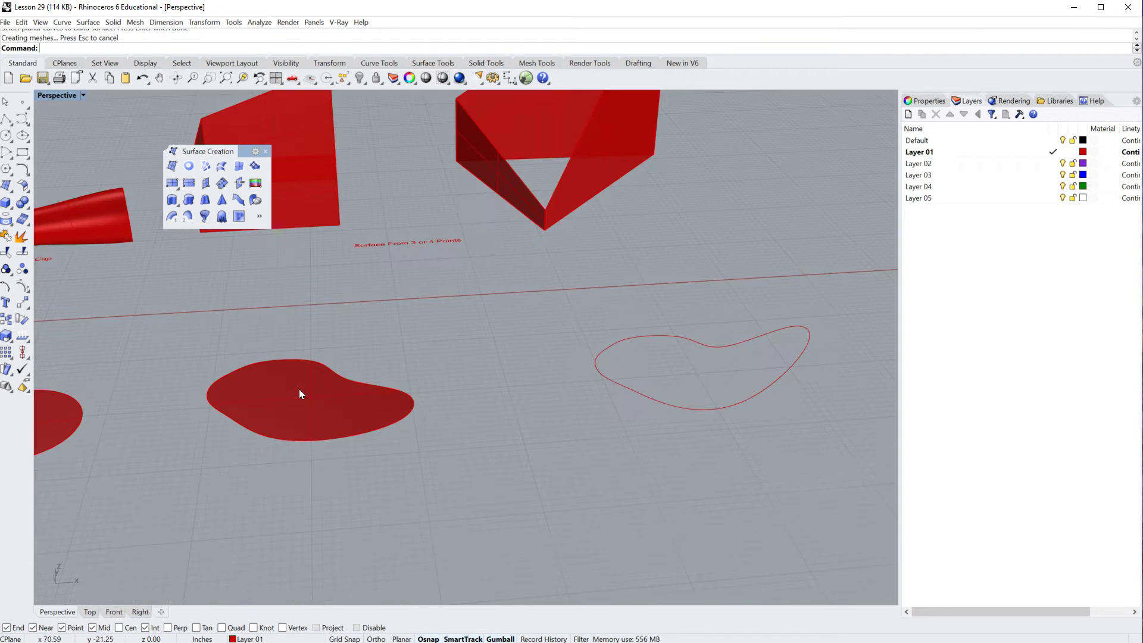
click(299, 390)
key(Delete)
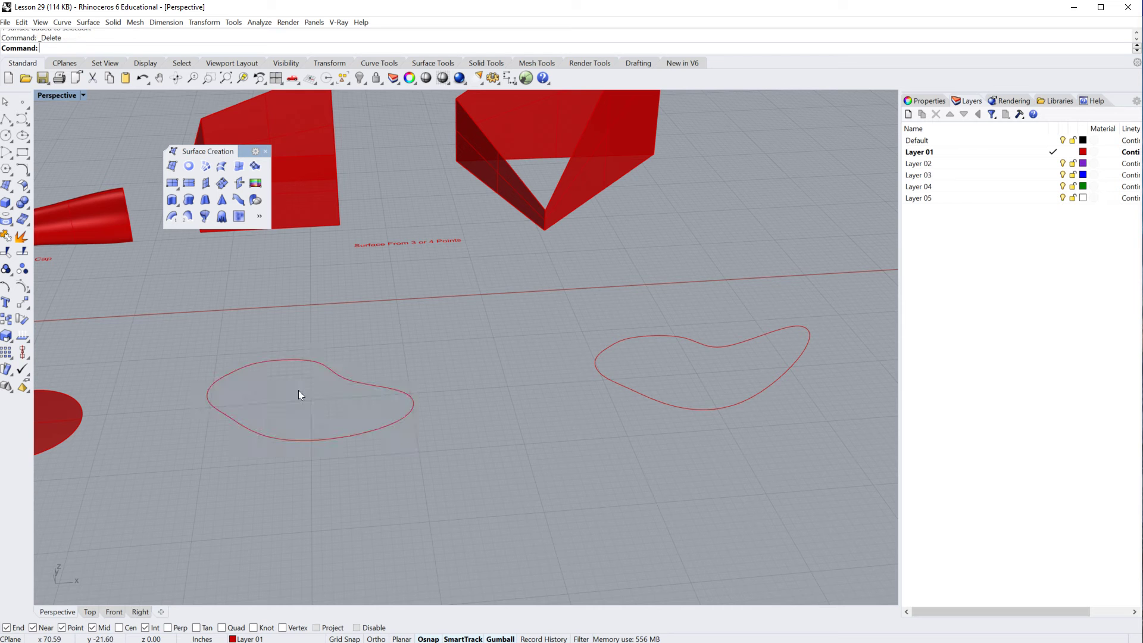
Step: In the Top view, move the outermost freeform curve along the X axis, closer to the neighbouring freeform curve
click(90, 612)
scroll(233, 381, down, 8)
scroll(449, 431, up, 3)
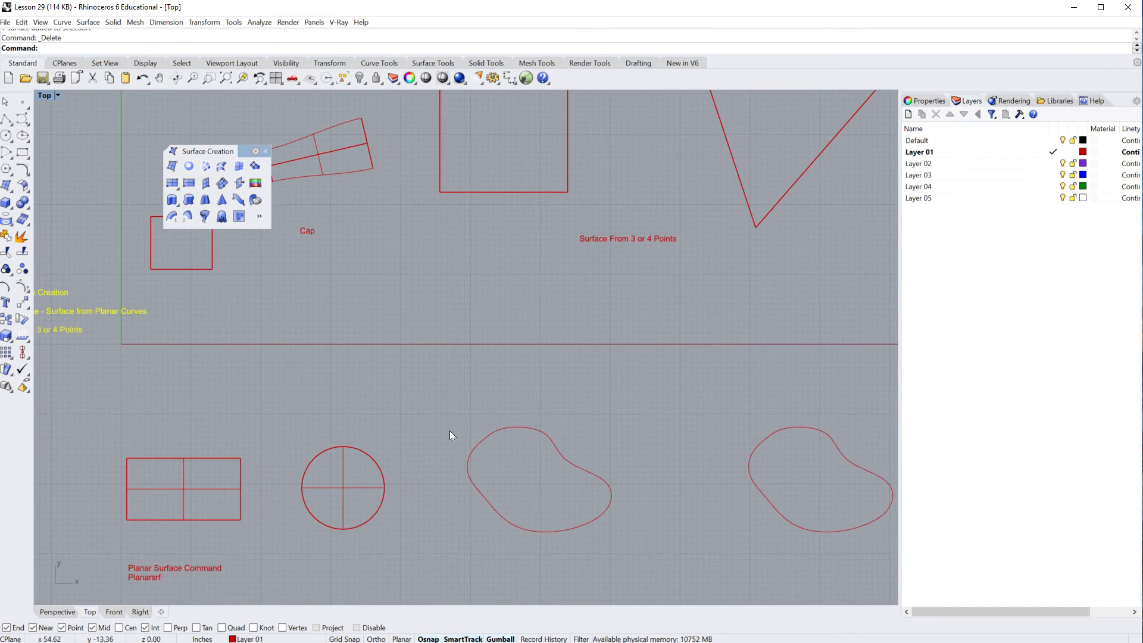
click(495, 495)
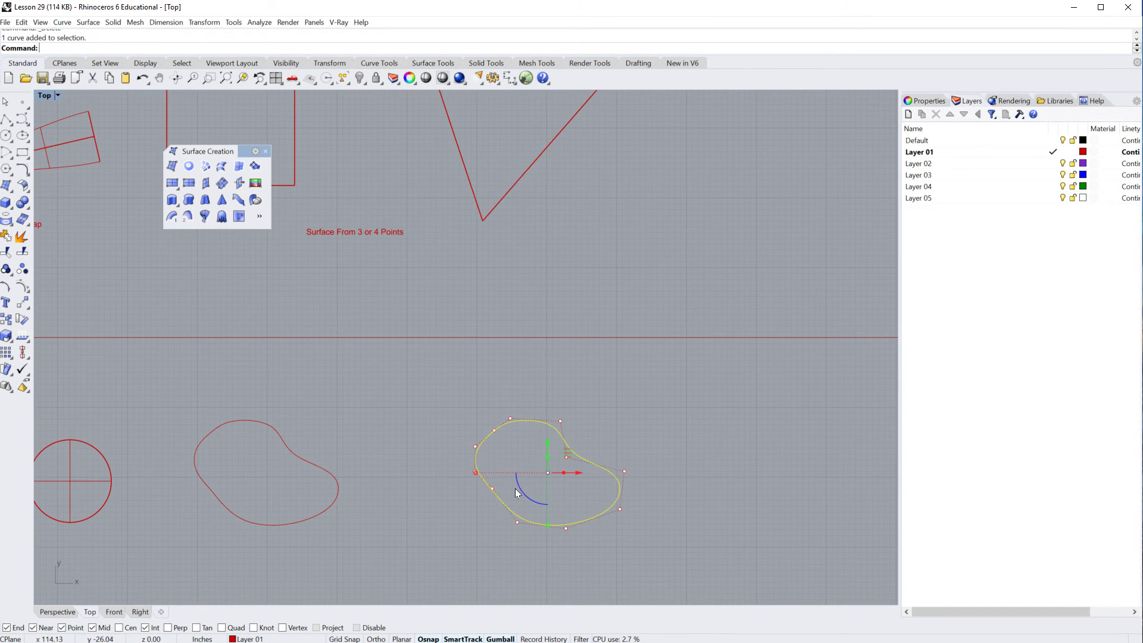
drag(574, 473, 469, 479)
click(597, 416)
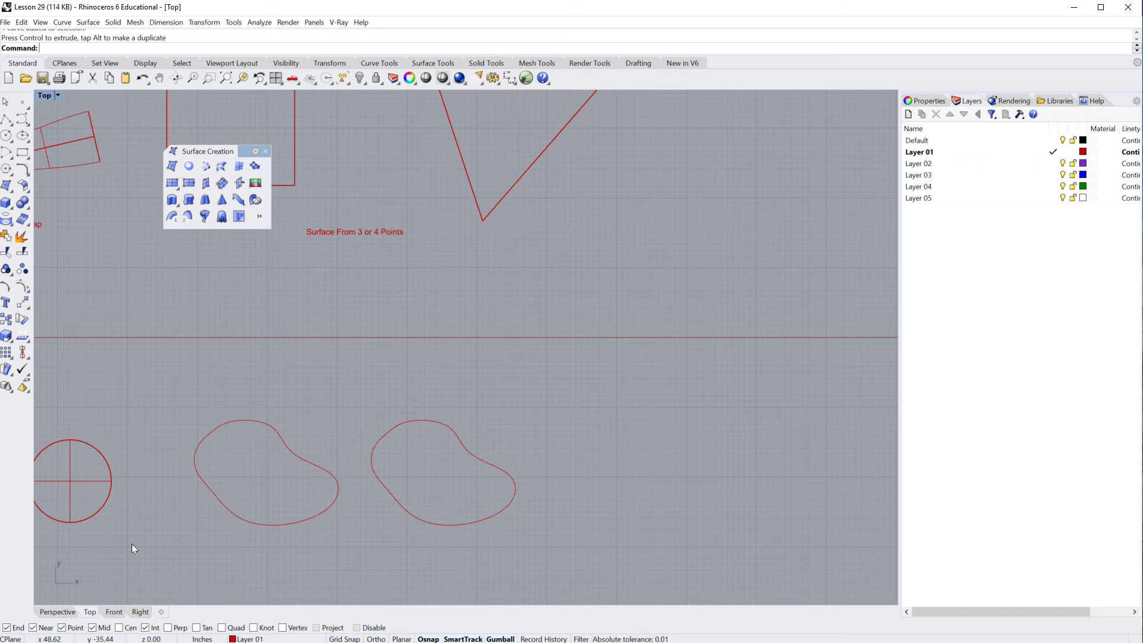
Step: Delete the planar surfaces of the circle and the rectangle, keeping their boundary curves
right_drag(131, 544, 377, 513)
click(317, 449)
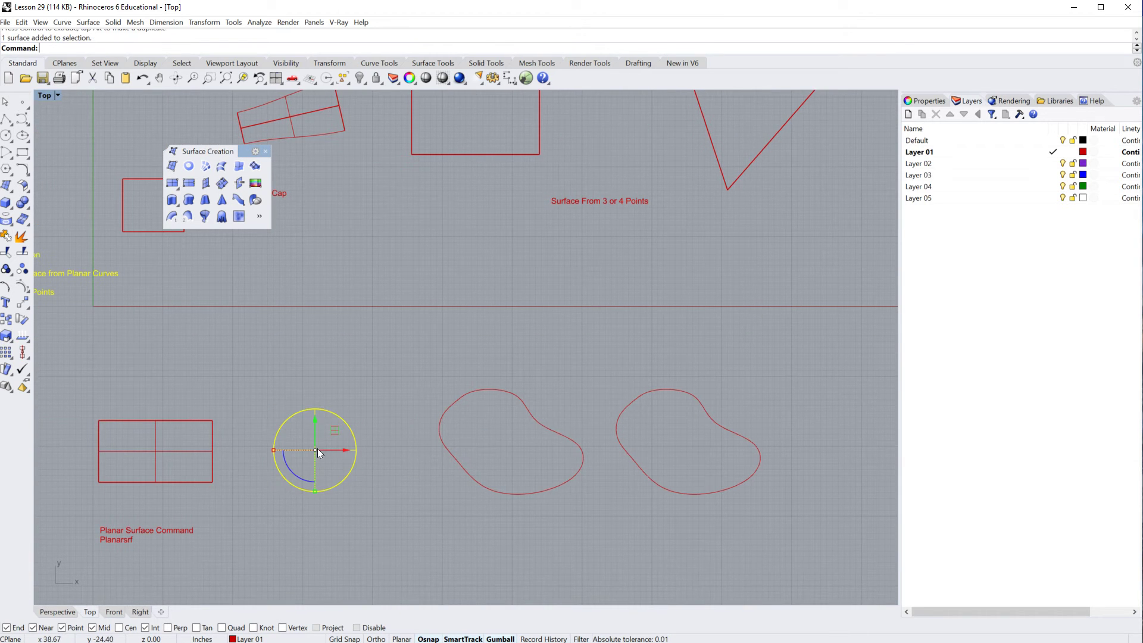
shift+click(127, 451)
key(Delete)
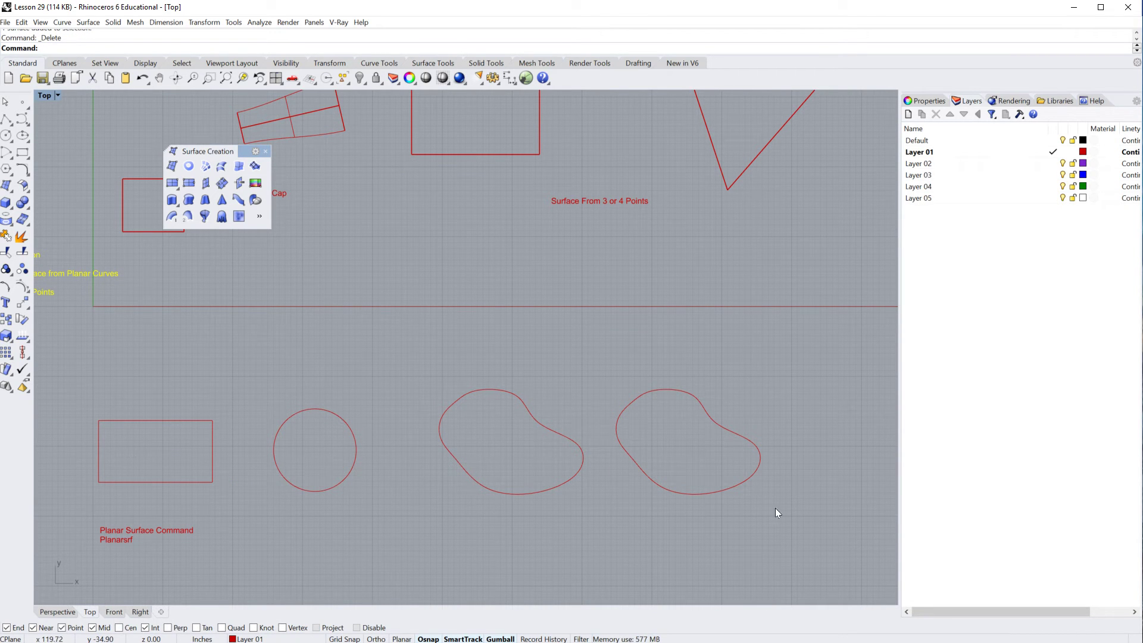
Step: Run PlanarSrf on the rectangle, circle and both freeform curves together
drag(789, 511, 87, 383)
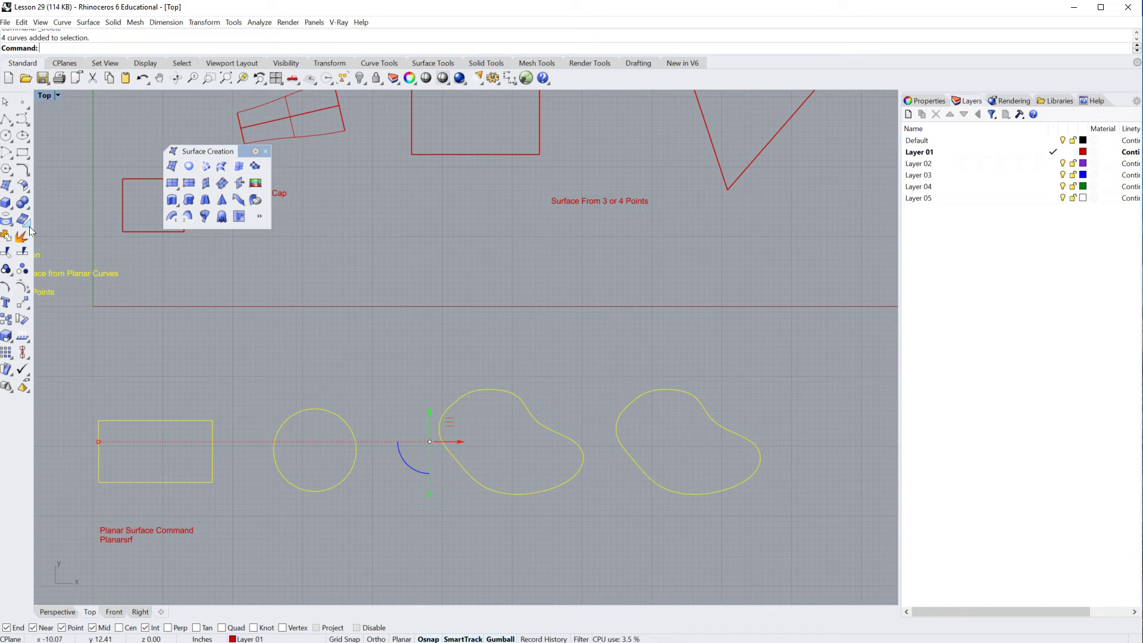
click(188, 167)
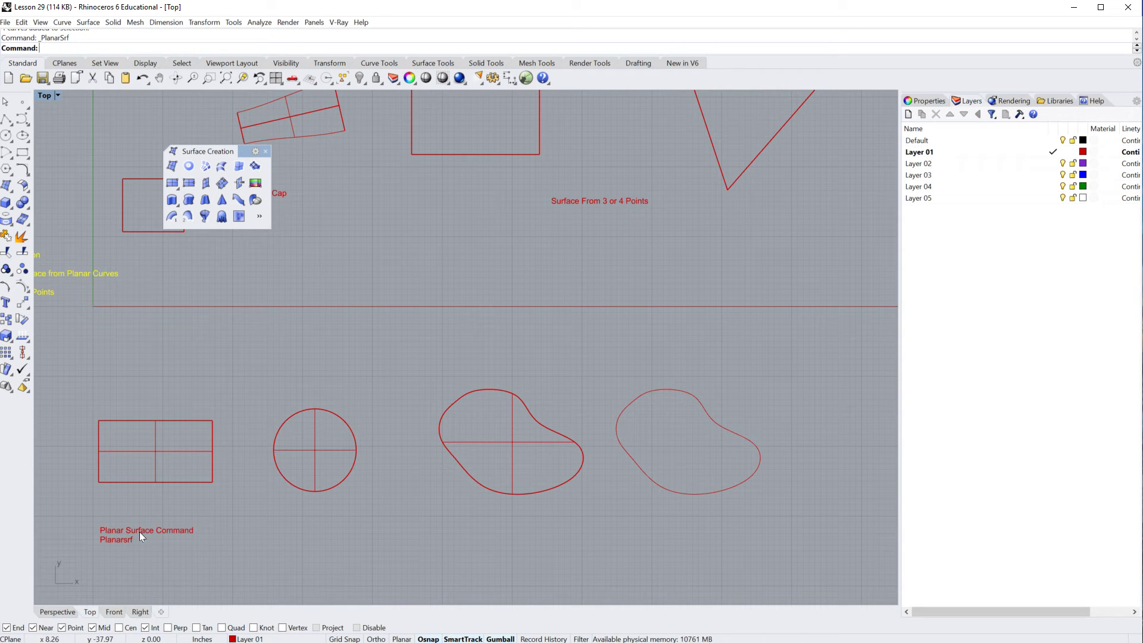
Step: Examine the four curves in the Perspective view to compare the filled shapes with the outermost freeform curve
click(50, 616)
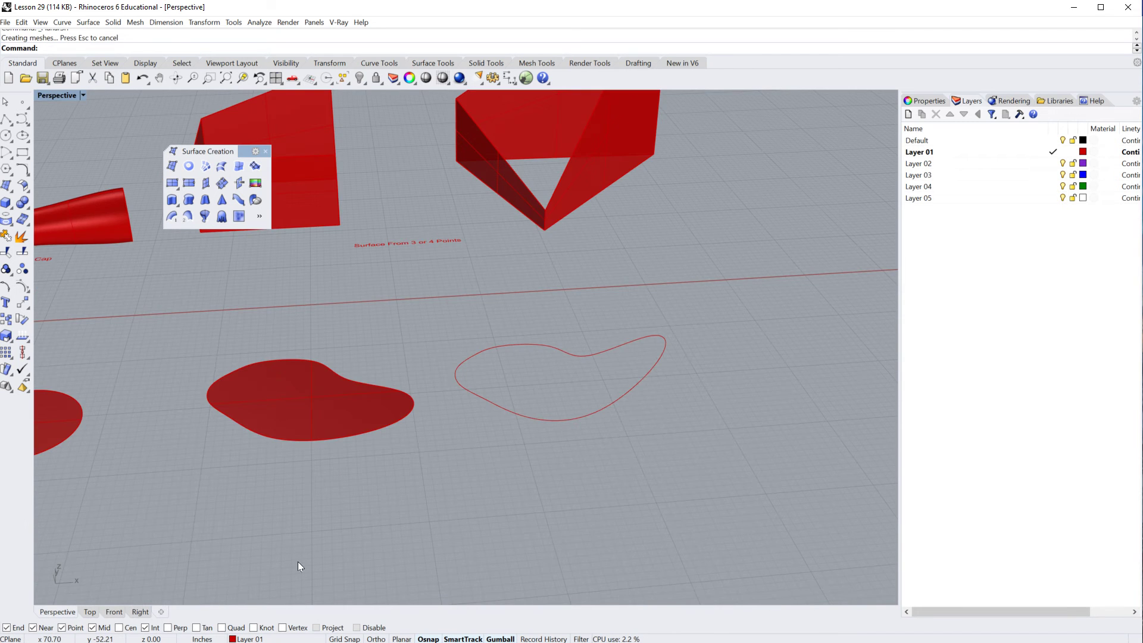
right_drag(297, 562, 376, 532)
mouse_move(643, 466)
right_down()
mouse_move(669, 423)
mouse_move(391, 433)
right_up()
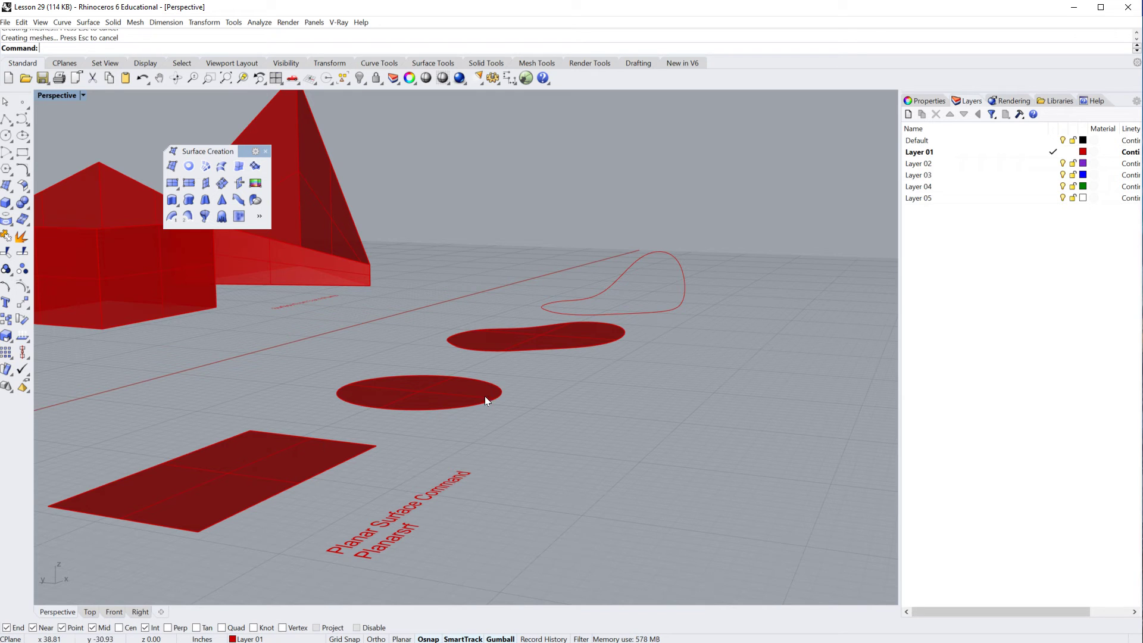
key(Left)
key(Left)
key(Left)
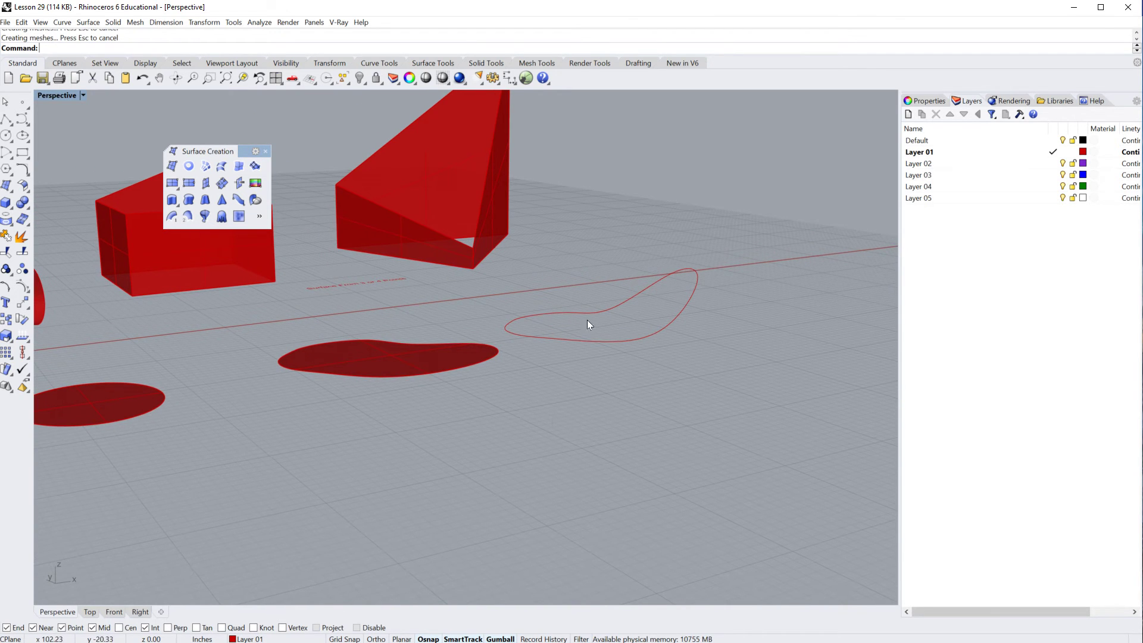
scroll(616, 405, down, 5)
scroll(387, 450, up, 2)
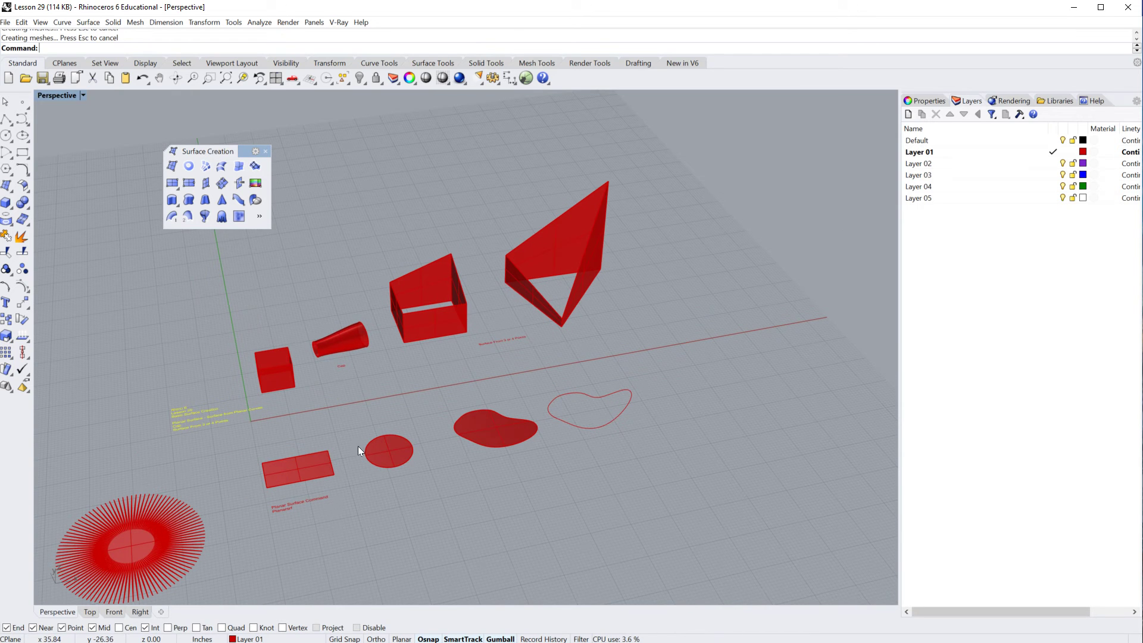
Step: Draw a corner-to-corner rectangle on the ground plane in front of the filled circle
click(22, 153)
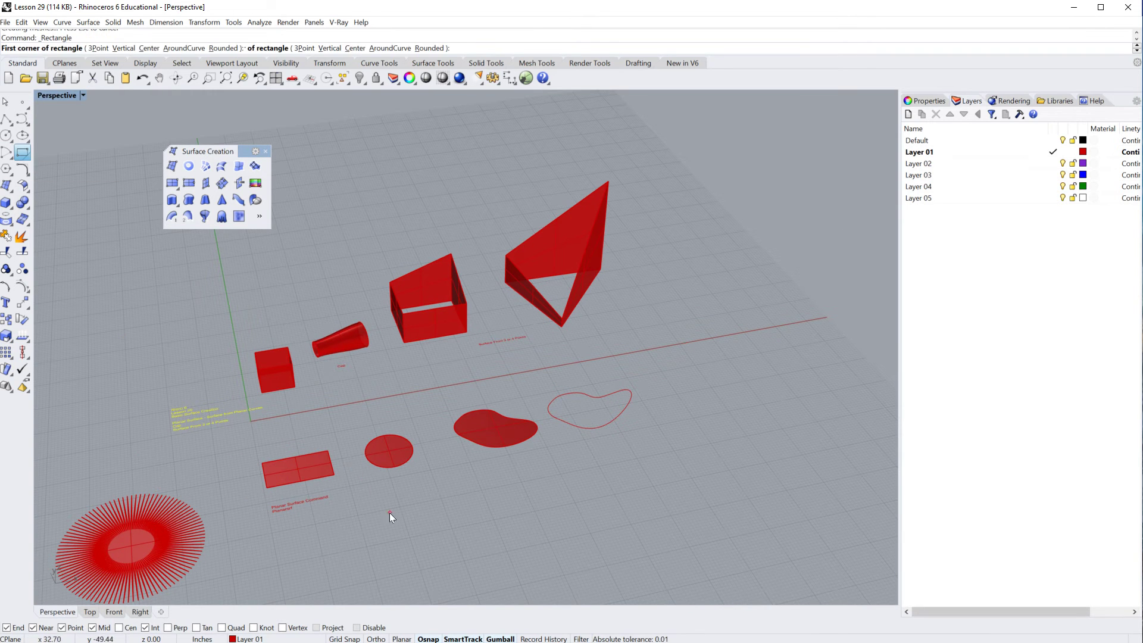
click(401, 529)
click(454, 488)
click(456, 491)
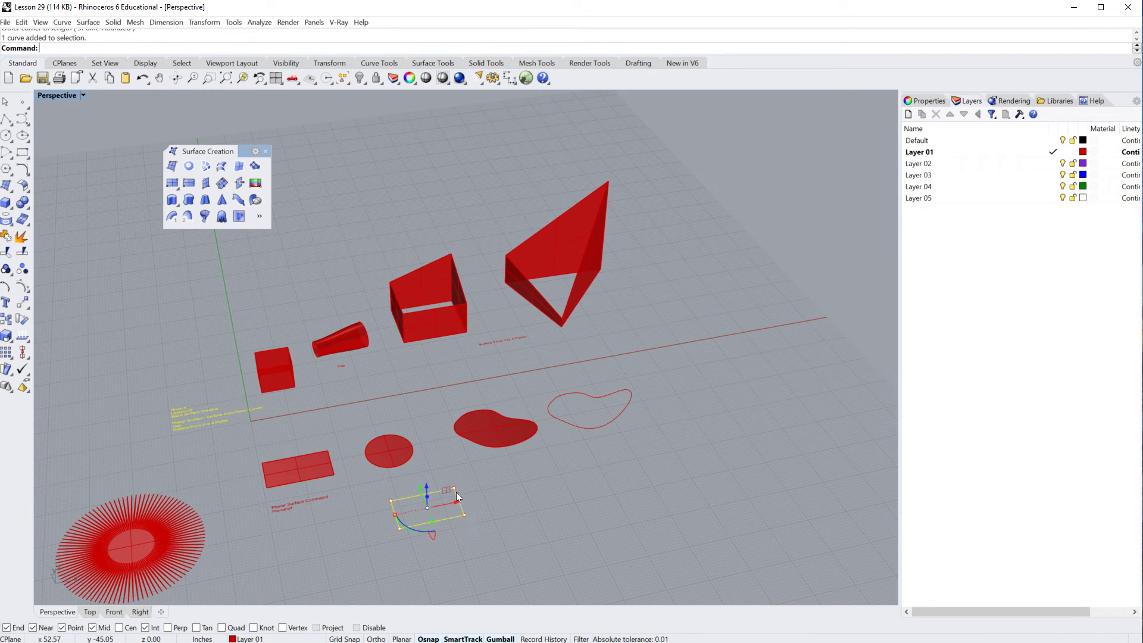
right_drag(488, 509, 427, 480)
scroll(399, 467, up, 3)
key(Escape)
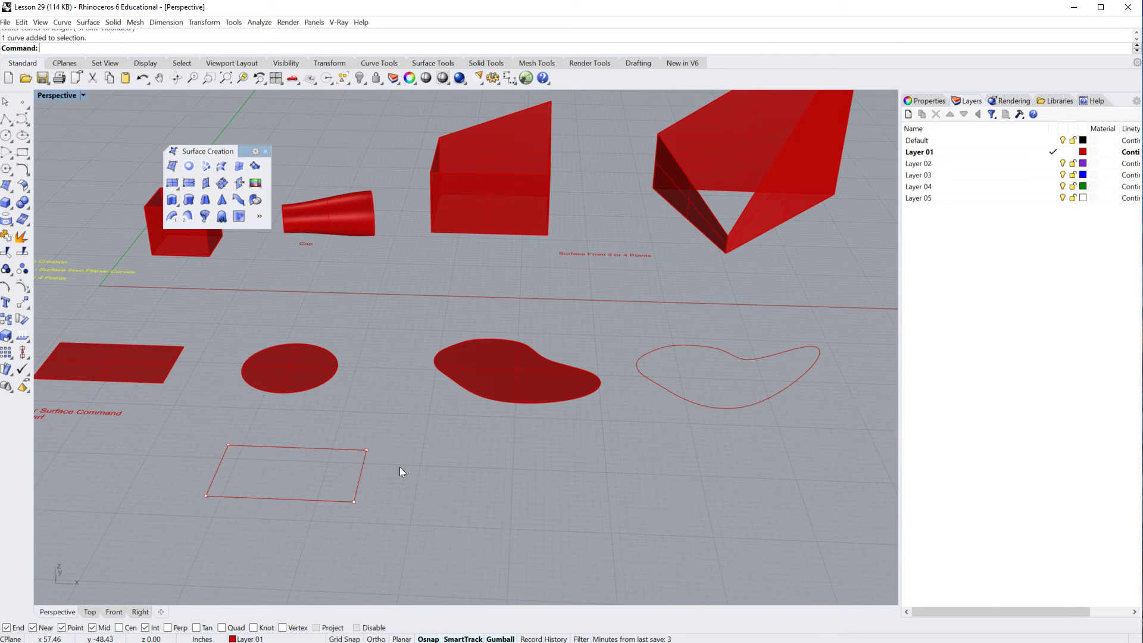
Step: Show the new rectangle's control points, raise its far corner nearest the filled freeform shape vertically, and hide the points
click(359, 474)
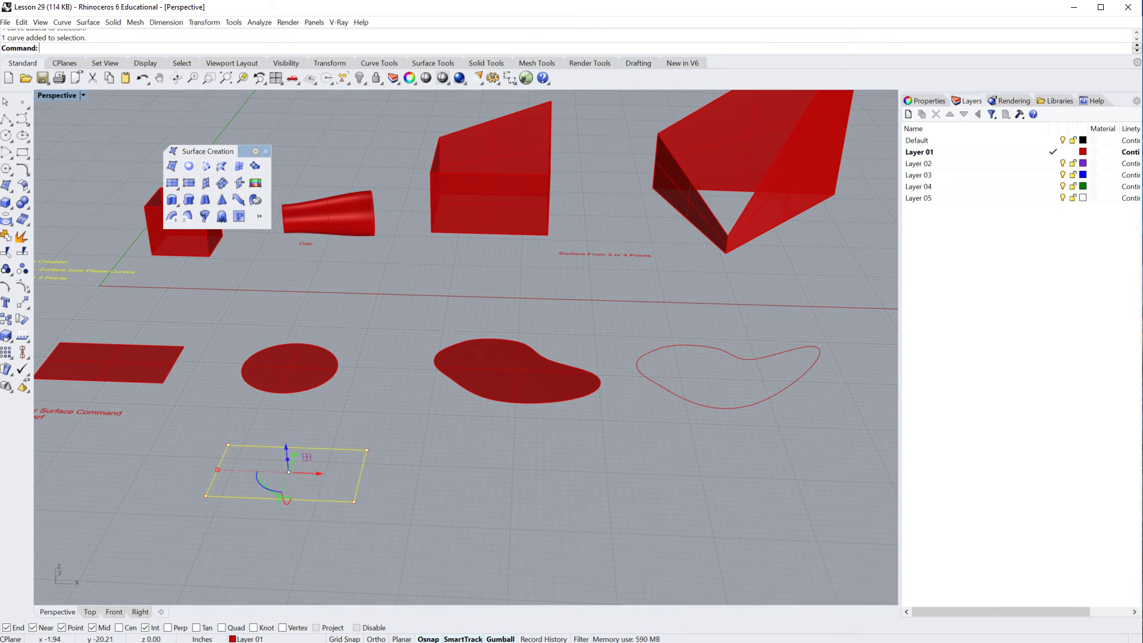
click(6, 287)
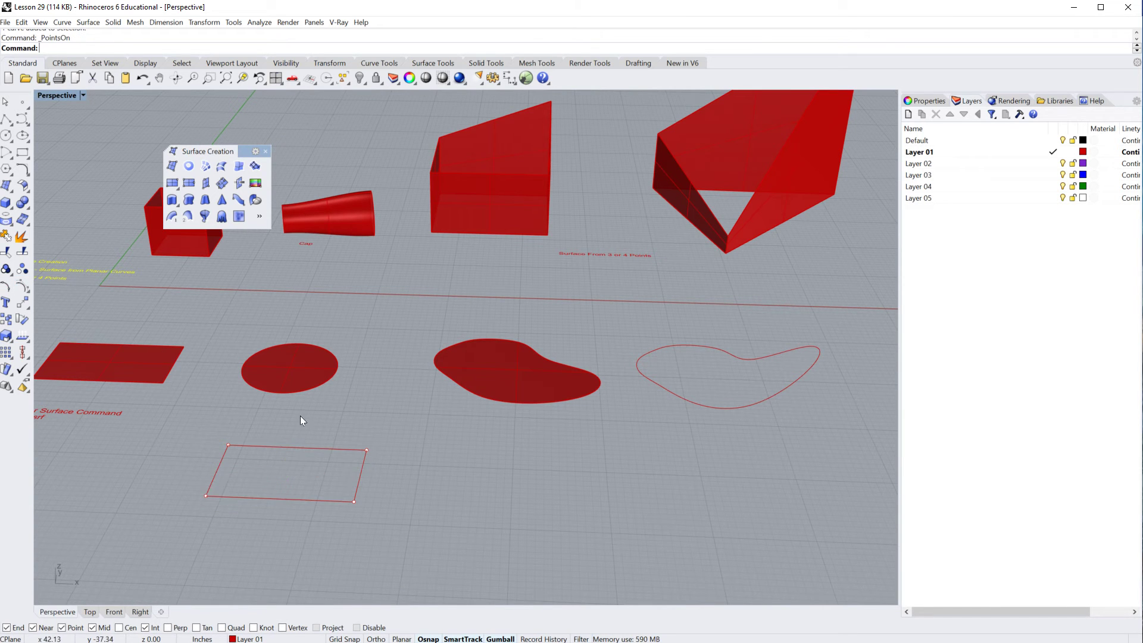
drag(351, 433, 359, 364)
key(Escape)
right_drag(383, 469, 251, 516)
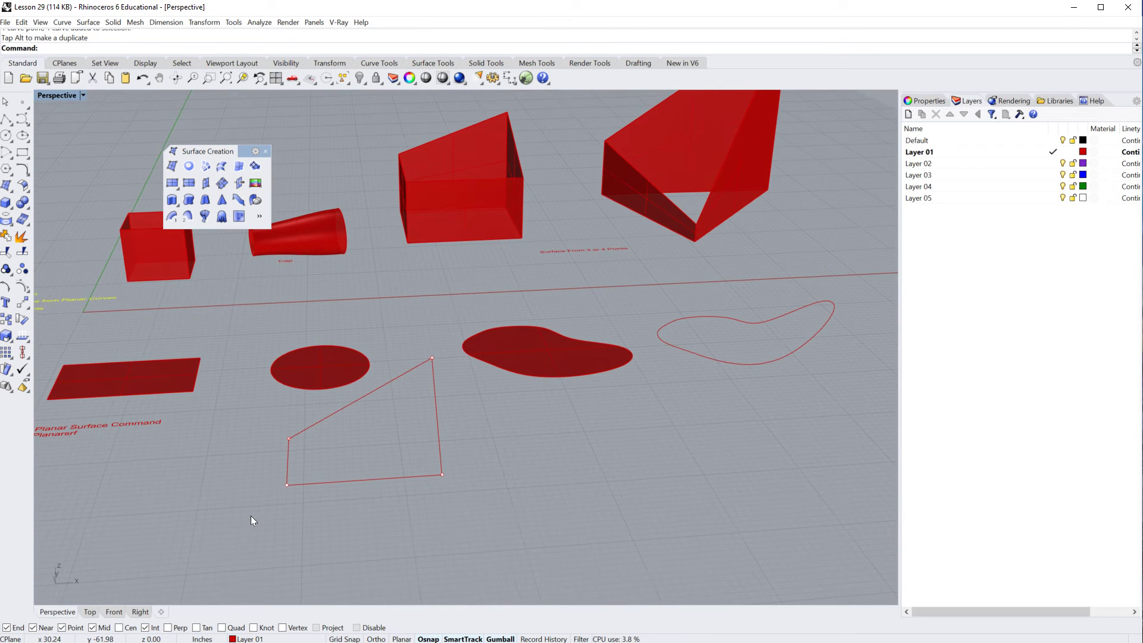
right_click(24, 293)
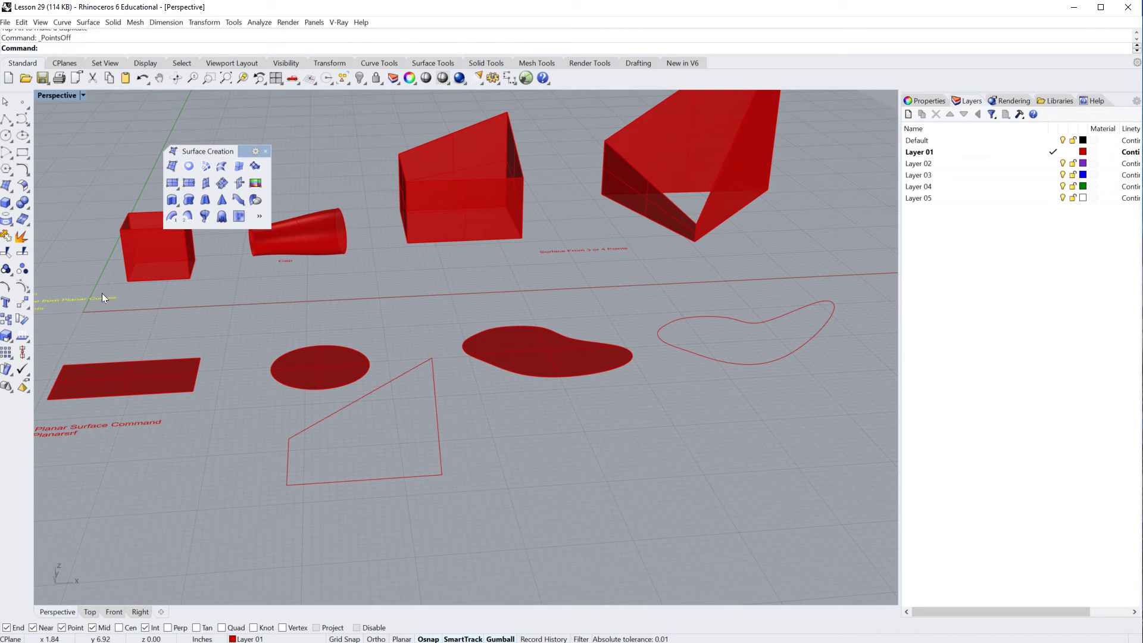
Step: Try to create a planar surface from the rectangle with the raised corner
click(189, 166)
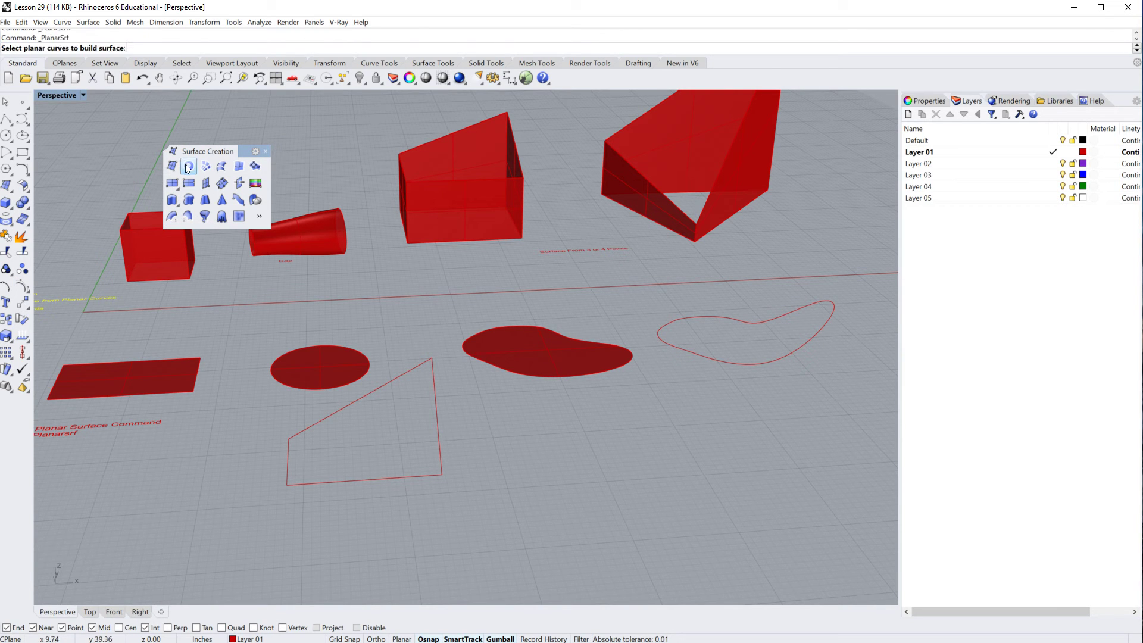
click(326, 483)
key(Return)
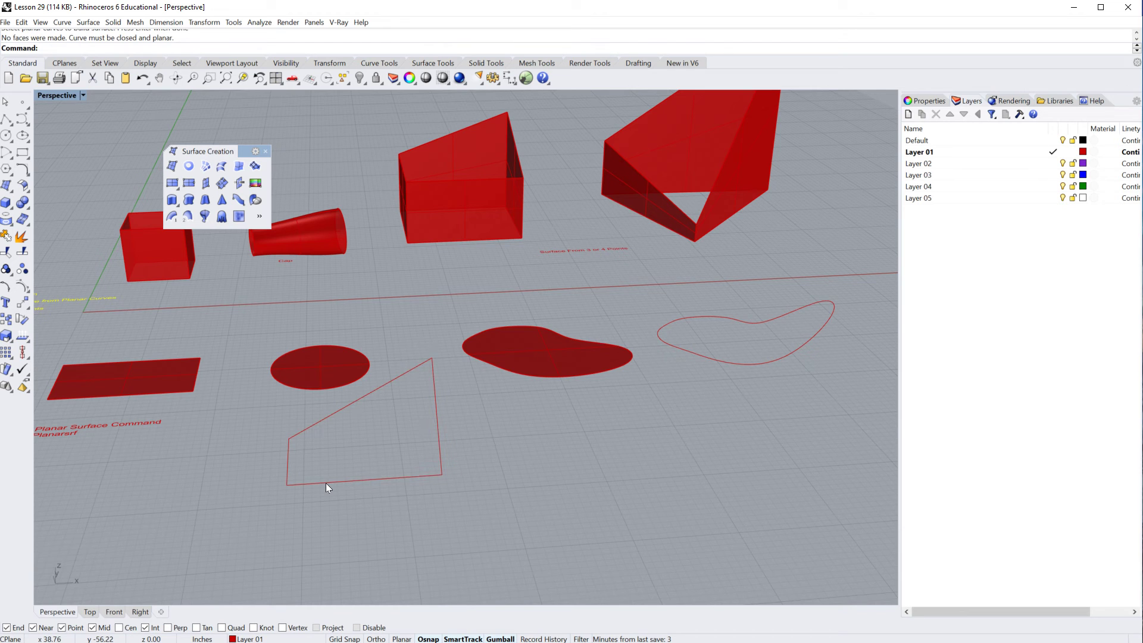
Step: Draw another rectangle on the ground plane, in front of the filled freeform shape and beside the raised-corner one
right_drag(334, 495, 359, 497)
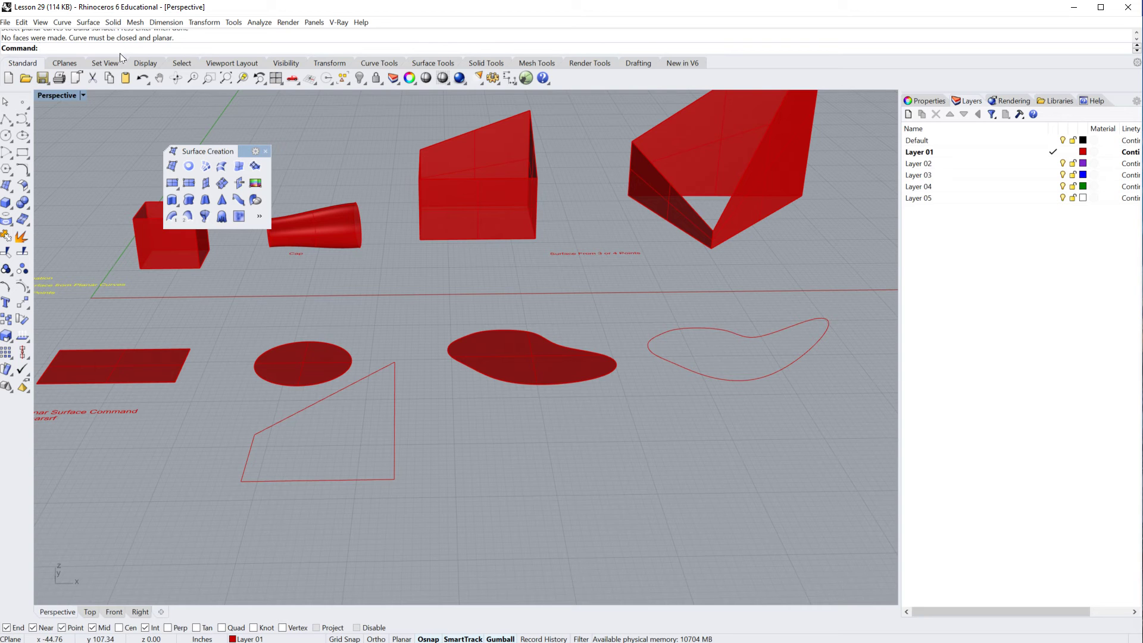
click(22, 153)
click(454, 480)
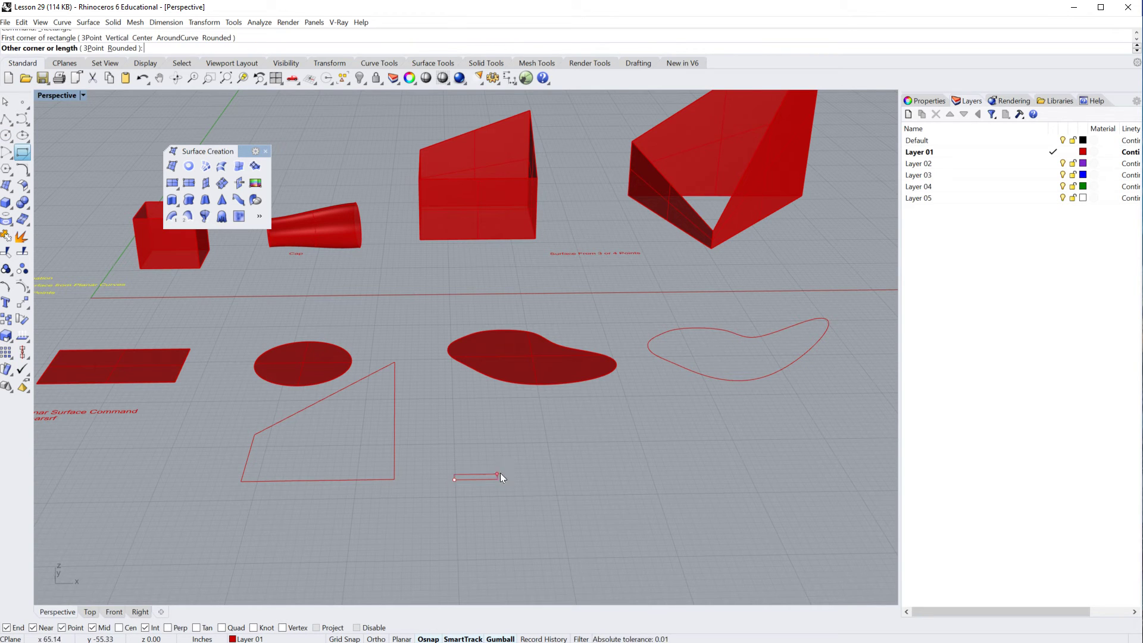
click(592, 442)
click(596, 455)
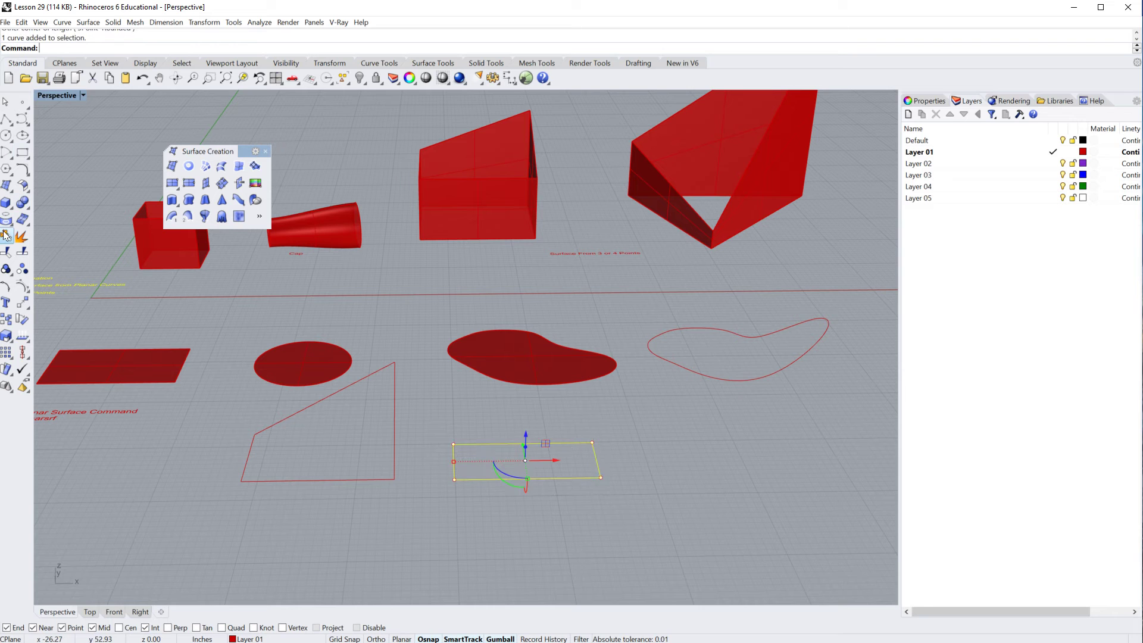
click(624, 476)
Step: Move the far corner of the new rectangle, on the side away from the raised-corner one, outward along the X direction
scroll(602, 456, up, 6)
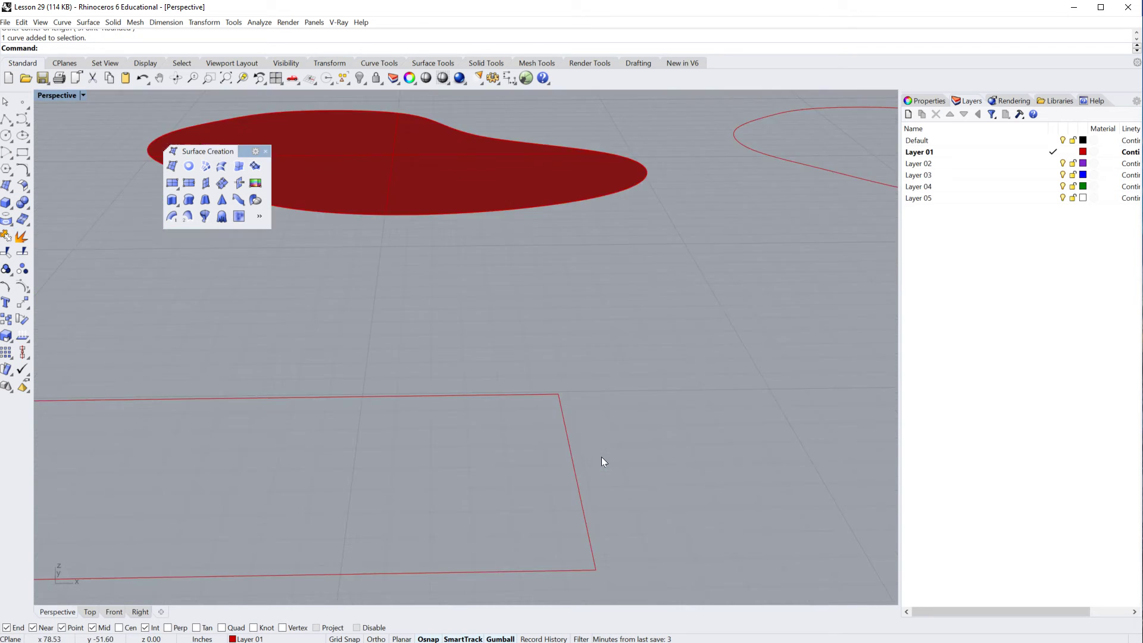
drag(592, 417, 469, 303)
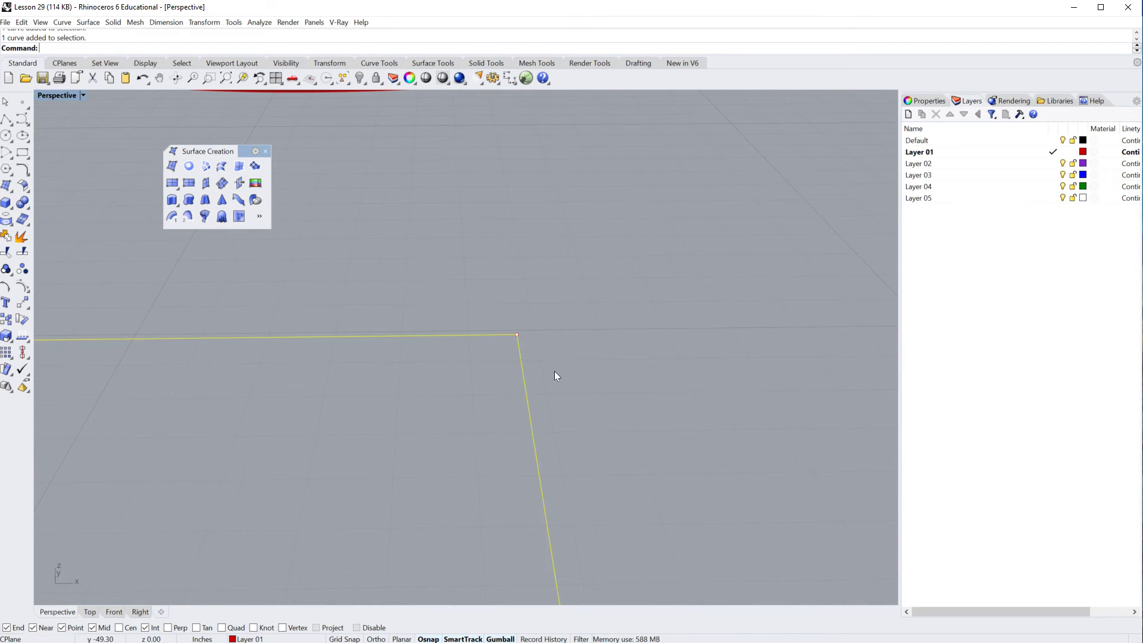
click(534, 348)
ctrl+shift+click(518, 337)
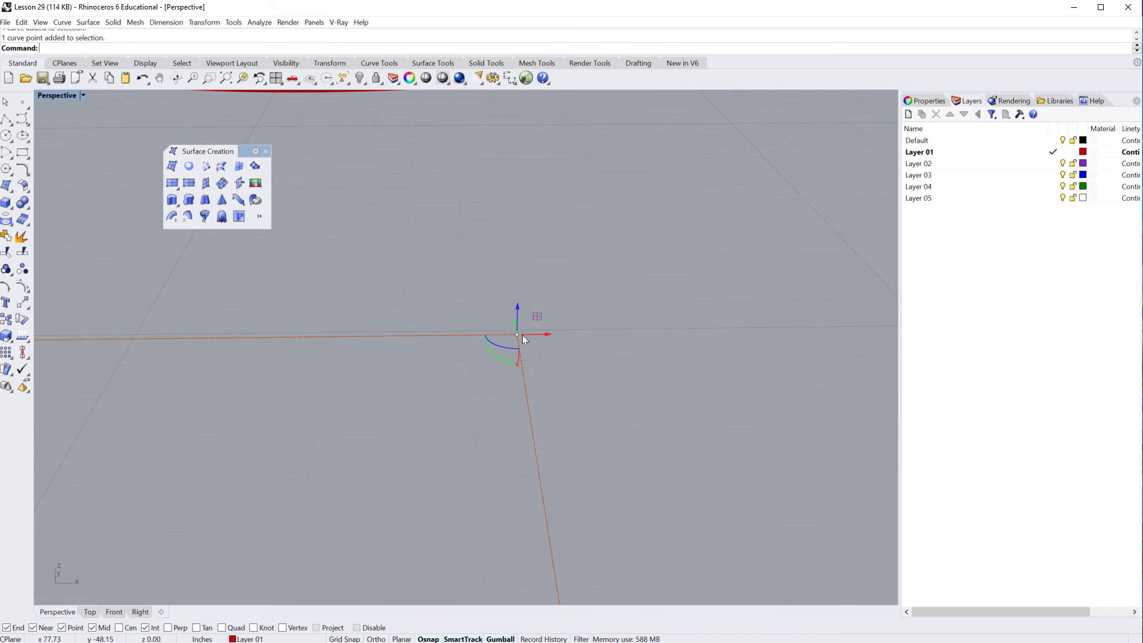
drag(518, 337, 606, 334)
Step: Explode the rectangle into separate segments and pull the moved corner's side segment end outward in X to open a small gap
drag(681, 429, 510, 290)
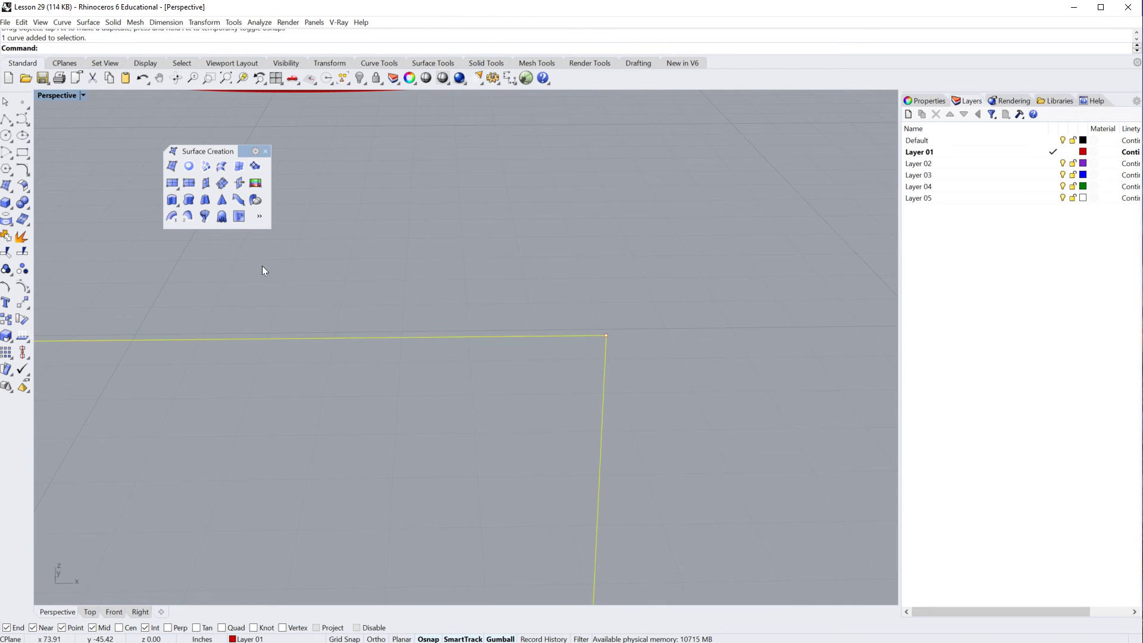
click(28, 236)
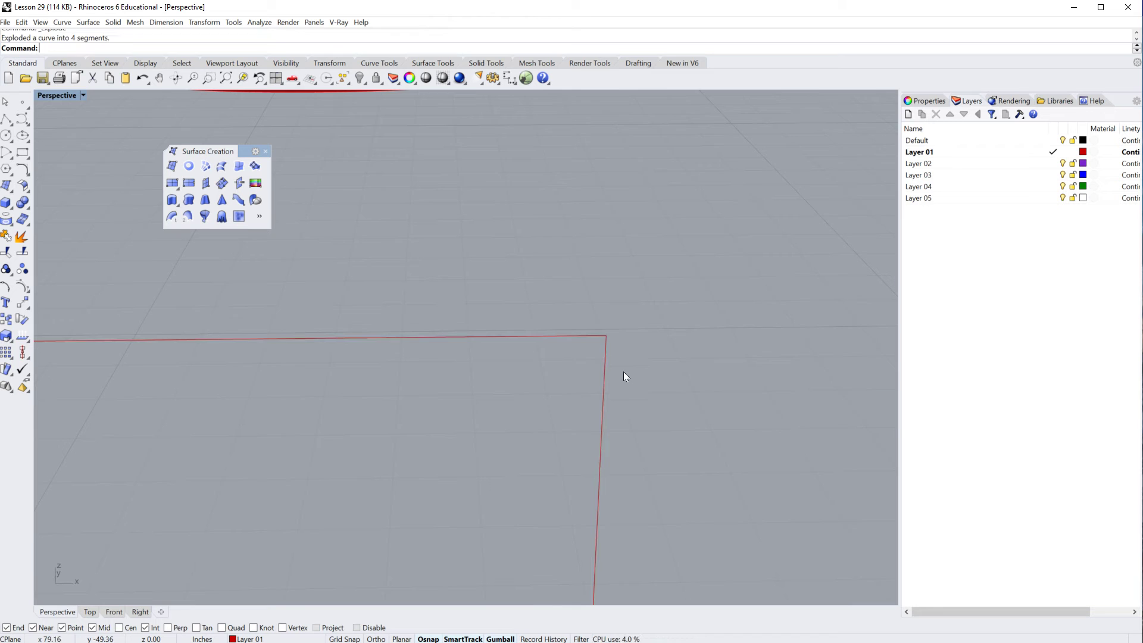
ctrl+shift+click(606, 335)
drag(607, 334, 655, 335)
key(Escape)
Step: Try to create a planar surface with PlanarSrf from the four segments of the gapped rectangle
scroll(591, 366, down, 5)
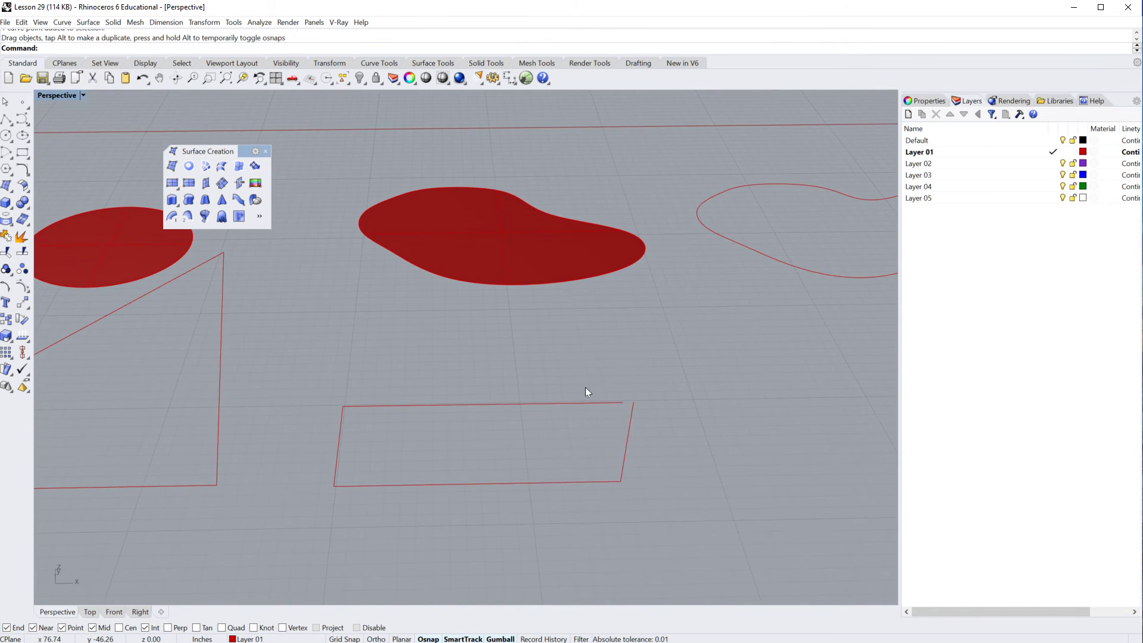
scroll(596, 417, up, 2)
scroll(656, 430, up, 2)
scroll(656, 430, down, 4)
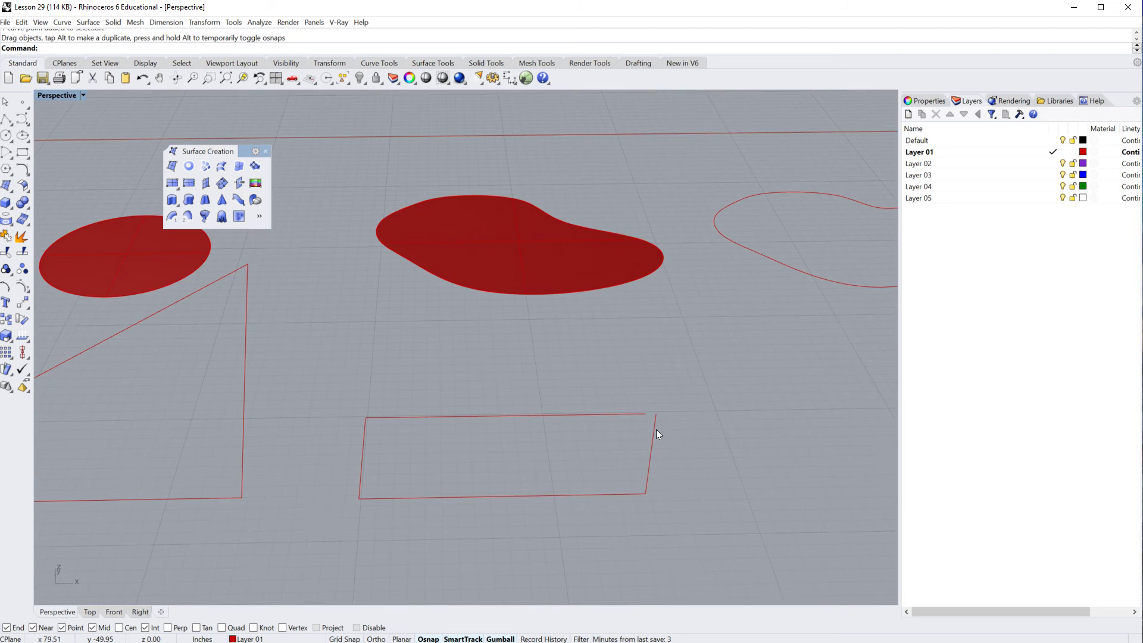
drag(722, 530, 318, 367)
text(P)
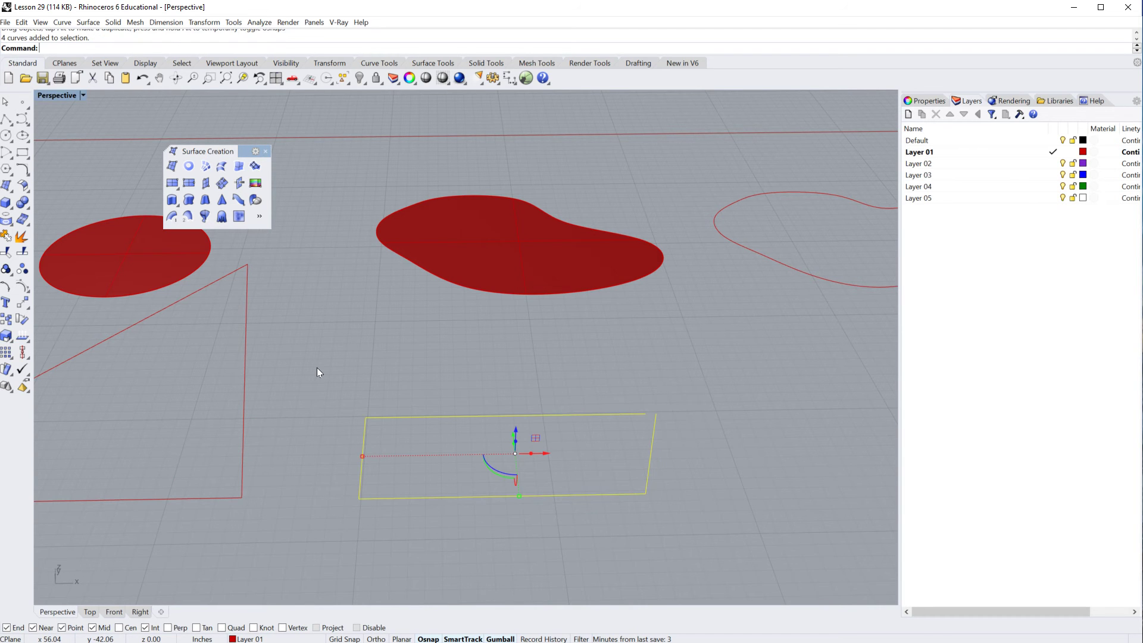
text(lanarSrf)
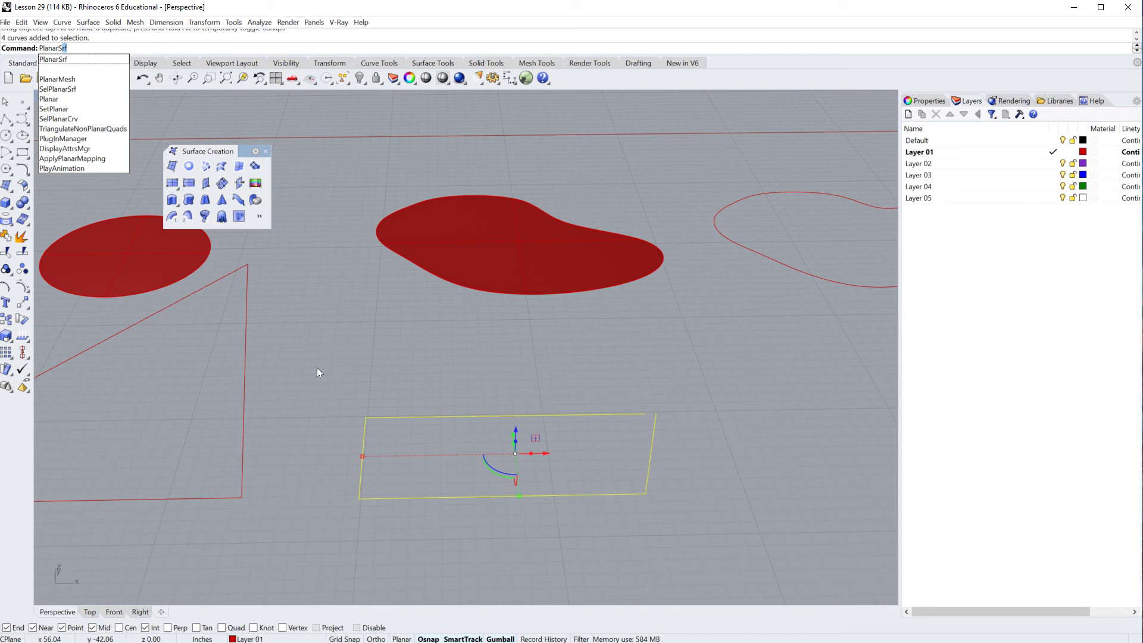
key(Return)
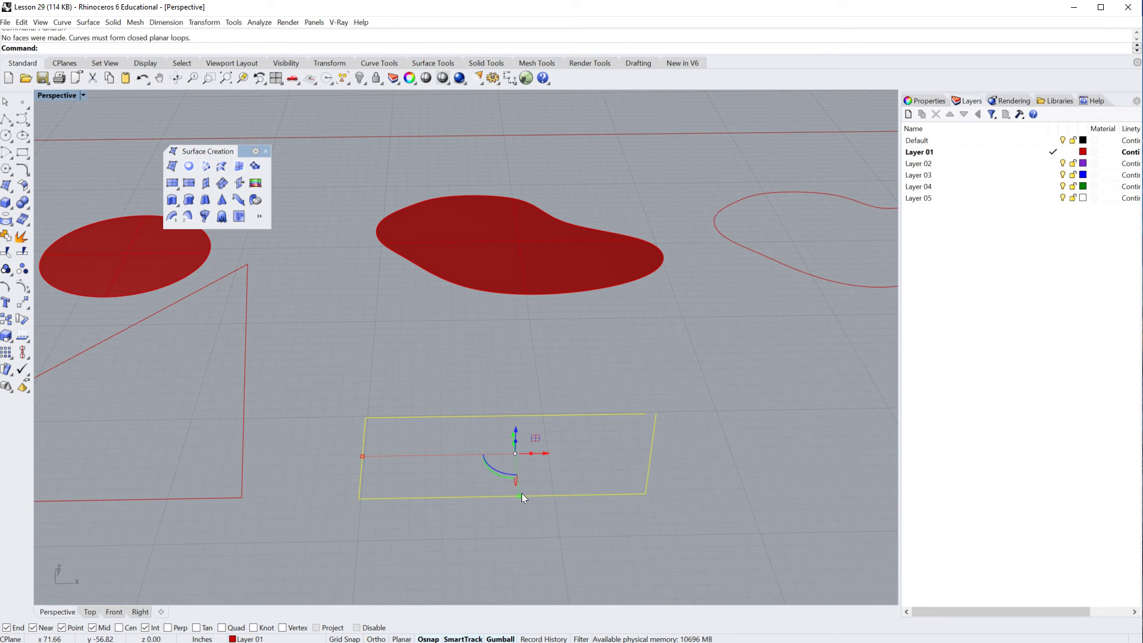
click(500, 369)
Step: Close the open ends of the small box behind the filled shapes with the Cap command
scroll(470, 381, down, 3)
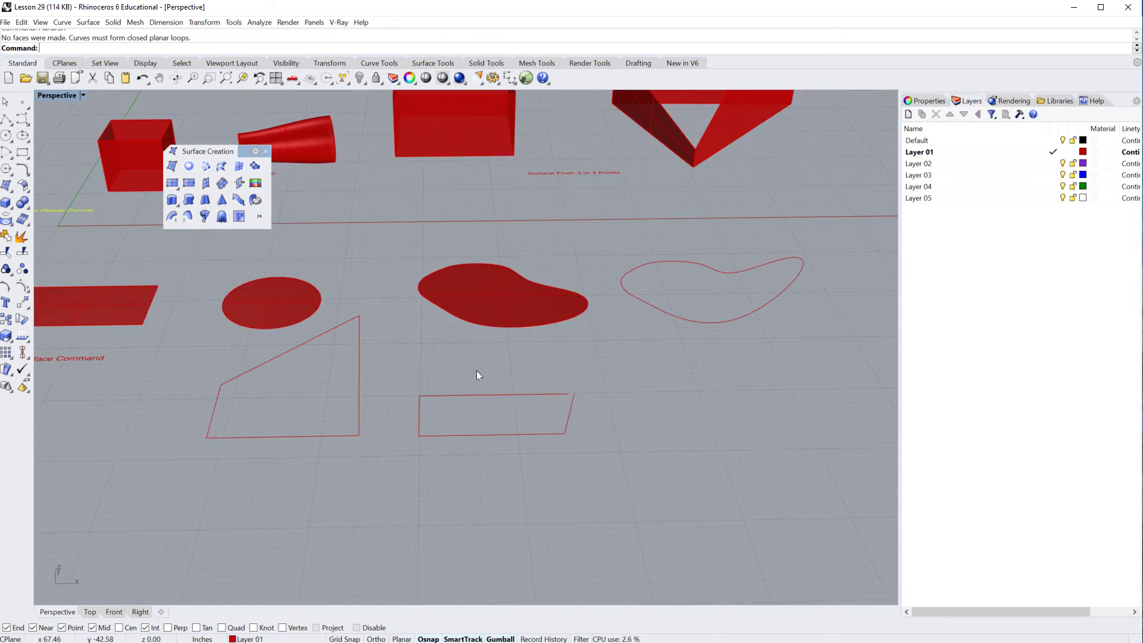
scroll(476, 370, down, 2)
right_drag(553, 368, 467, 406)
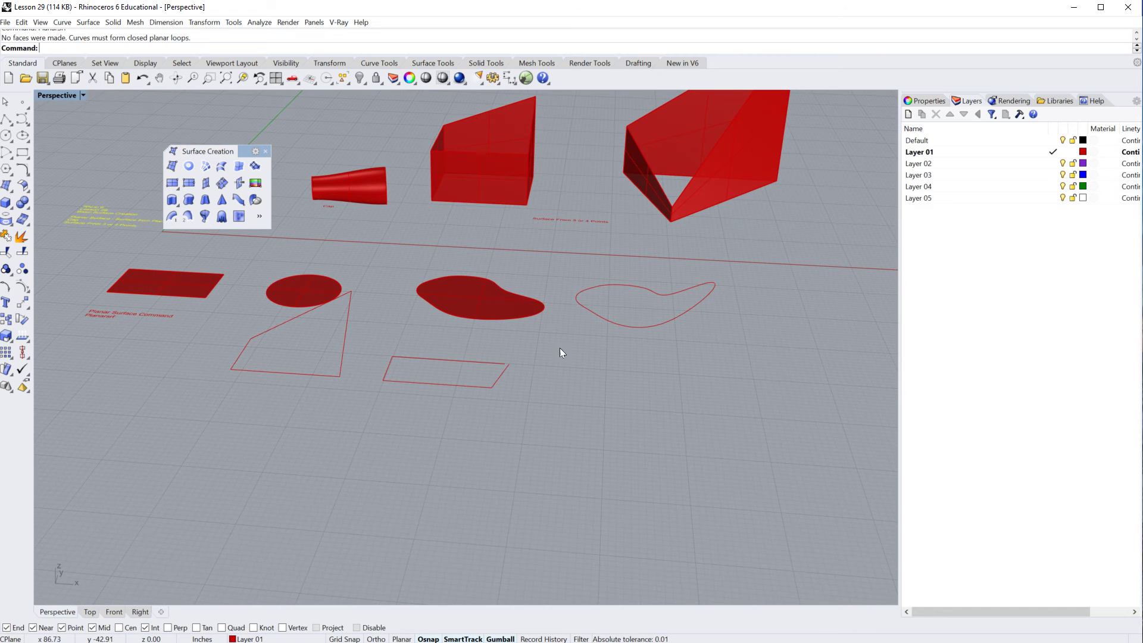
scroll(472, 340, down, 3)
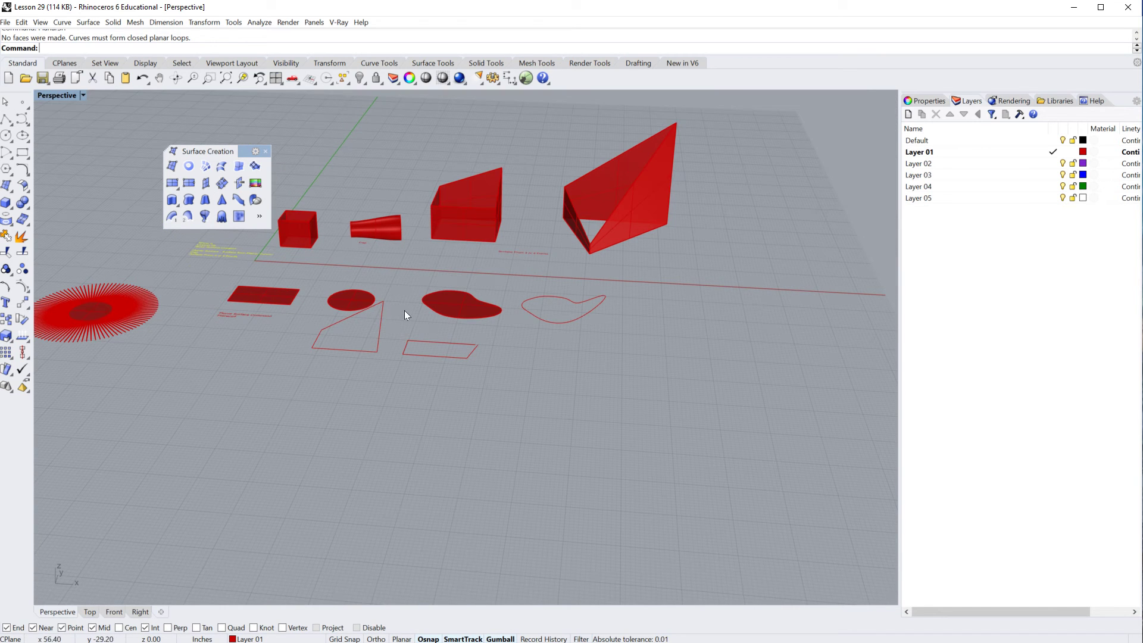
right_drag(238, 337, 616, 468)
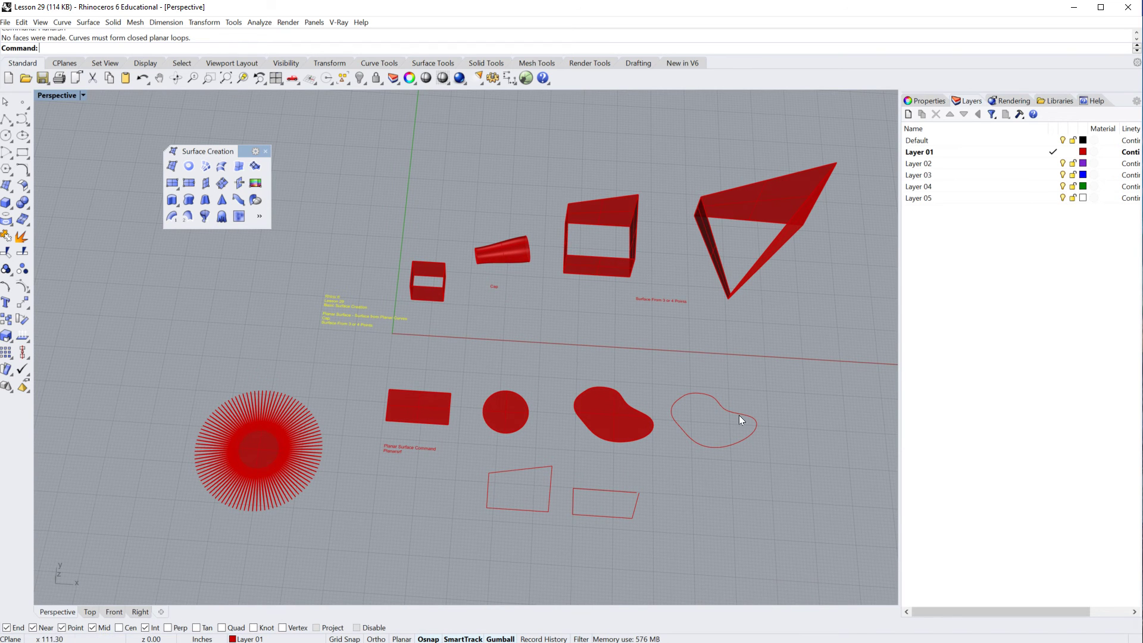
scroll(481, 280, up, 4)
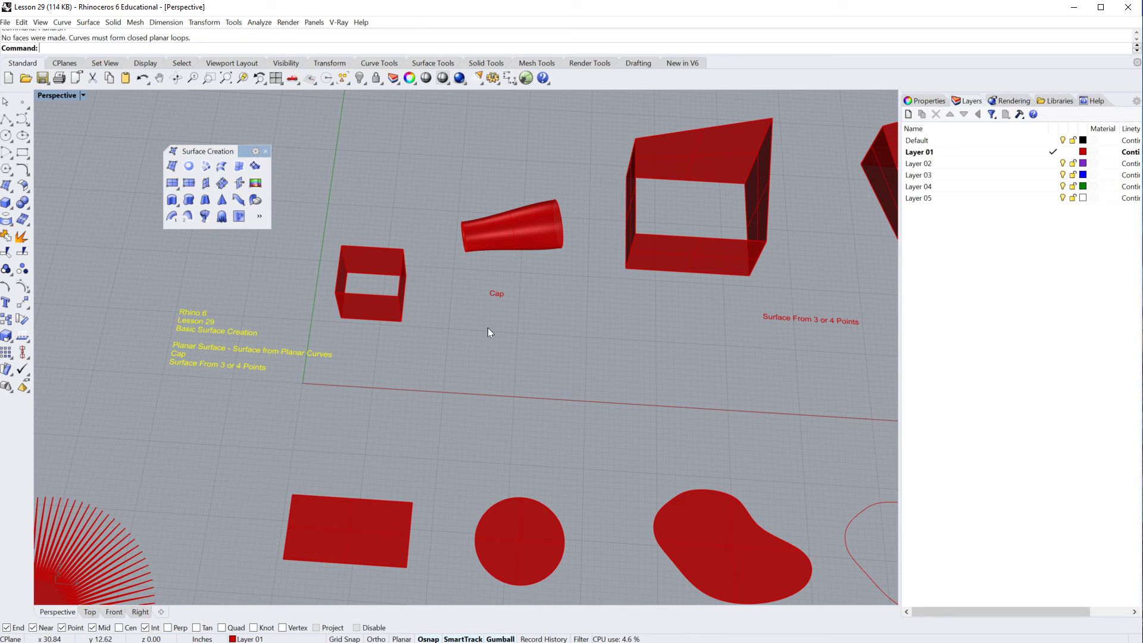
text(Cap)
key(Return)
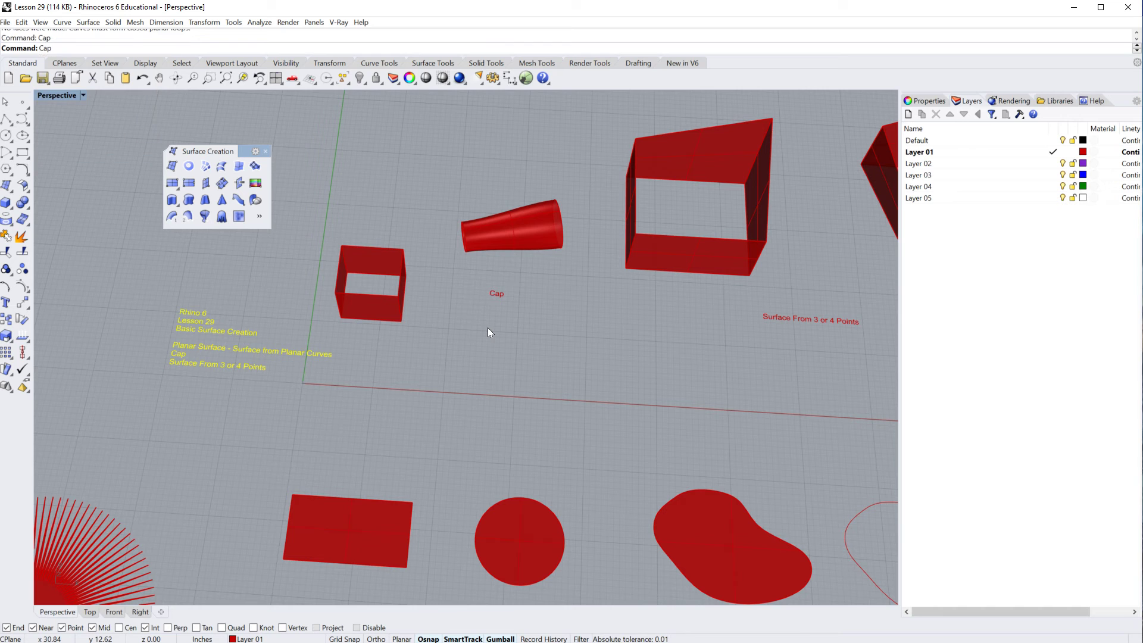
click(391, 313)
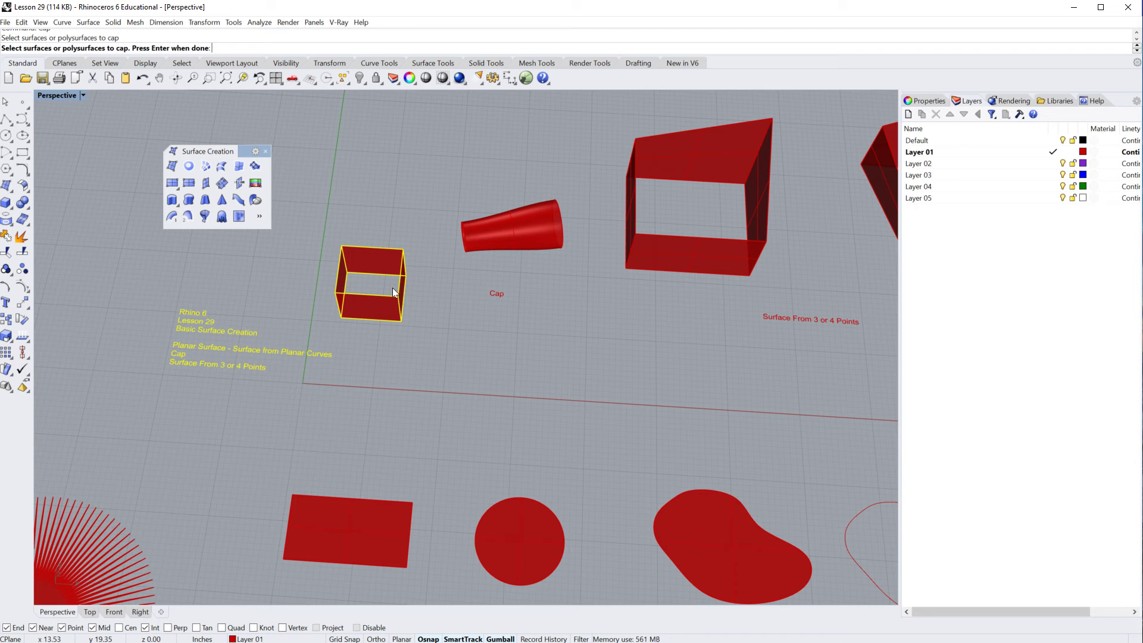
key(Return)
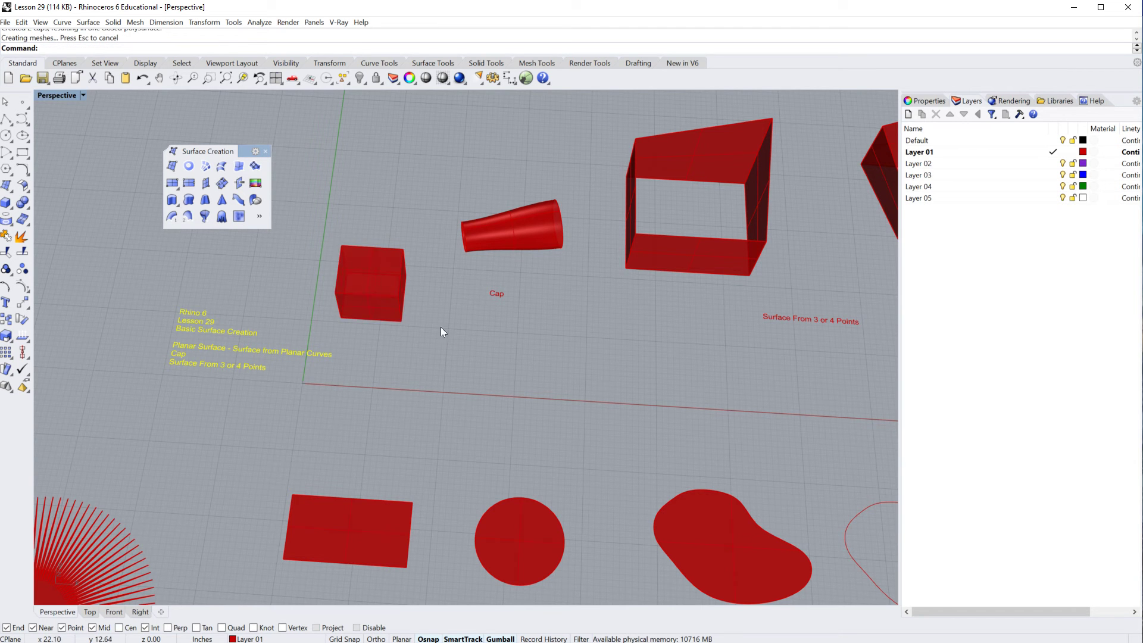
Step: Cap both open ends of the tapered tube beside the small box
right_drag(449, 338, 486, 286)
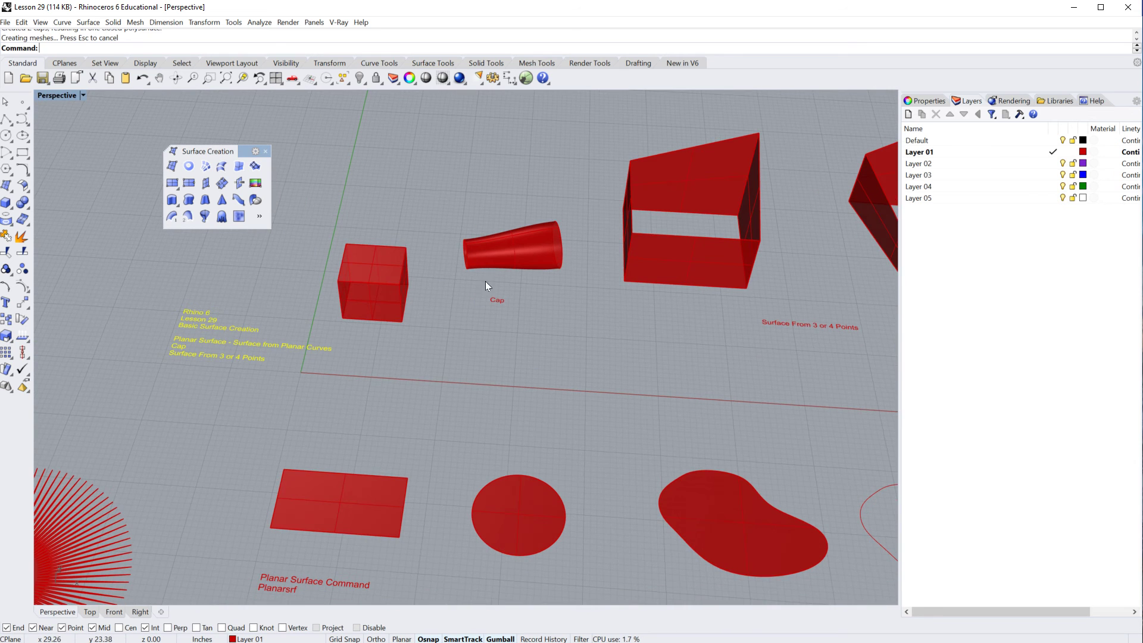
click(505, 260)
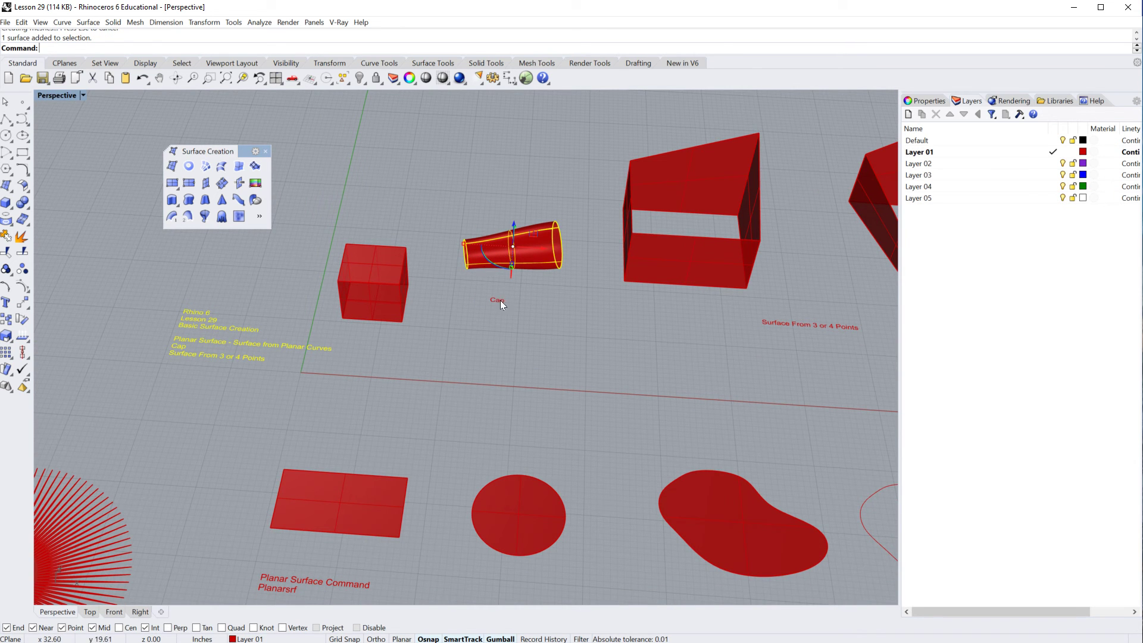
scroll(500, 300, up, 3)
right_drag(494, 297, 457, 275)
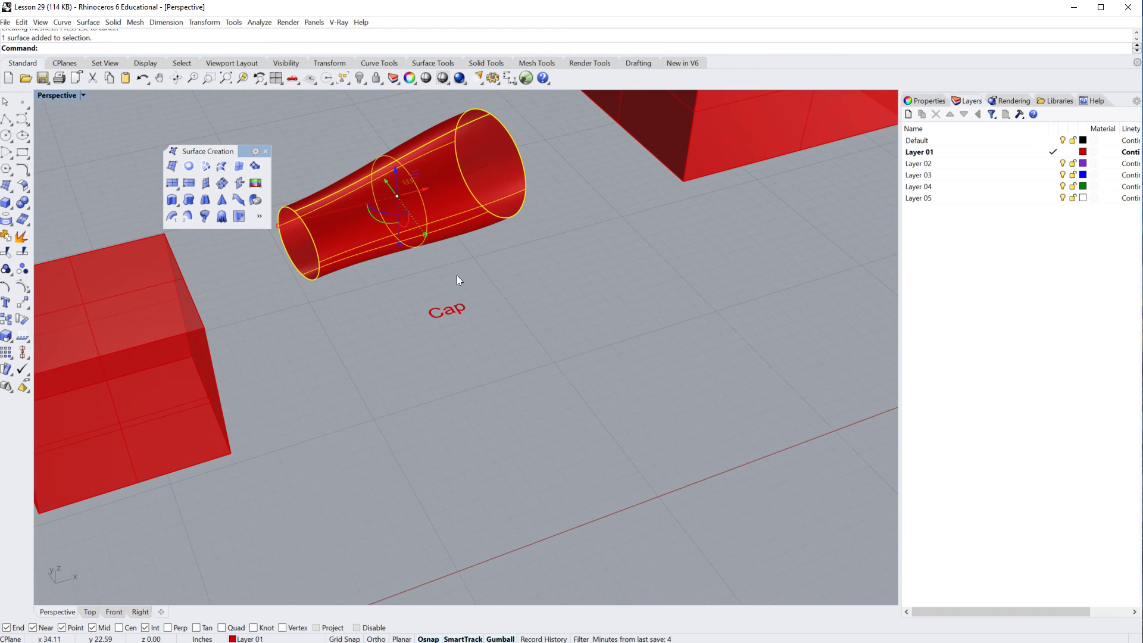
text(cap)
key(Return)
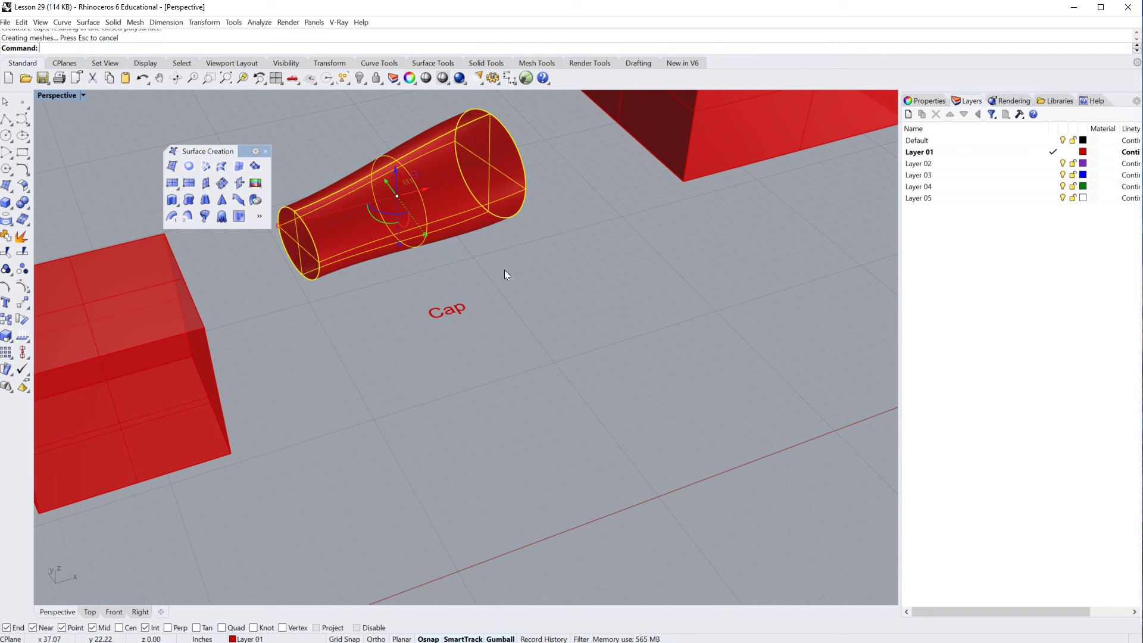
click(595, 282)
Step: Select walls of the open shape with the uneven top one at a time to check whether they are separate surfaces
scroll(595, 282, down, 5)
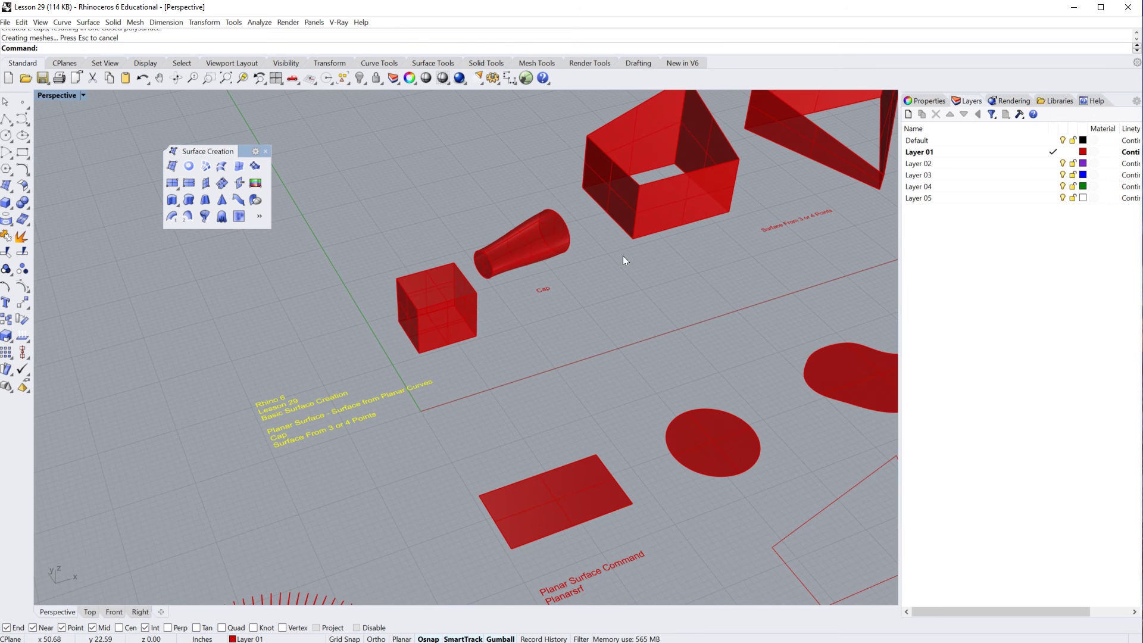
shift+right_drag(604, 292, 521, 330)
scroll(511, 314, up, 3)
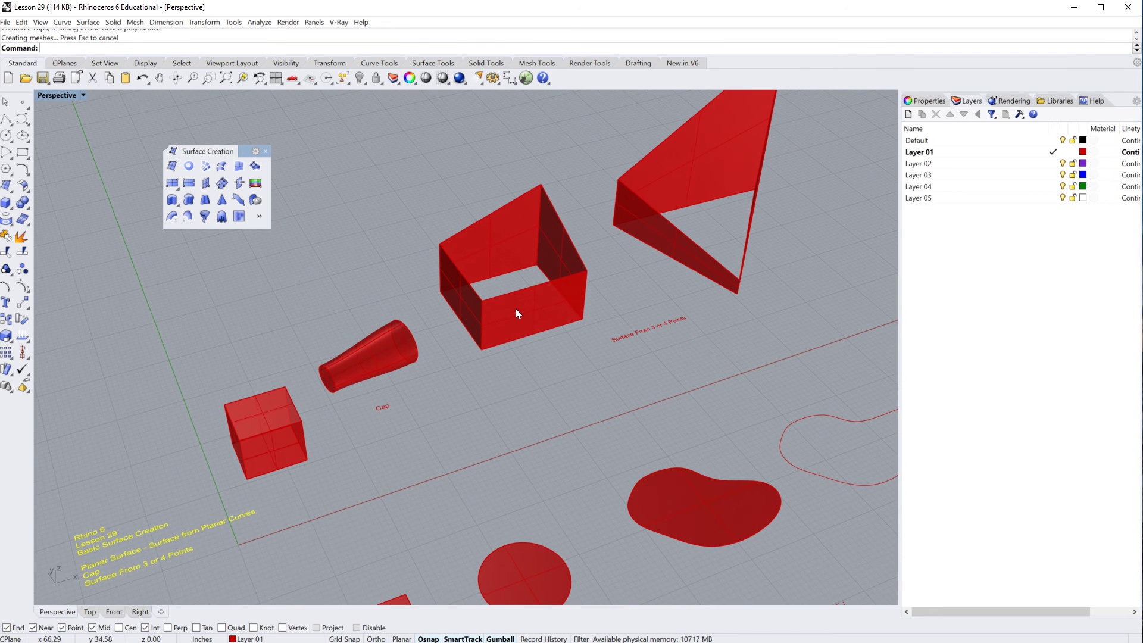
click(516, 310)
click(462, 392)
click(458, 315)
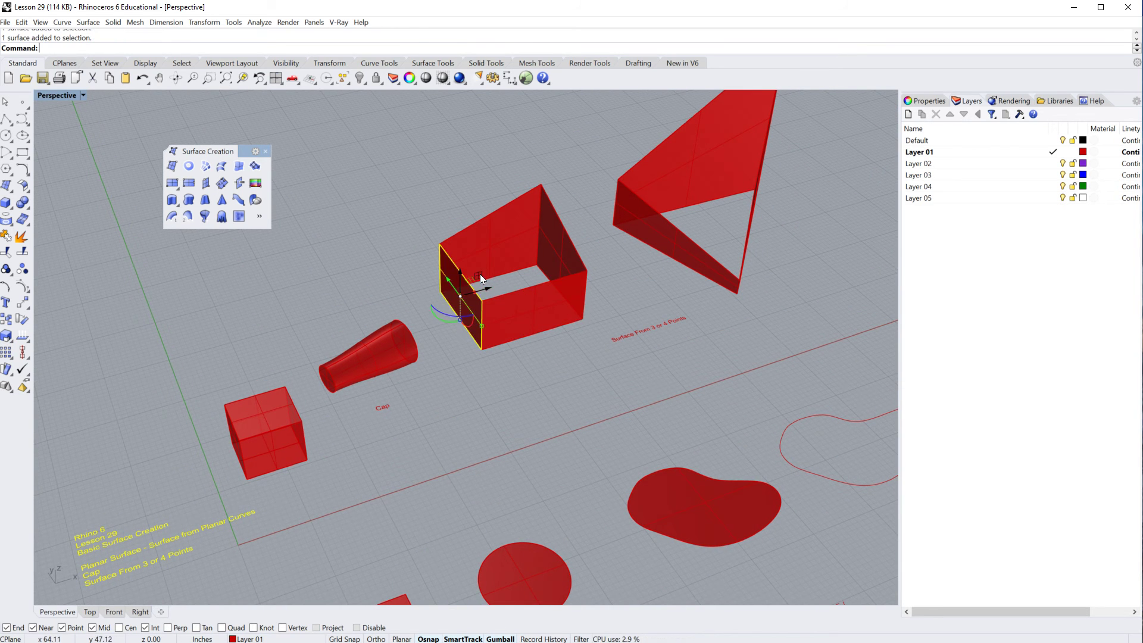
click(451, 391)
click(502, 243)
click(540, 402)
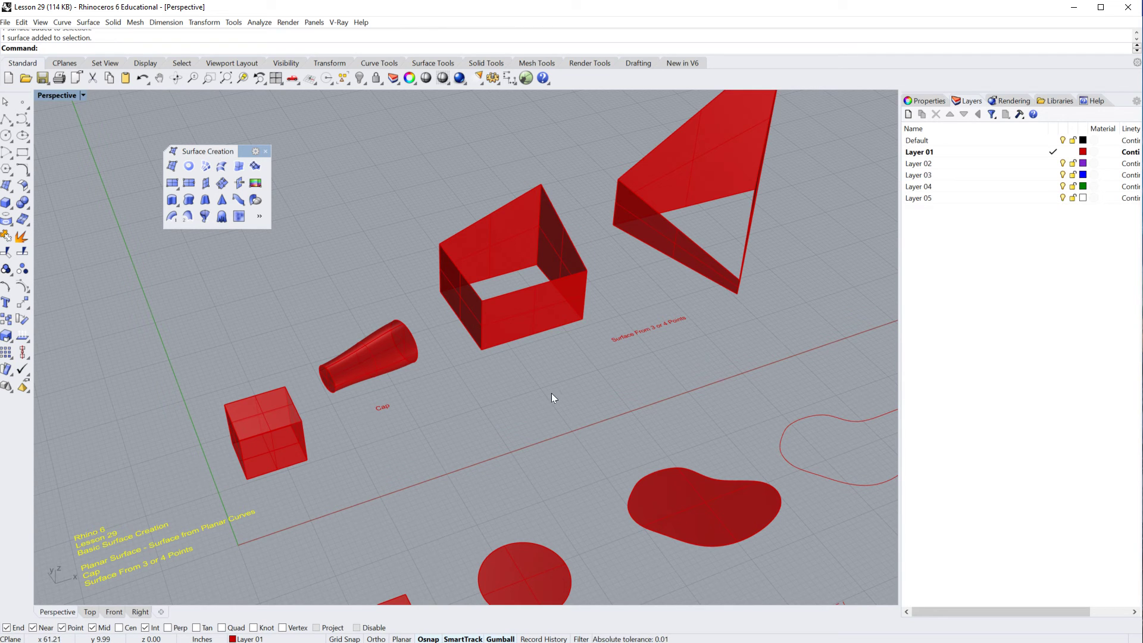
Step: Try to cap the four unjoined walls of the open shape with the uneven top
text(Cap)
key(Return)
drag(591, 370, 449, 197)
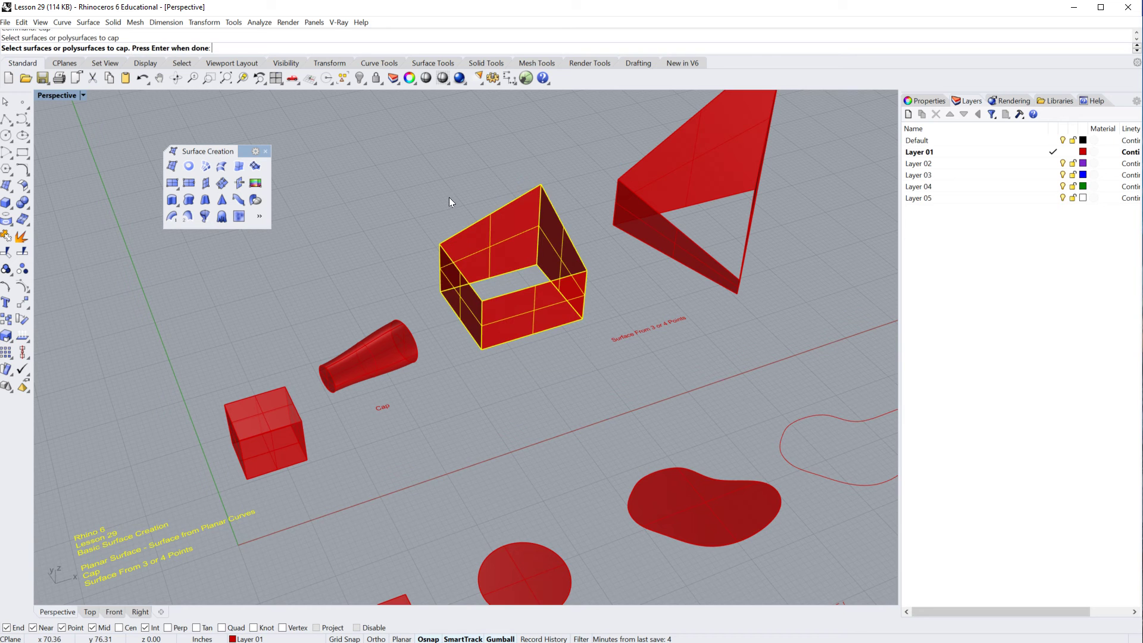
key(Return)
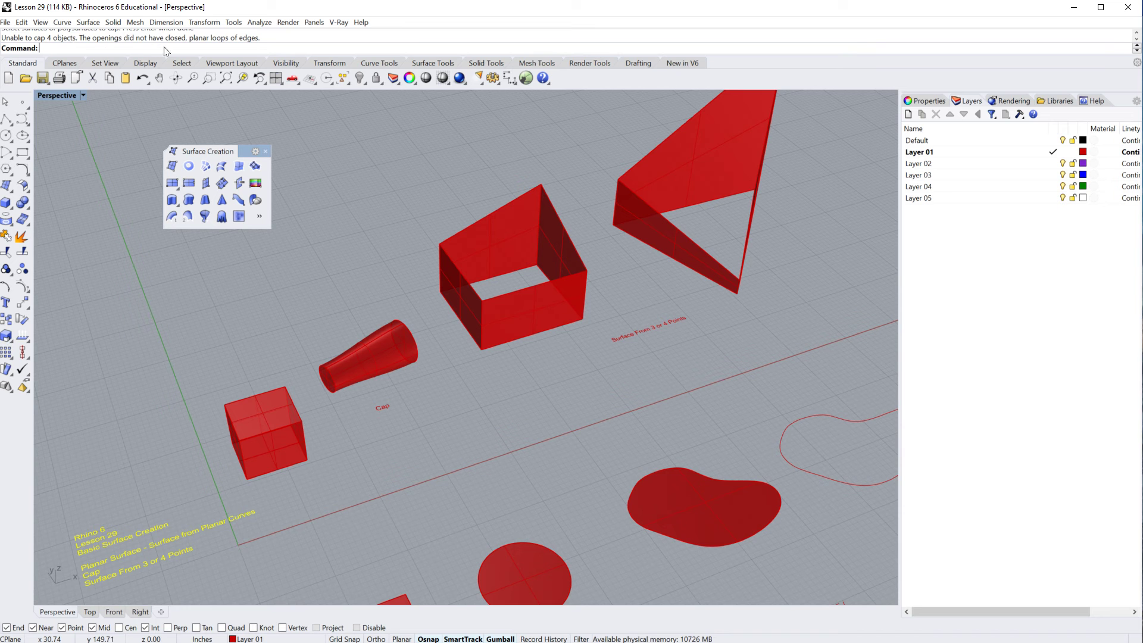
Step: Join the four walls of the uneven-topped shape into one polysurface and select it to check the join
right_drag(328, 167, 316, 166)
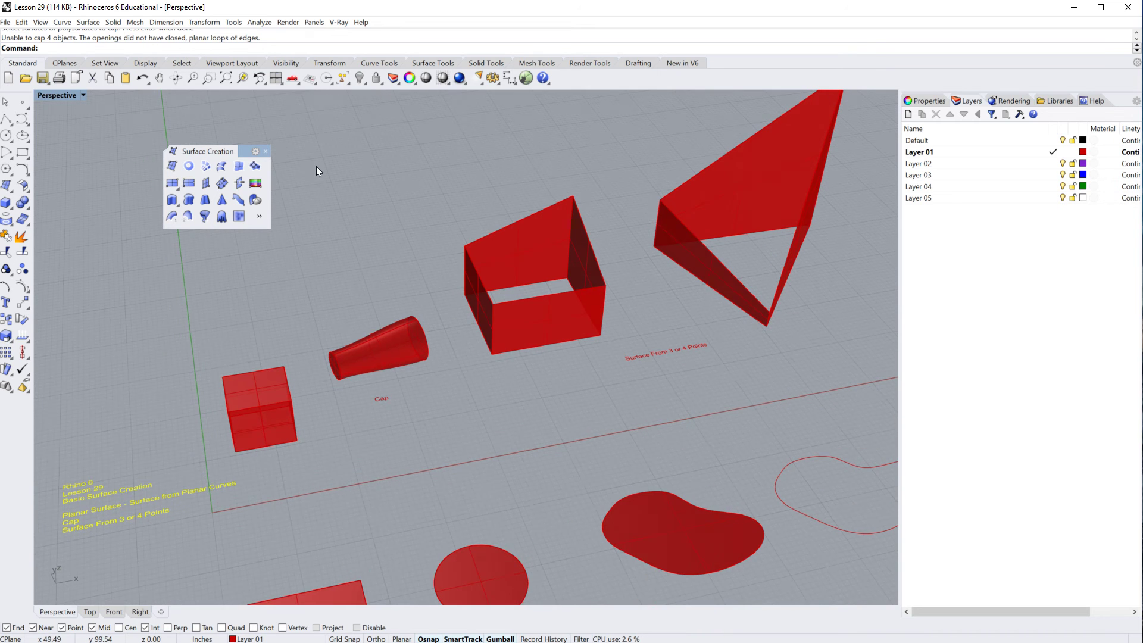
drag(610, 375, 456, 146)
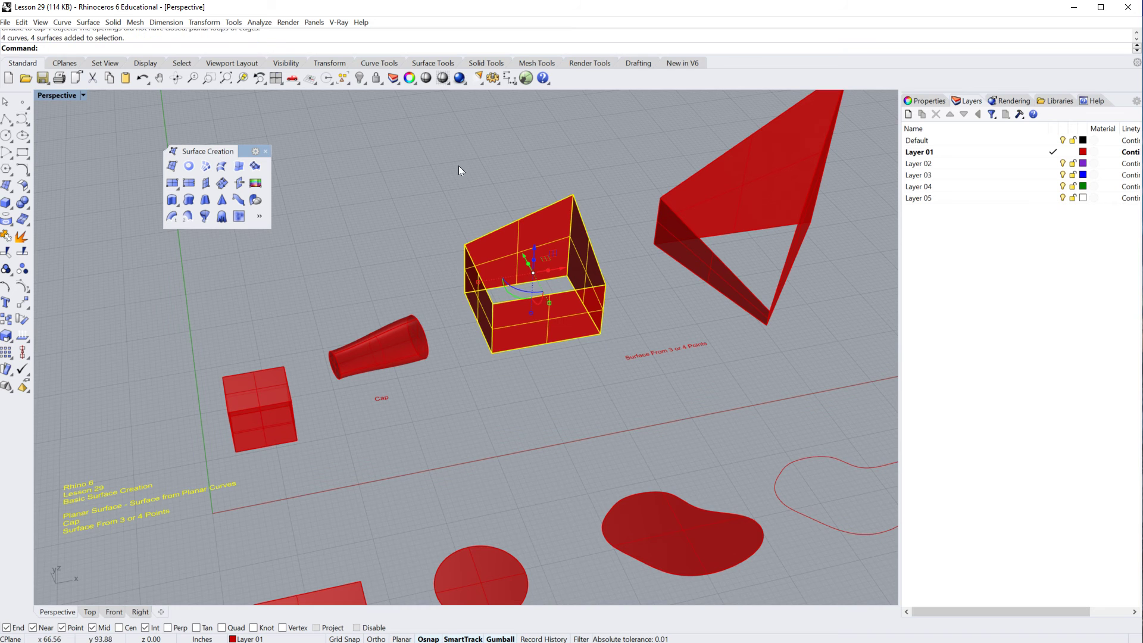
click(7, 236)
click(564, 328)
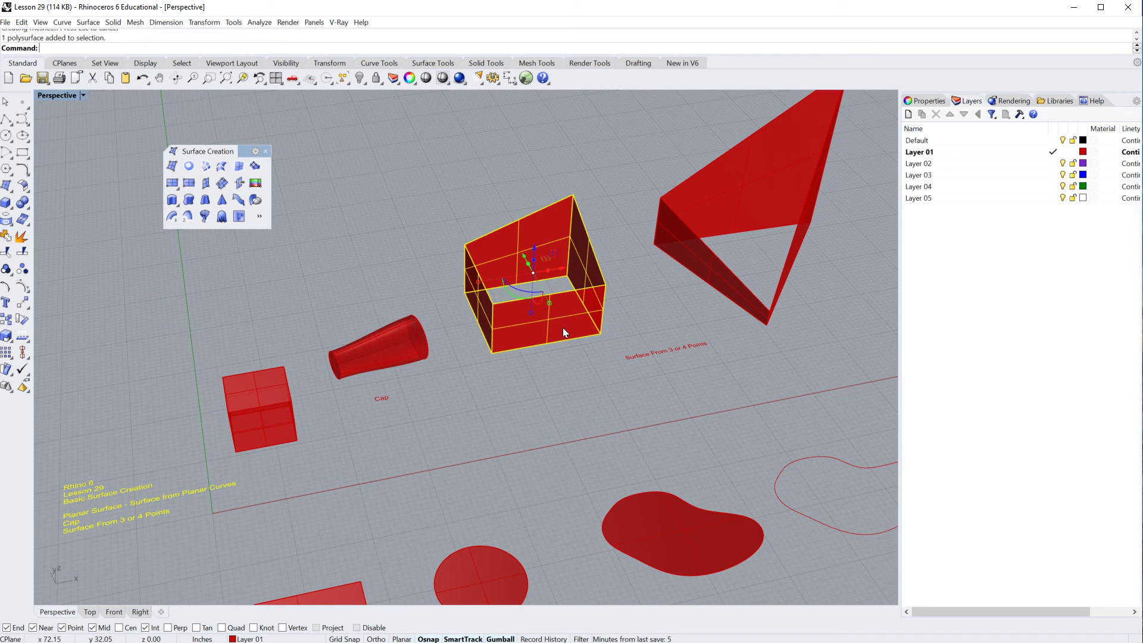
click(516, 382)
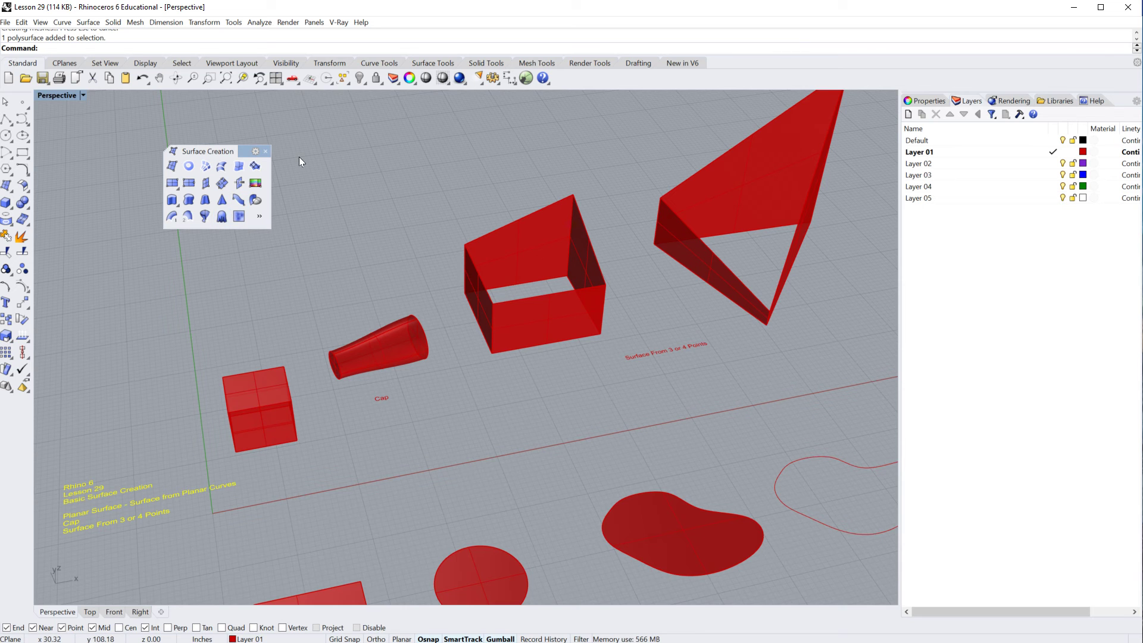
Step: Apply the Cap command to the joined polysurface with the uneven top
text(Cap)
key(Return)
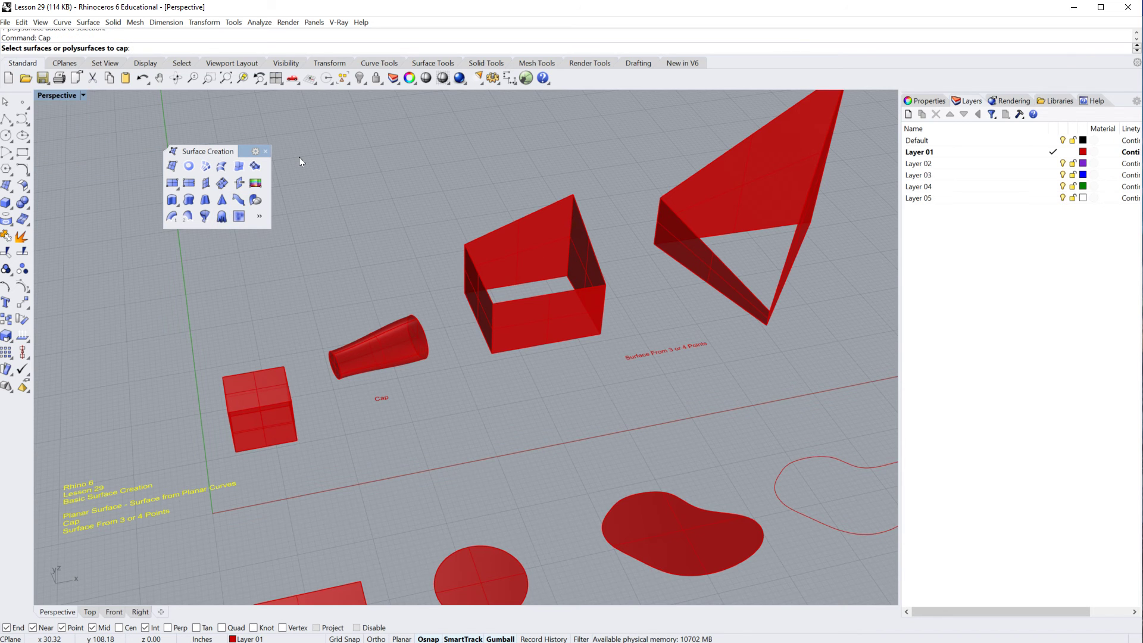
click(536, 328)
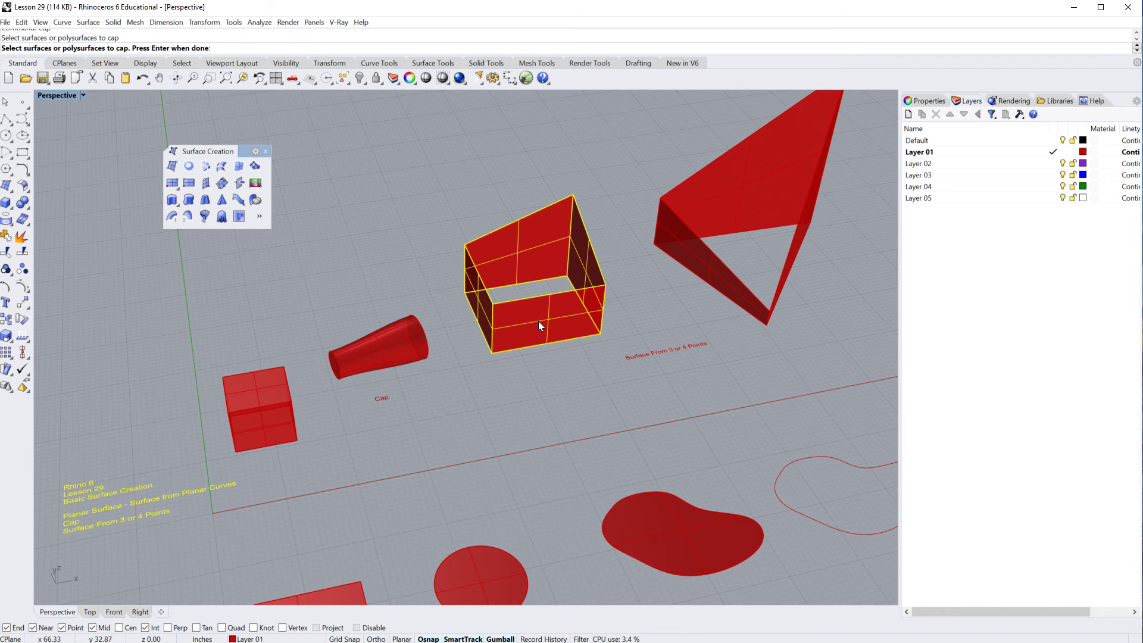
key(Return)
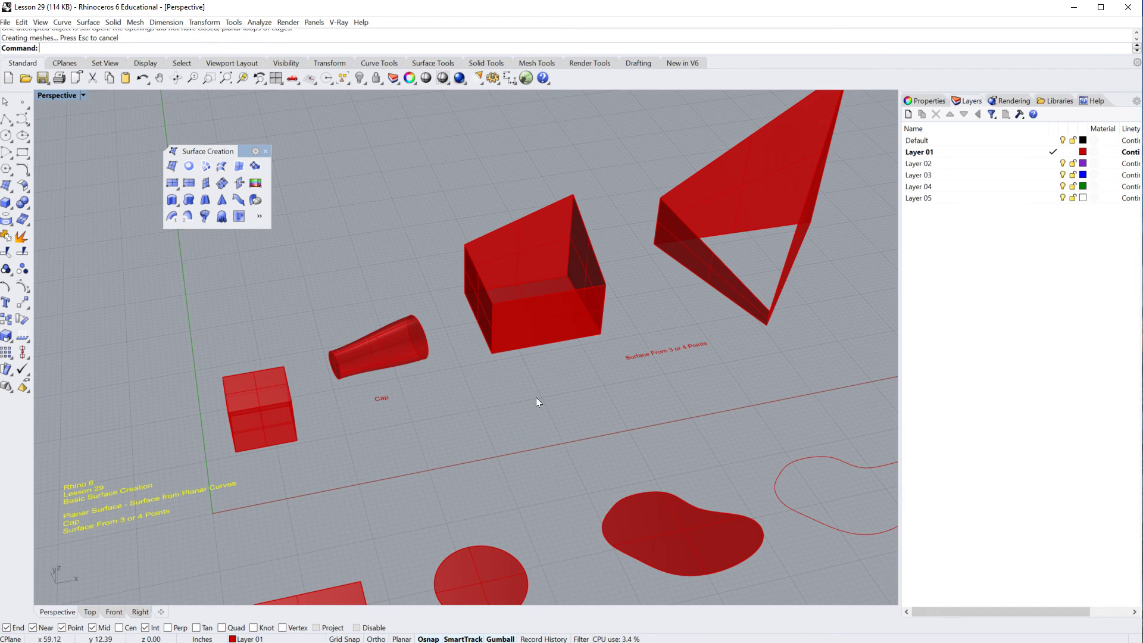
Step: Select and deselect the joined uneven-topped polysurface repeatedly to examine its open top and closed bottom
scroll(533, 358, up, 5)
click(545, 262)
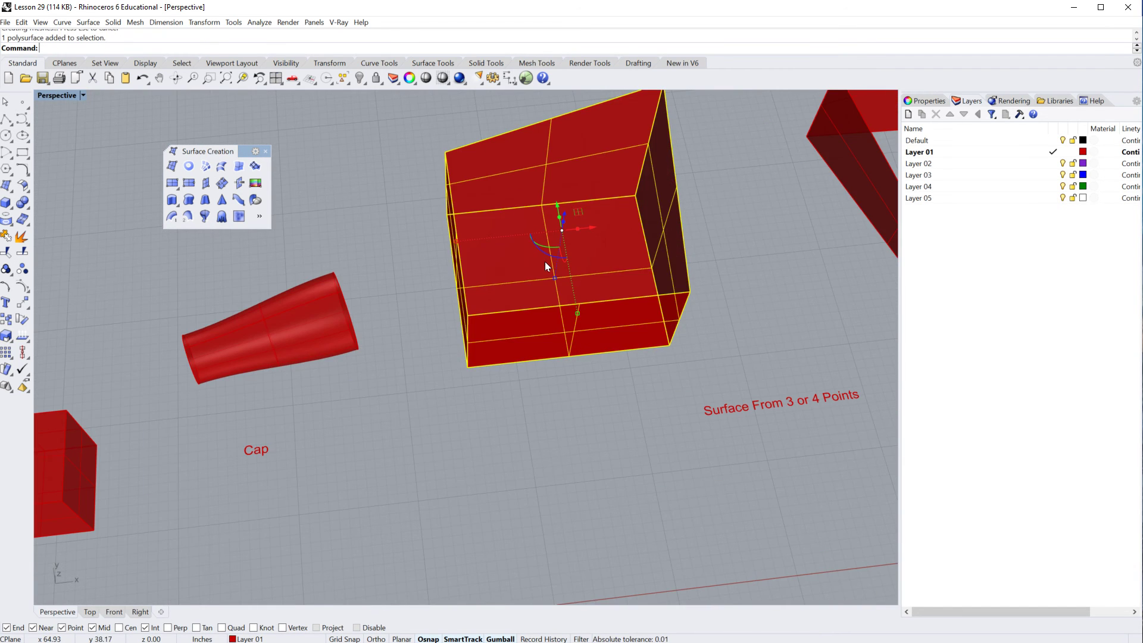
mouse_move(510, 453)
right_down()
mouse_move(500, 471)
mouse_move(523, 449)
right_up()
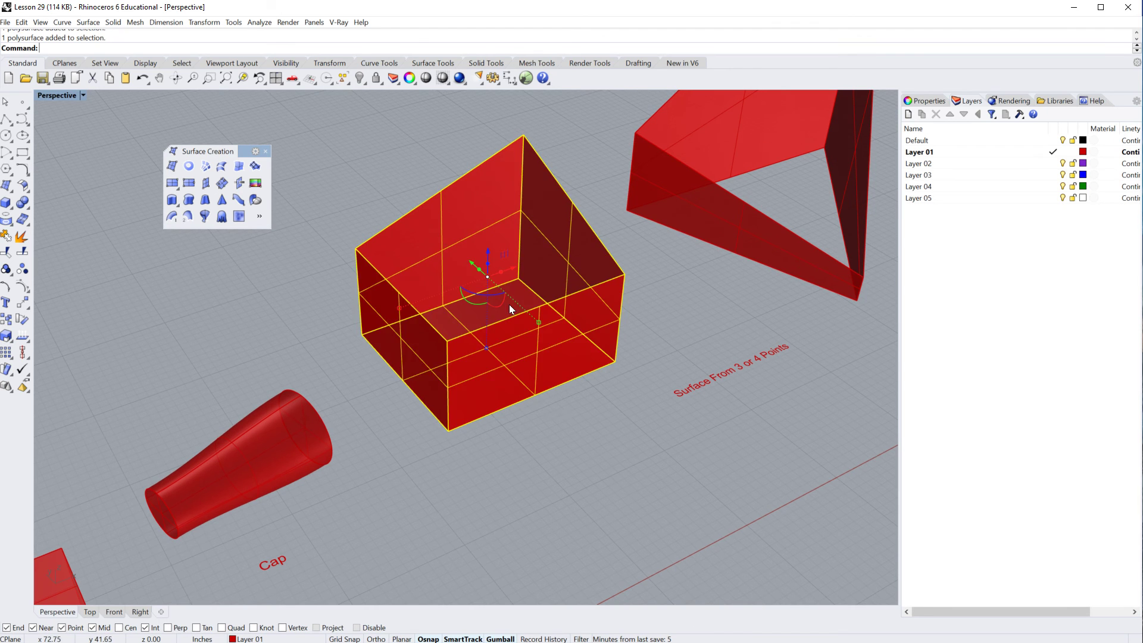
click(491, 444)
click(489, 312)
click(484, 416)
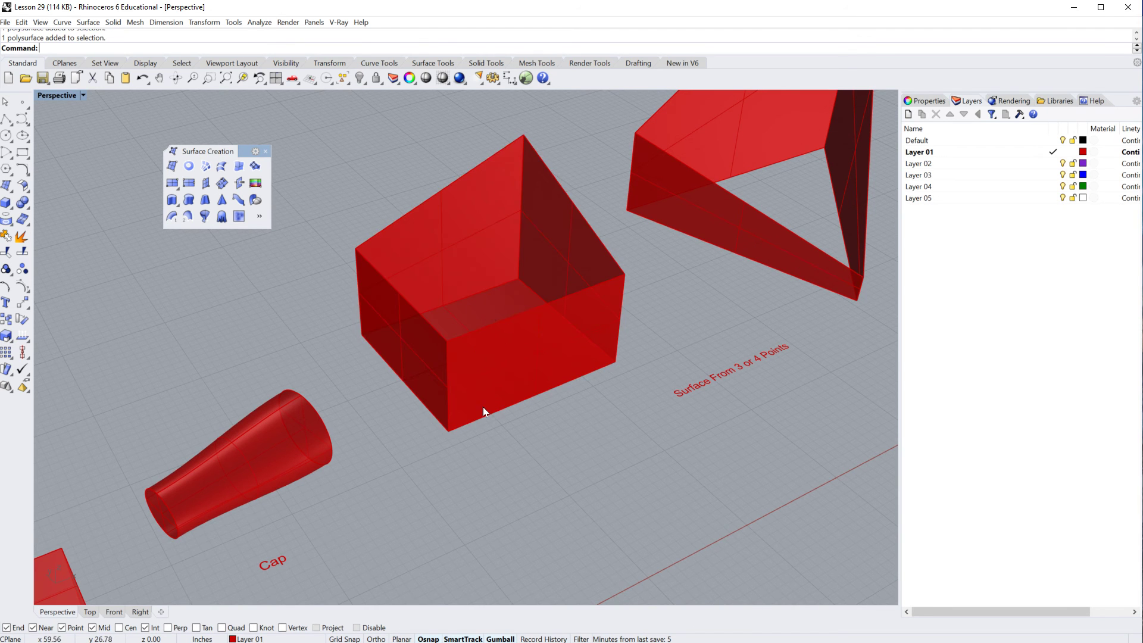
click(491, 313)
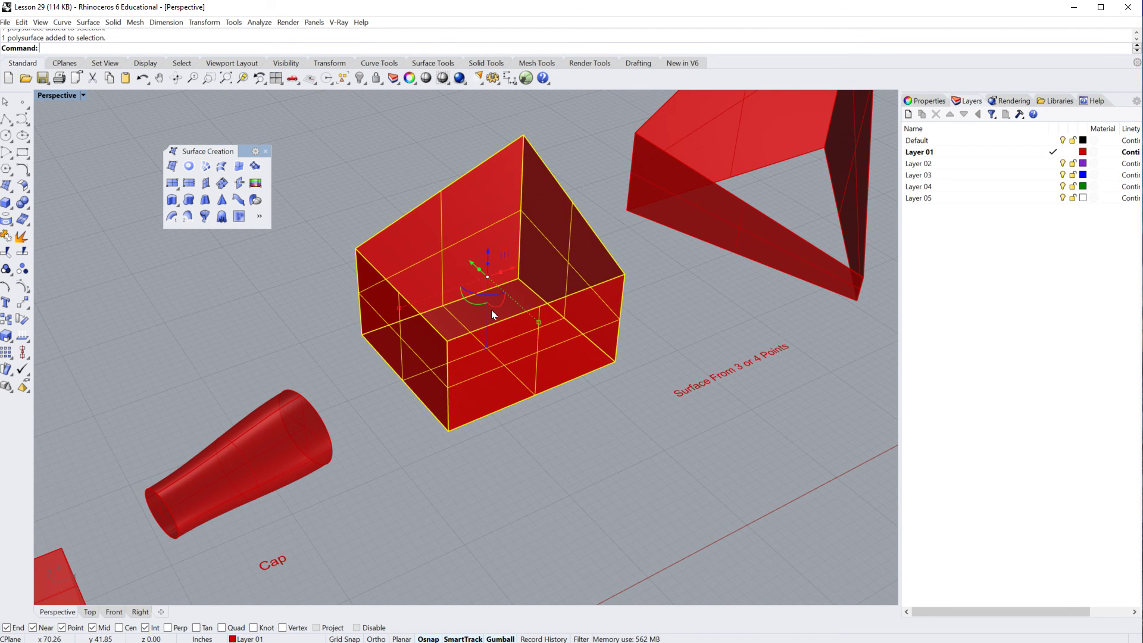
click(498, 448)
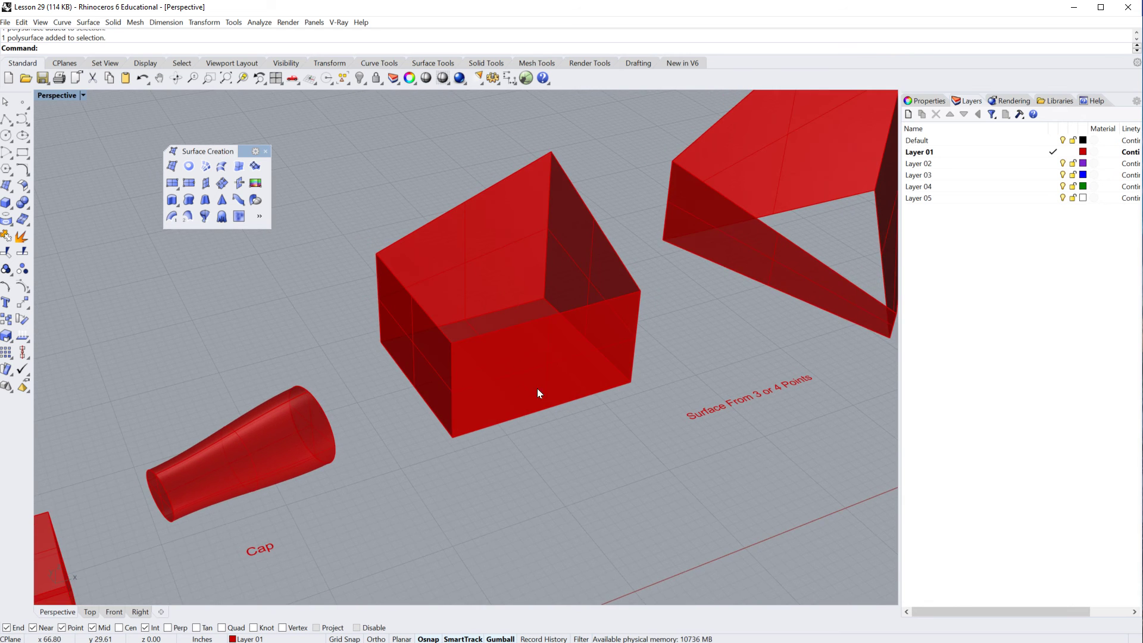
Step: Close the floating Surface Creation tool palette and look up the corner-point command among the surface commands
right_drag(537, 388, 555, 370)
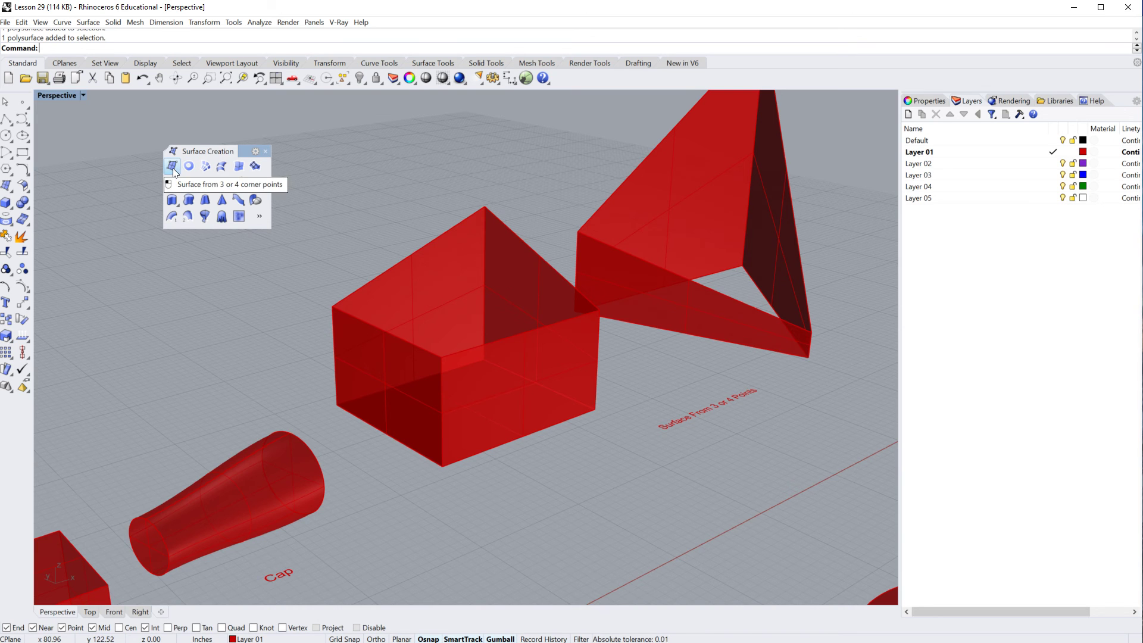
click(265, 151)
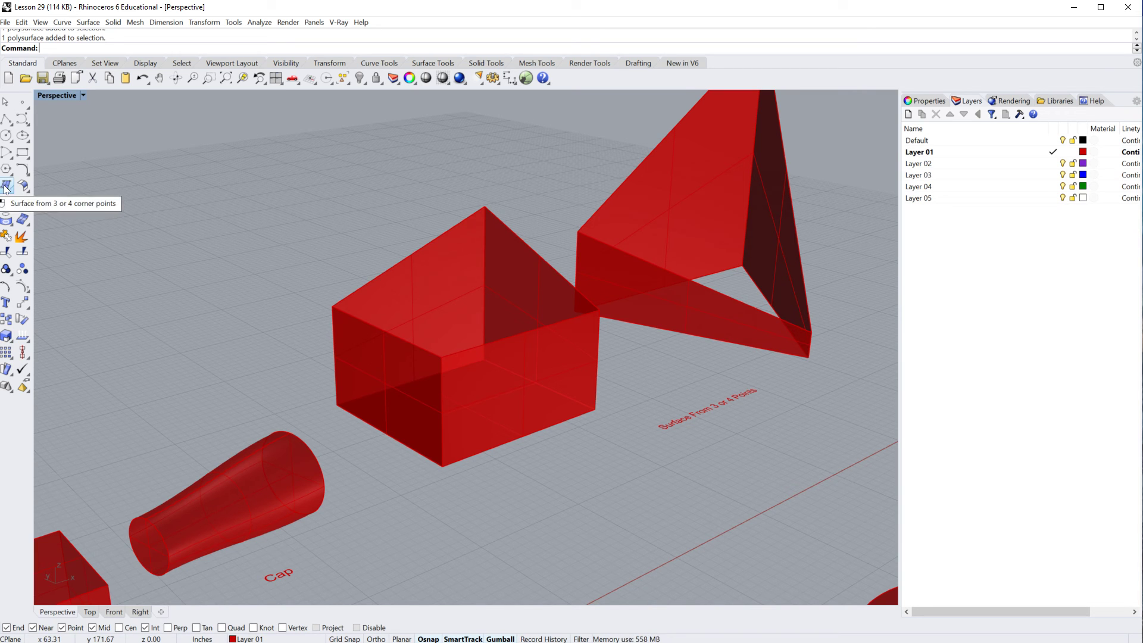
click(87, 23)
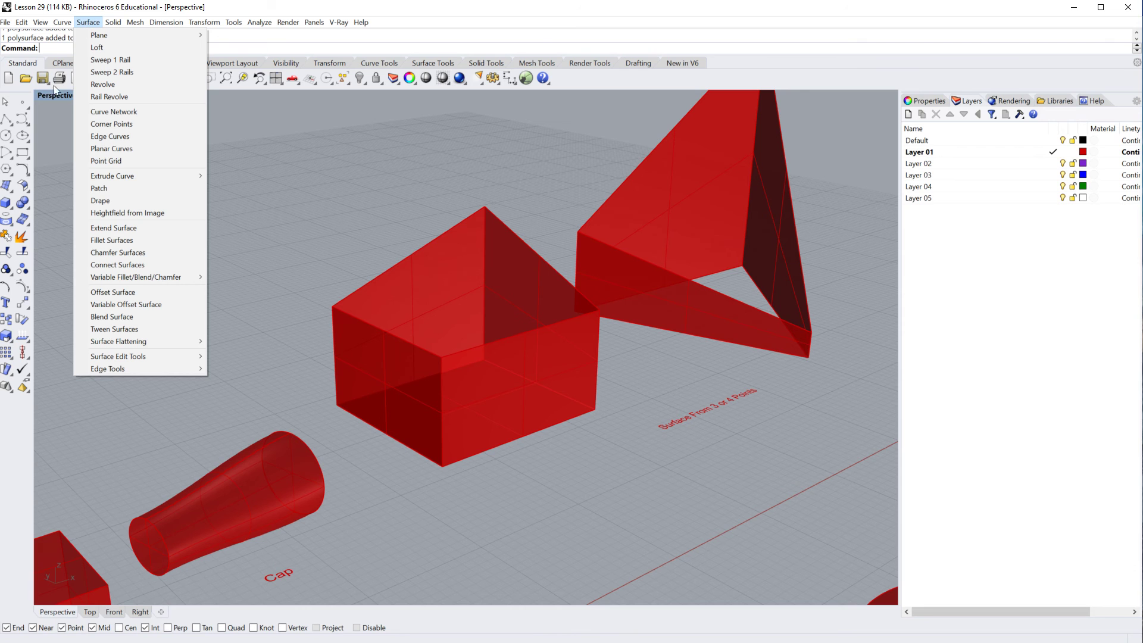
Step: Create a surface from four corner points across the open top of the uneven-topped shape and select it to check it
click(6, 186)
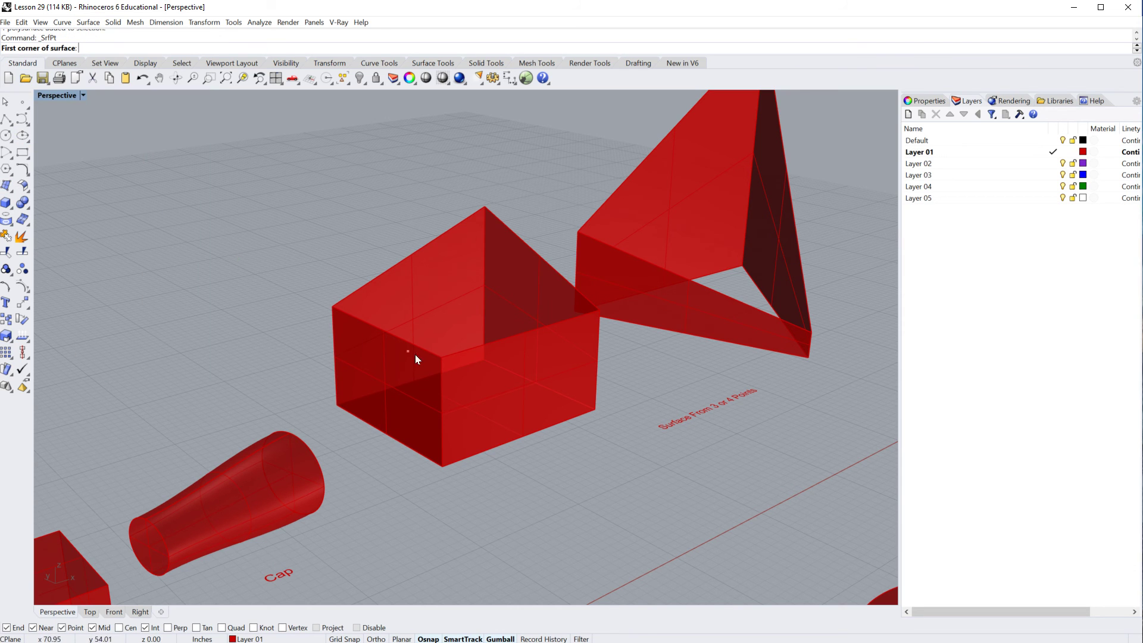
click(440, 358)
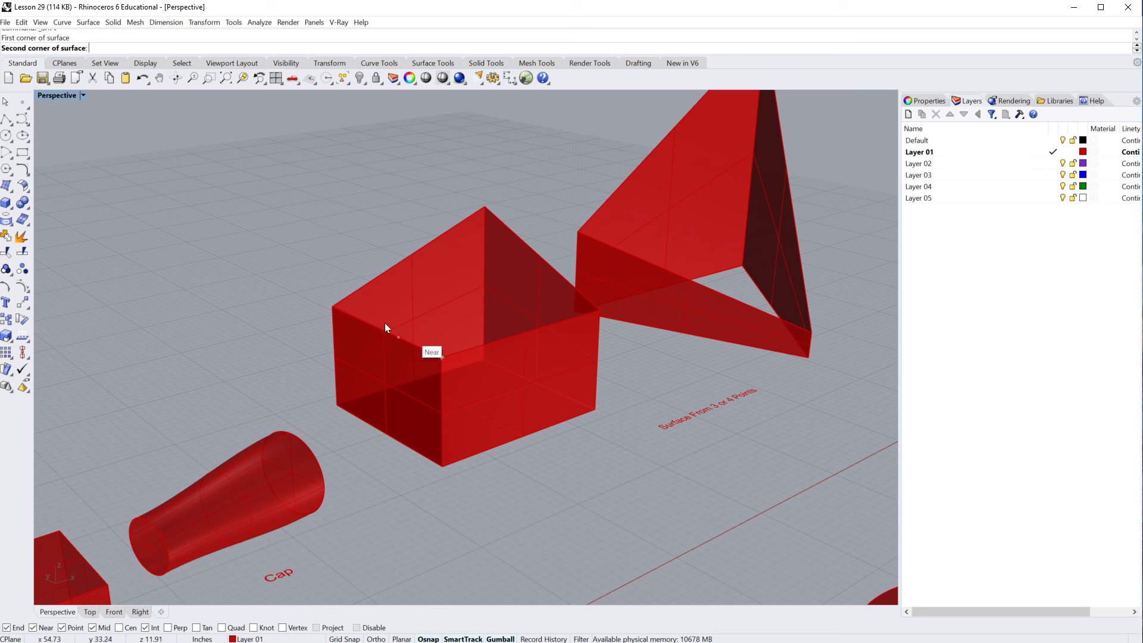
click(334, 306)
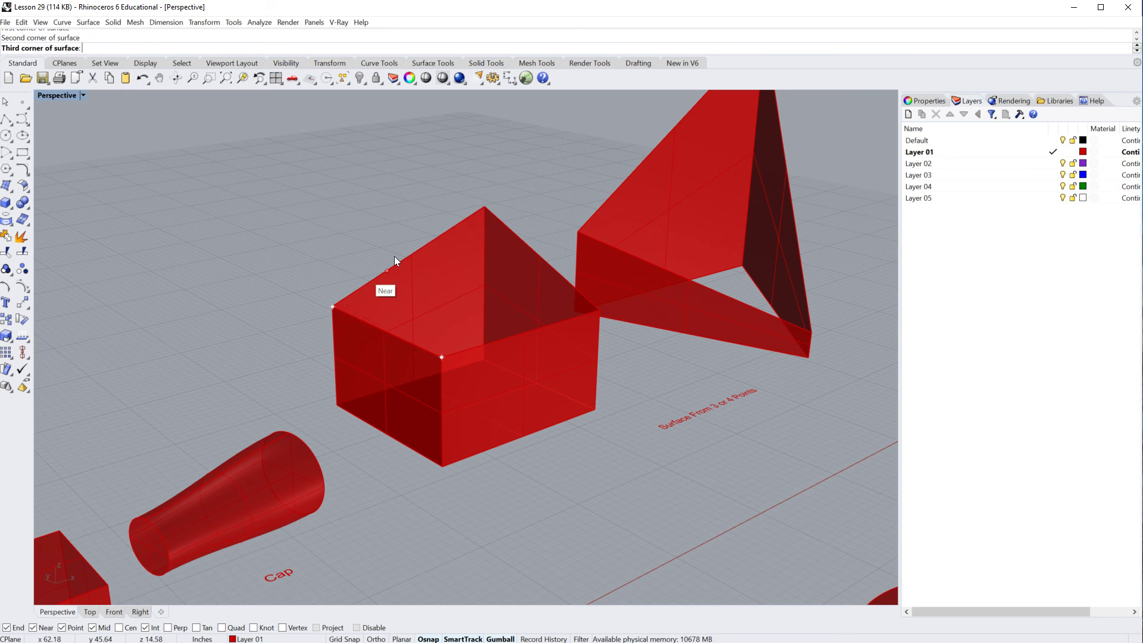
click(484, 206)
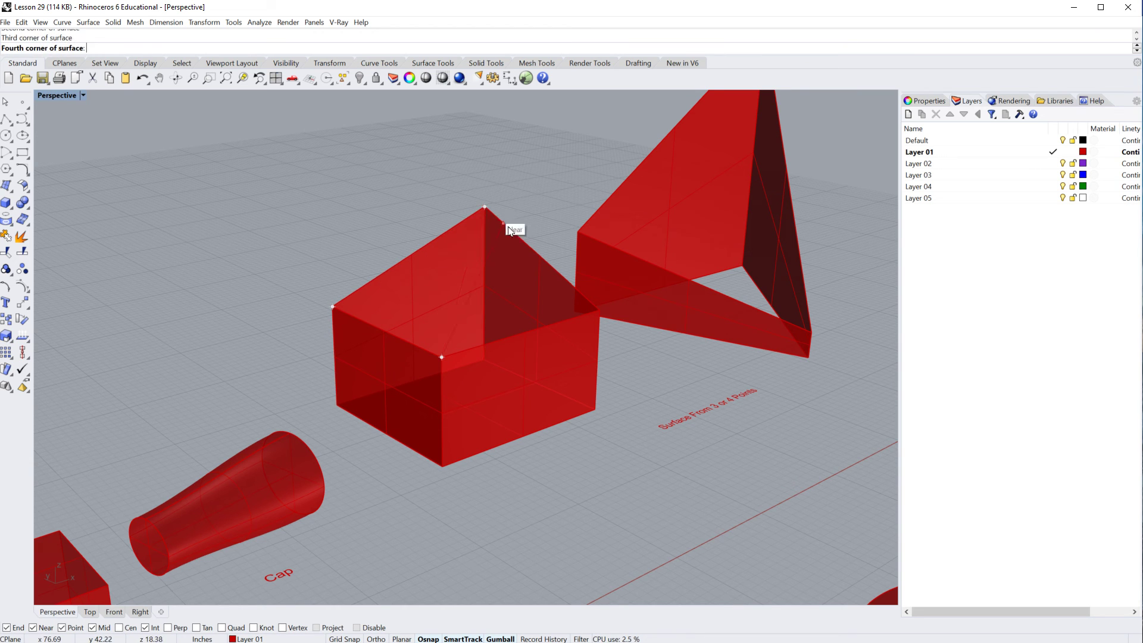
click(598, 310)
right_drag(597, 312, 641, 348)
click(632, 356)
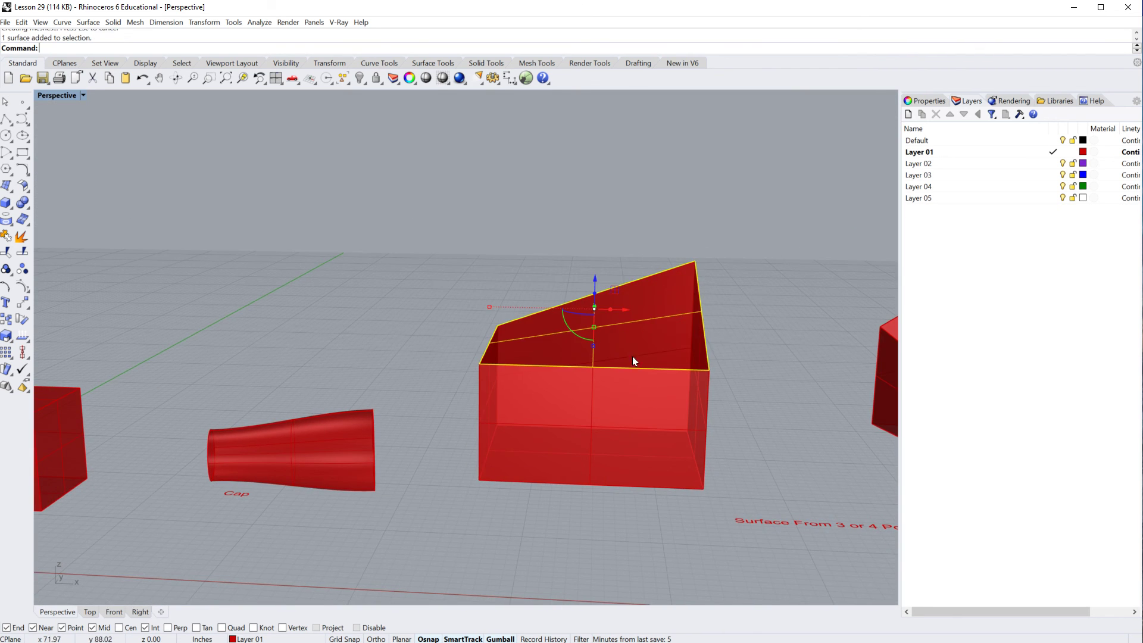
Step: Join the new four-corner top surface with the polysurface below it
click(623, 573)
drag(621, 547, 445, 250)
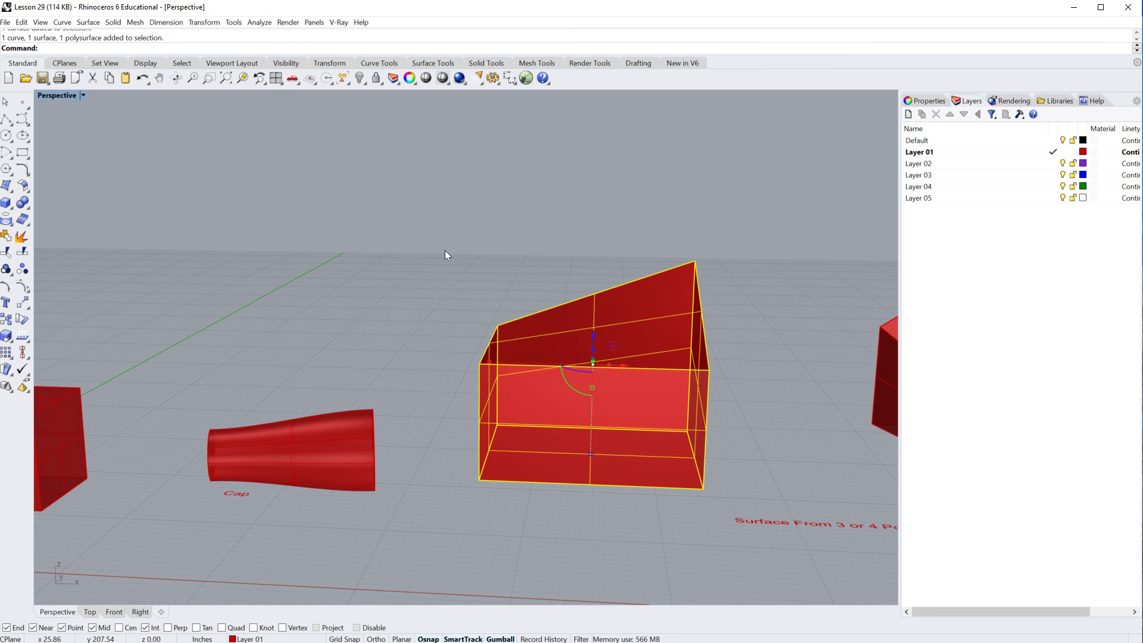
click(7, 236)
click(338, 314)
scroll(340, 316, down, 4)
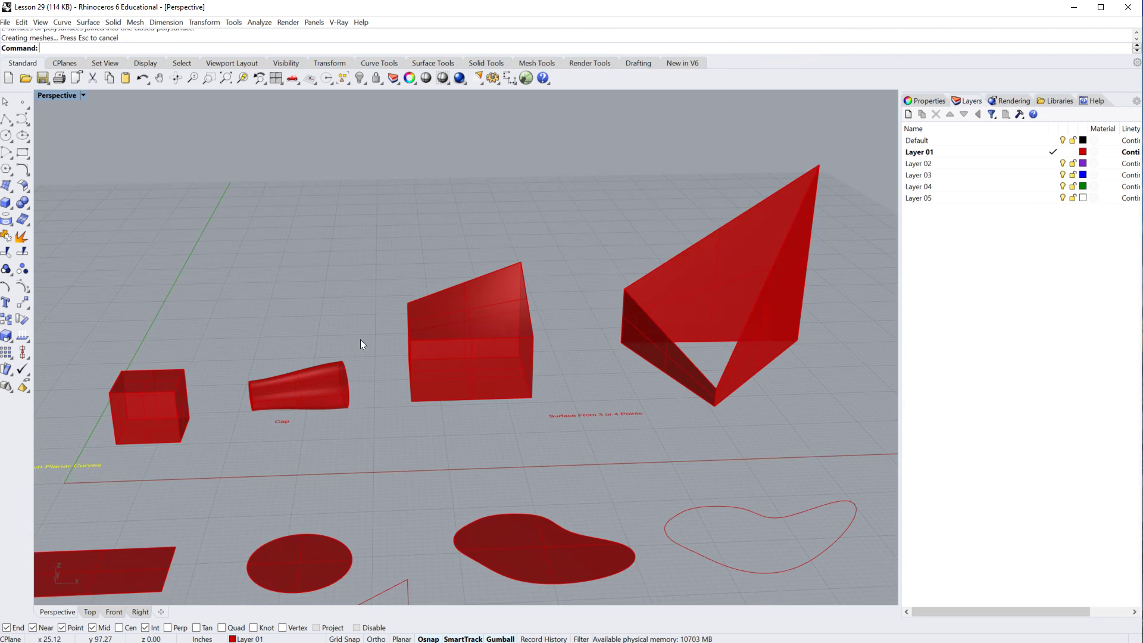
Step: Select walls of the tall triangular shape individually to check whether they are separate surfaces
right_drag(361, 344, 685, 323)
click(762, 325)
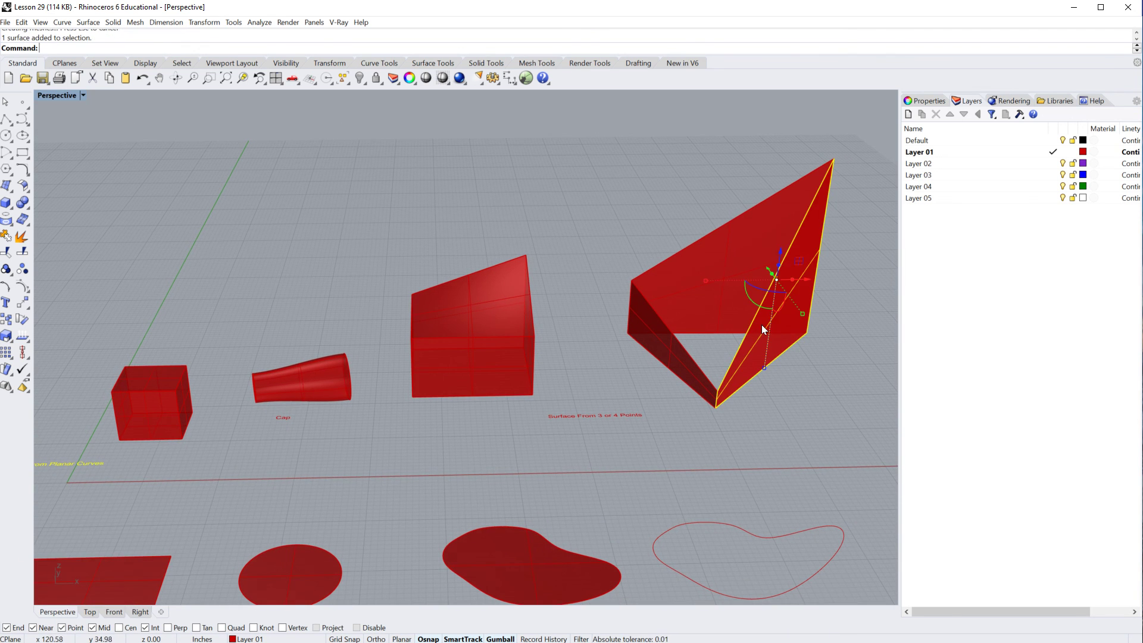
click(669, 351)
click(777, 423)
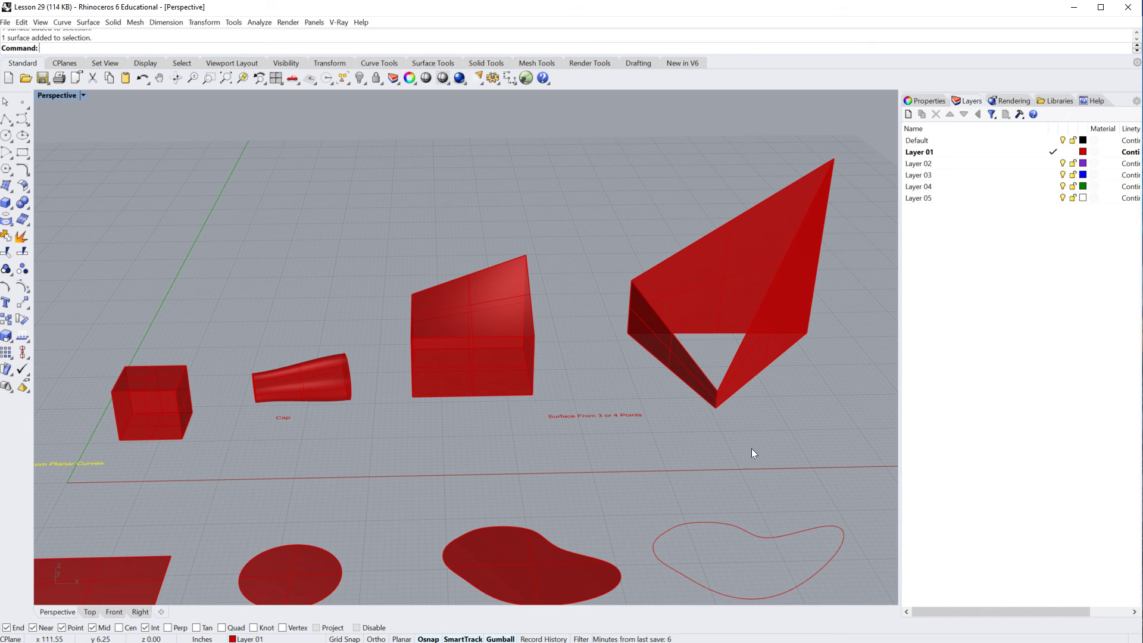
Step: Join the three walls of the tall triangular shape into one polysurface
right_drag(752, 453, 758, 429)
drag(822, 421, 675, 312)
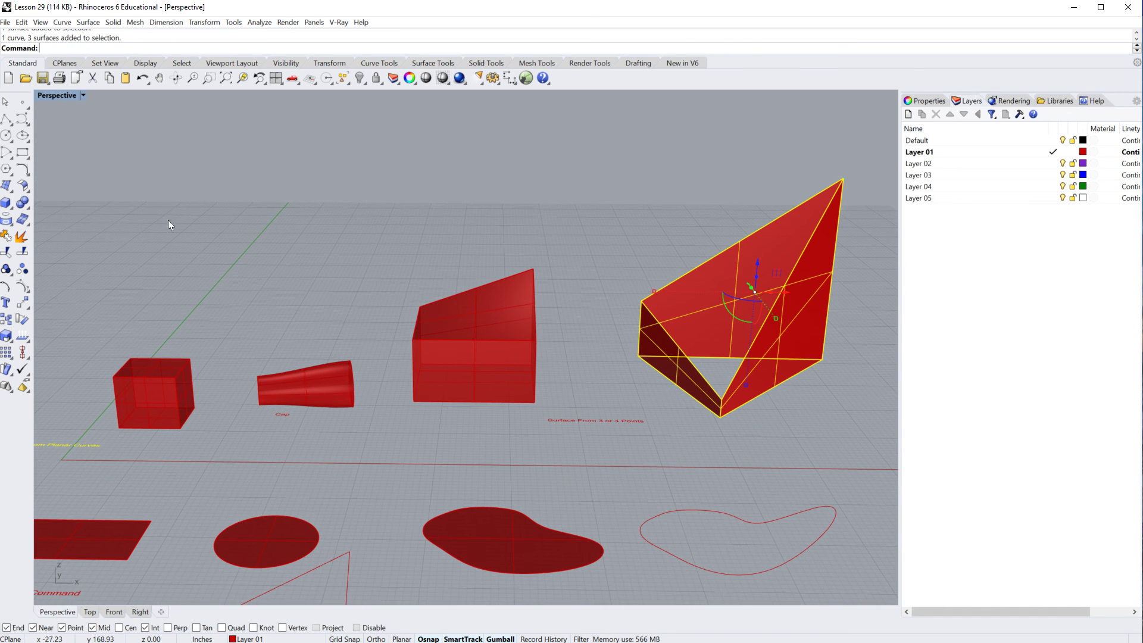
click(6, 235)
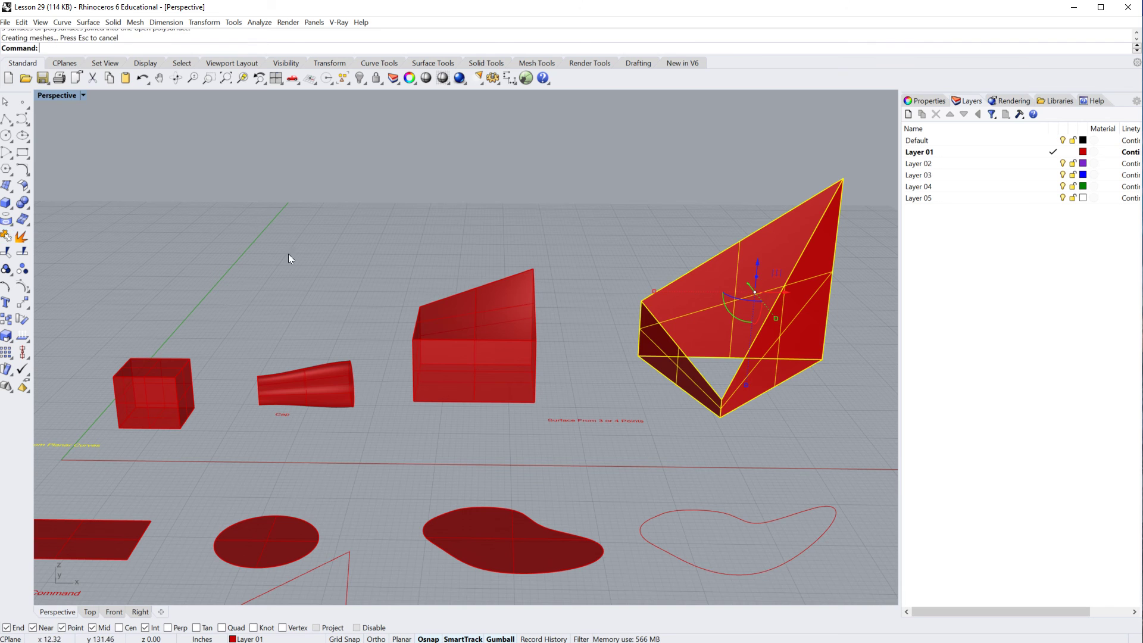
click(608, 213)
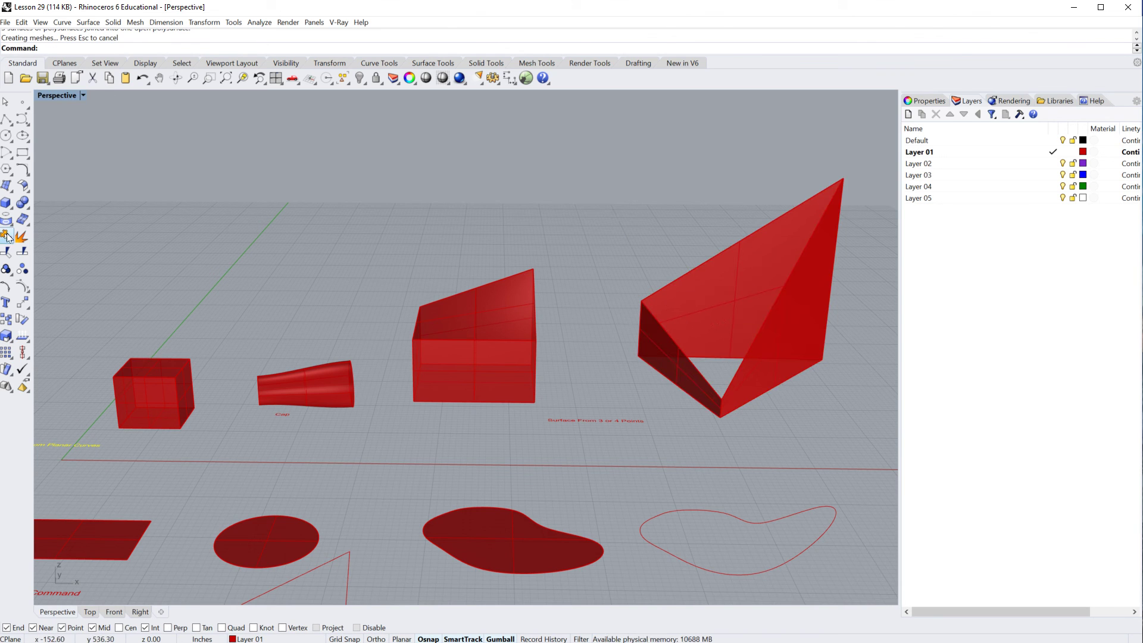
Step: Cap the joined triangular polysurface and inspect its closed openings from several angles
click(710, 305)
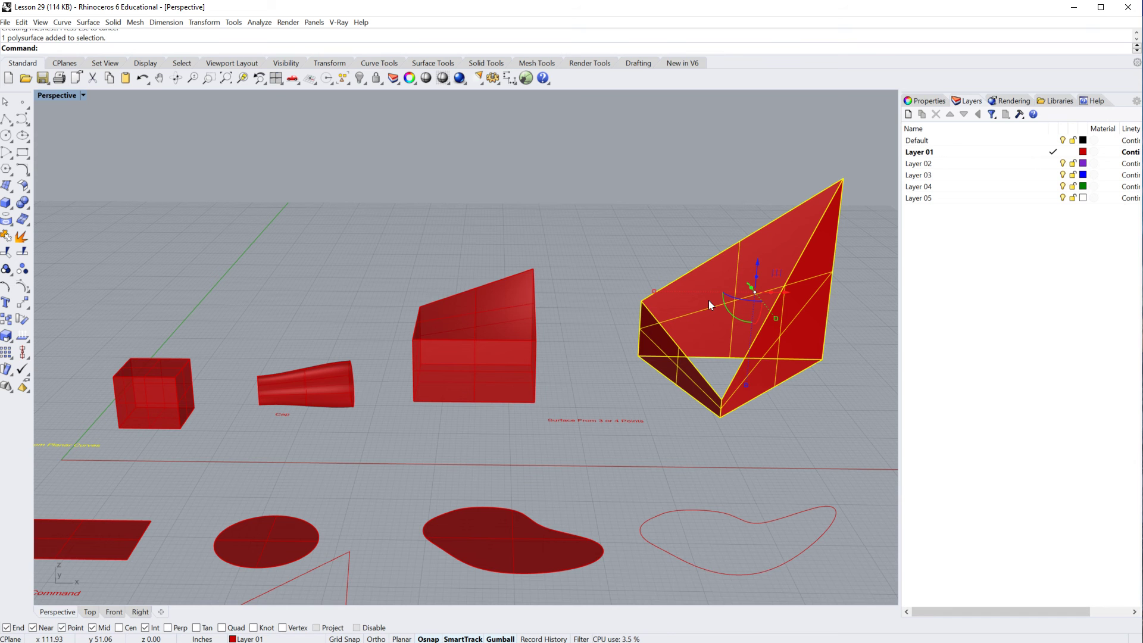
text(Cap)
key(Return)
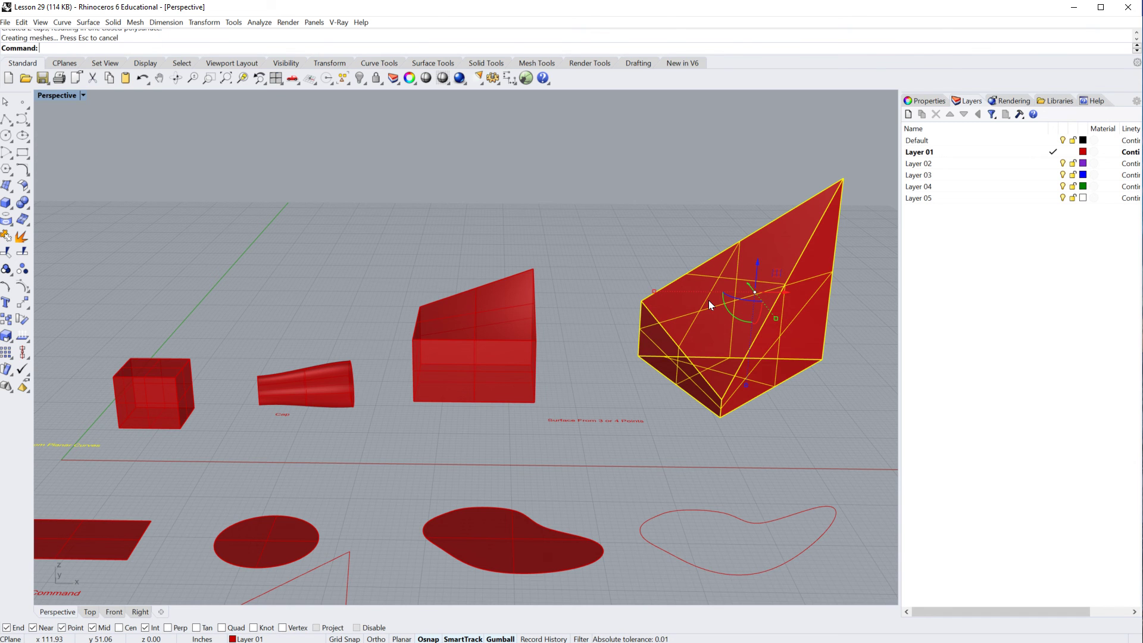
mouse_move(798, 427)
right_down()
mouse_move(756, 401)
mouse_move(804, 421)
mouse_move(792, 411)
right_up()
mouse_move(714, 351)
right_down()
mouse_move(598, 342)
mouse_move(607, 365)
mouse_move(699, 370)
mouse_move(728, 347)
right_up()
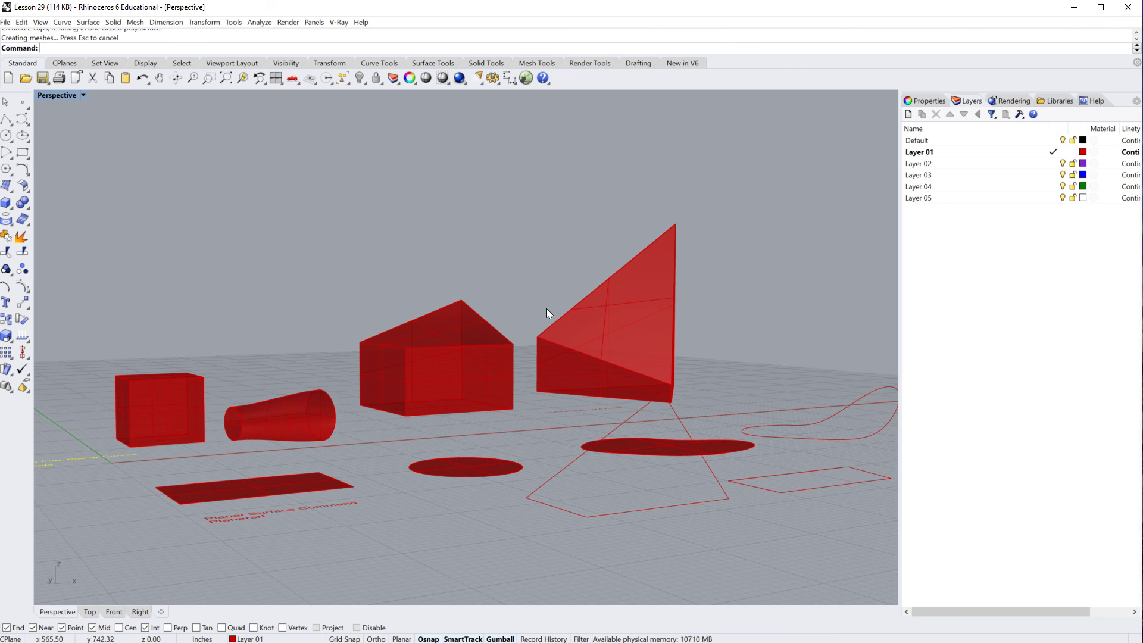
right_drag(753, 340, 716, 317)
Step: Explode the capped triangular polysurface and delete its sloped top surface
scroll(716, 317, up, 5)
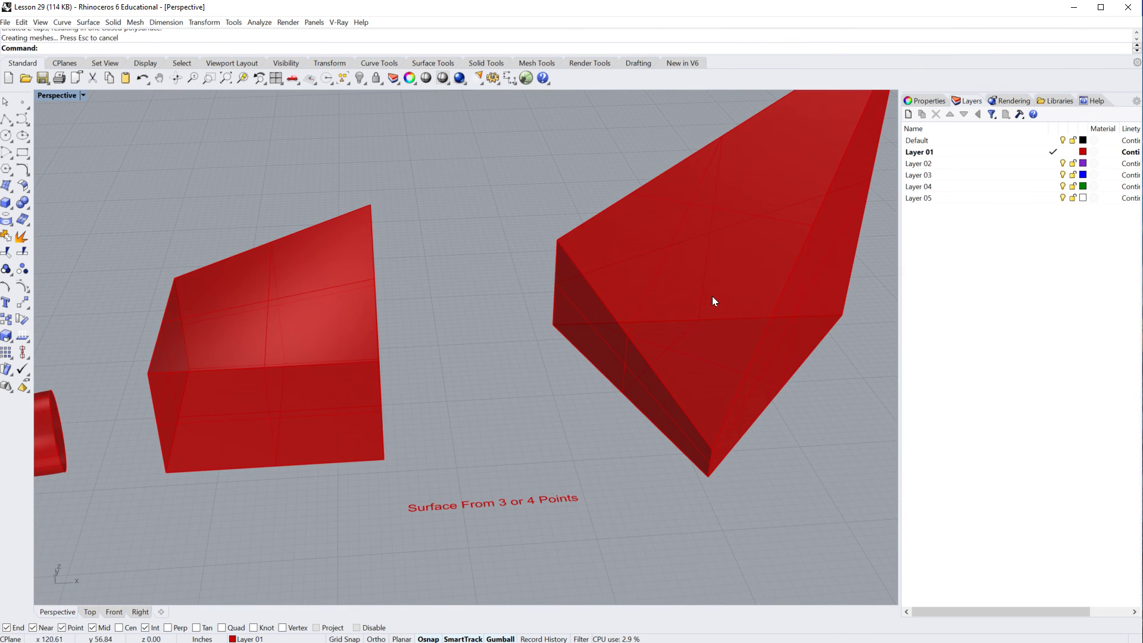
click(712, 292)
click(6, 237)
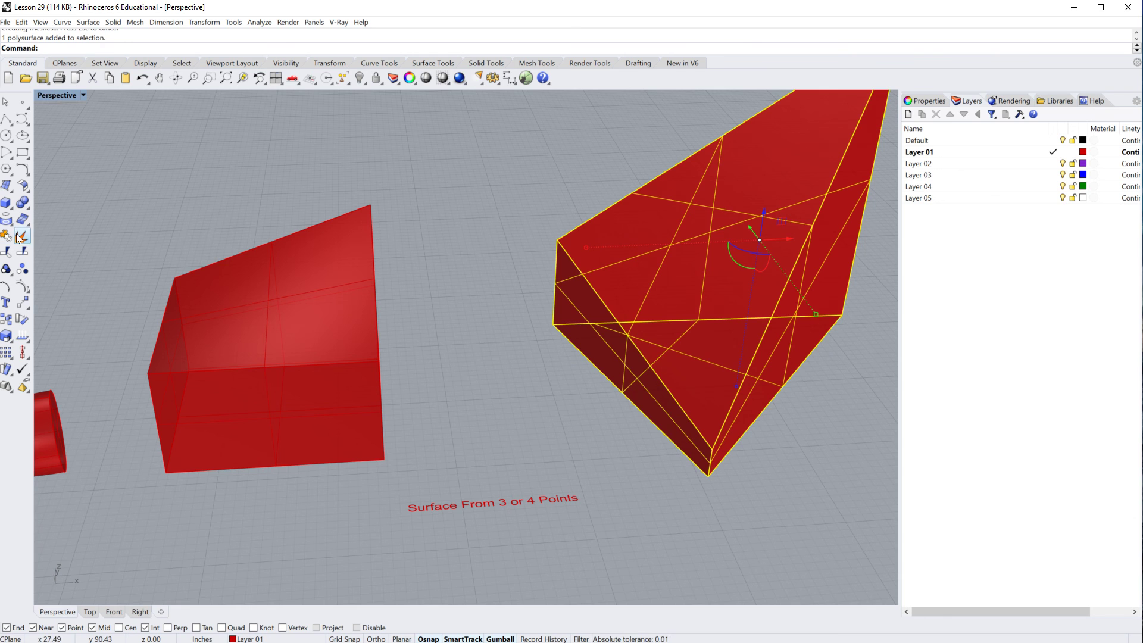
click(757, 213)
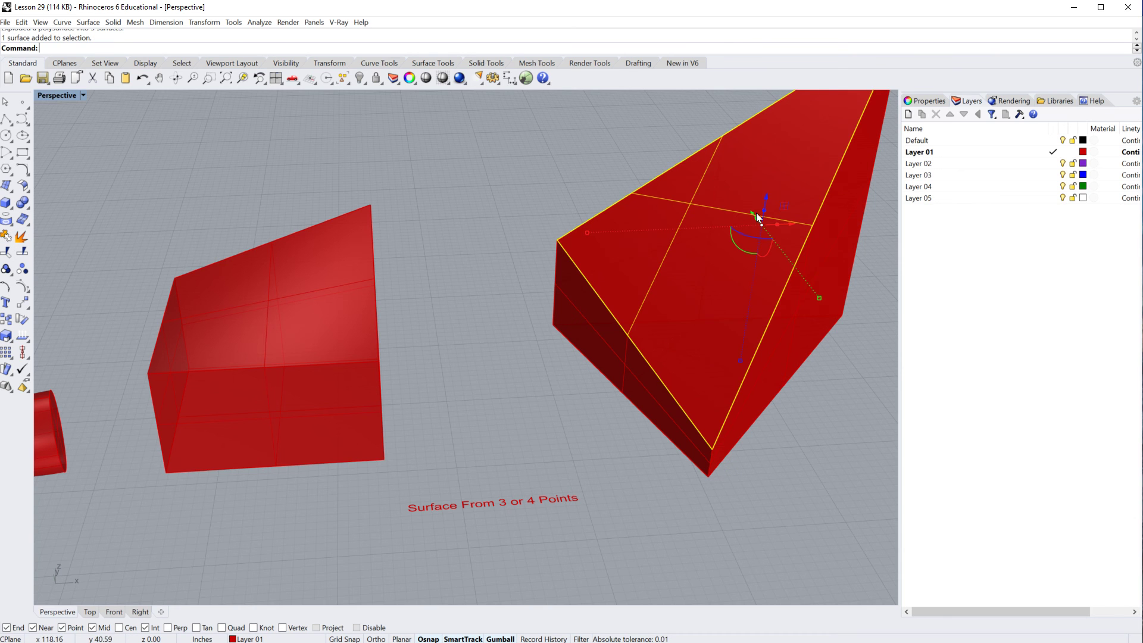
key(Delete)
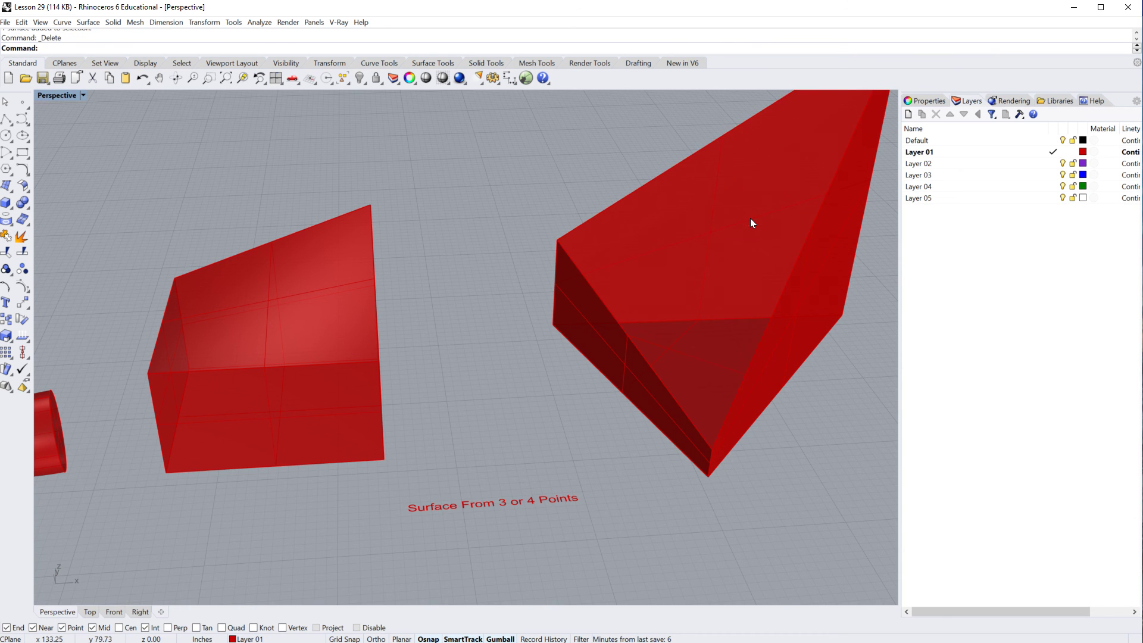
Step: Create a four-corner surface from the triangular shape's three top corners to the nearest upper corner of the neighbouring uneven-topped shape
right_drag(594, 327, 623, 301)
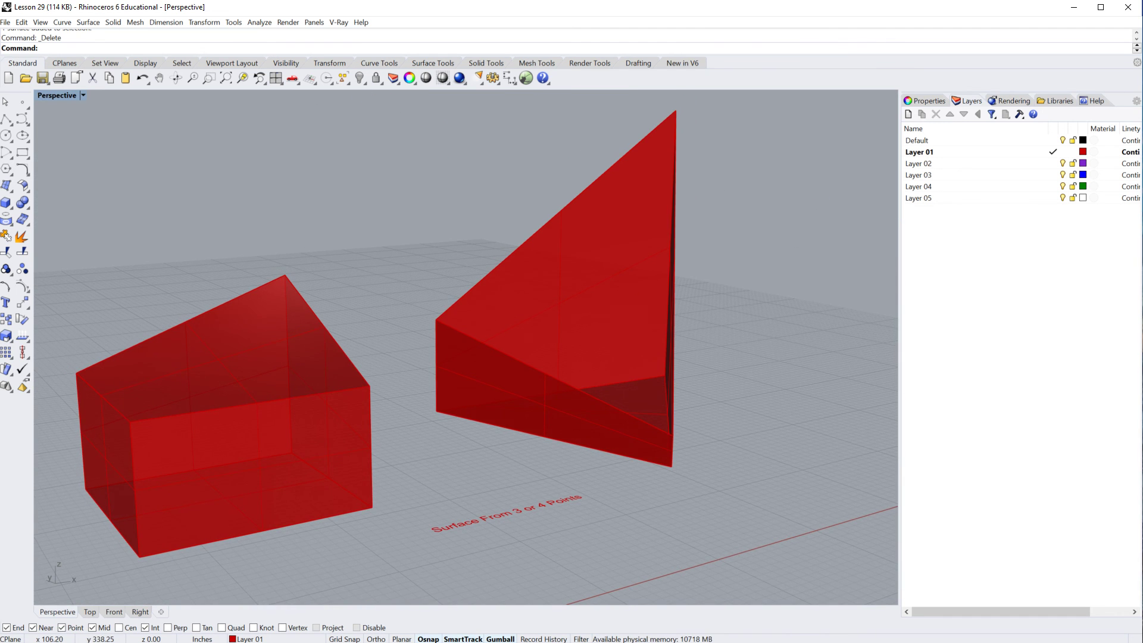
click(6, 187)
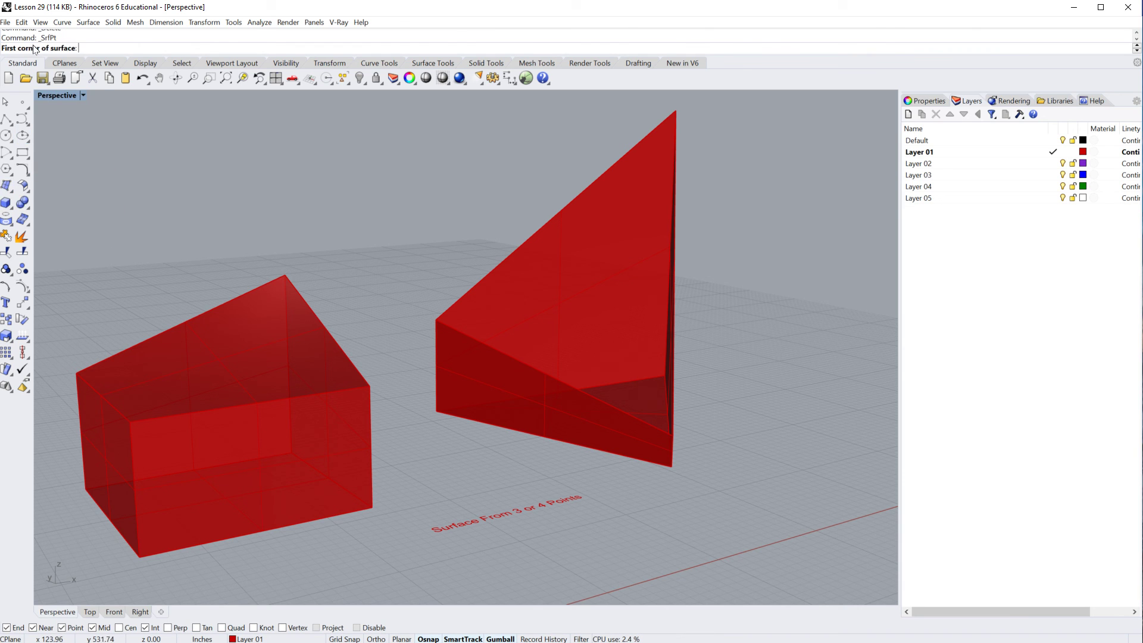
click(435, 320)
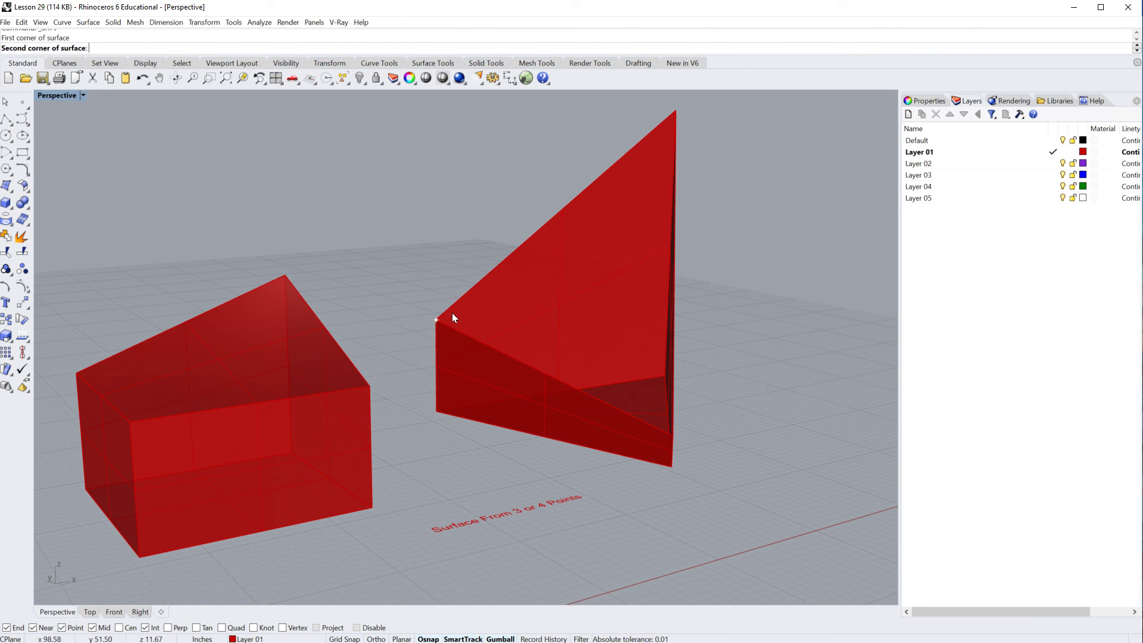
click(677, 110)
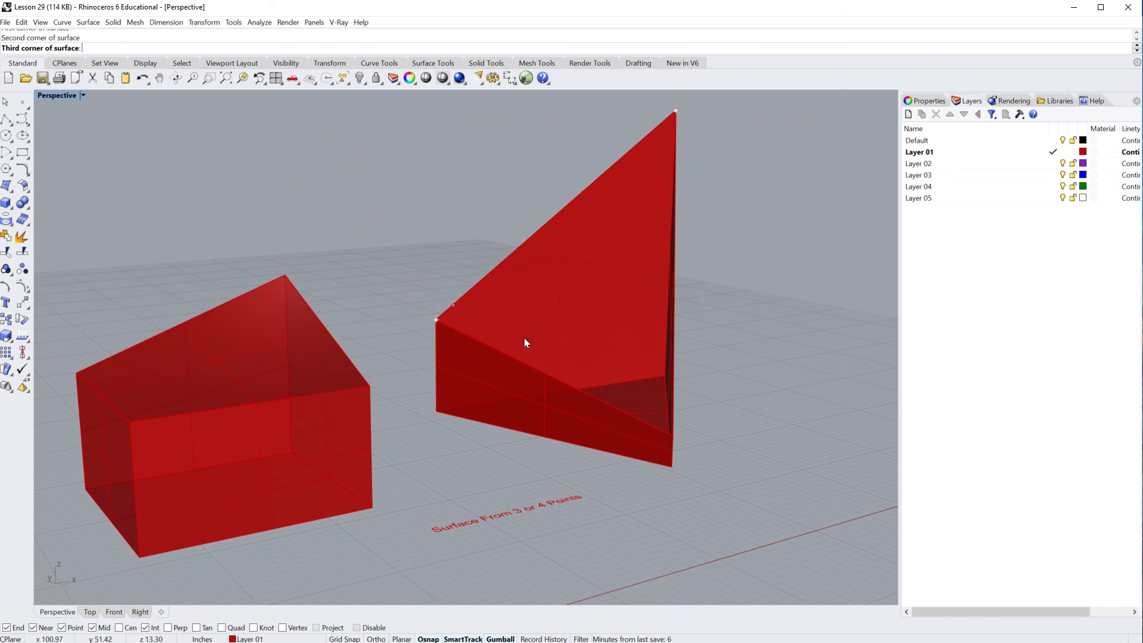
click(675, 437)
right_drag(724, 501, 798, 516)
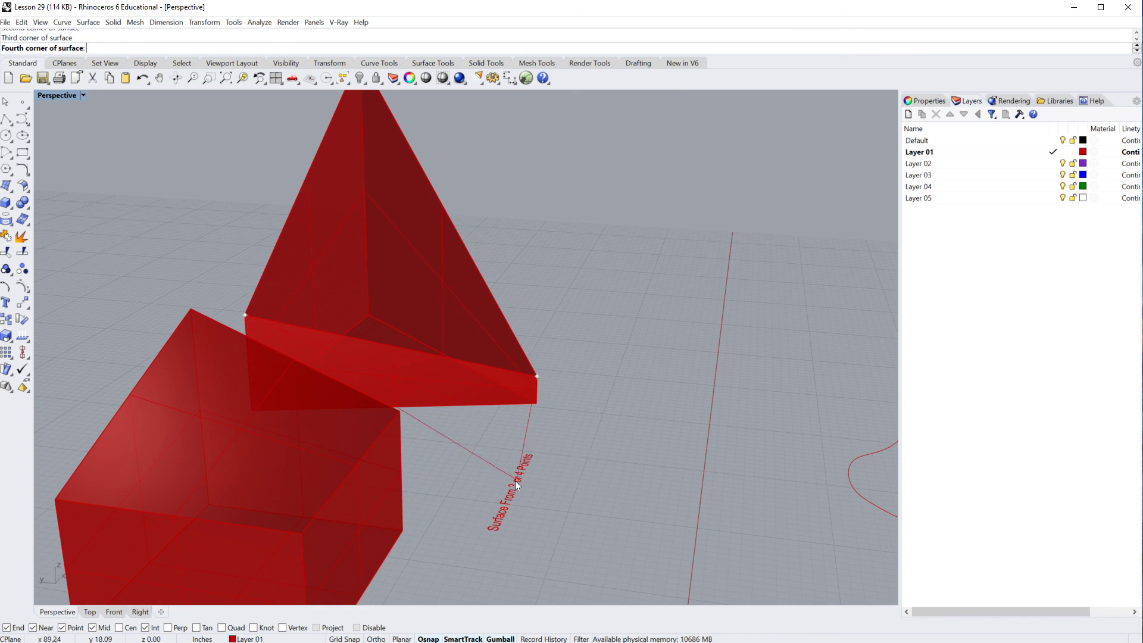
click(405, 414)
right_drag(630, 445, 535, 484)
Step: Delete the four-corner surface that spans between the triangular shape and the uneven-topped shape
click(555, 341)
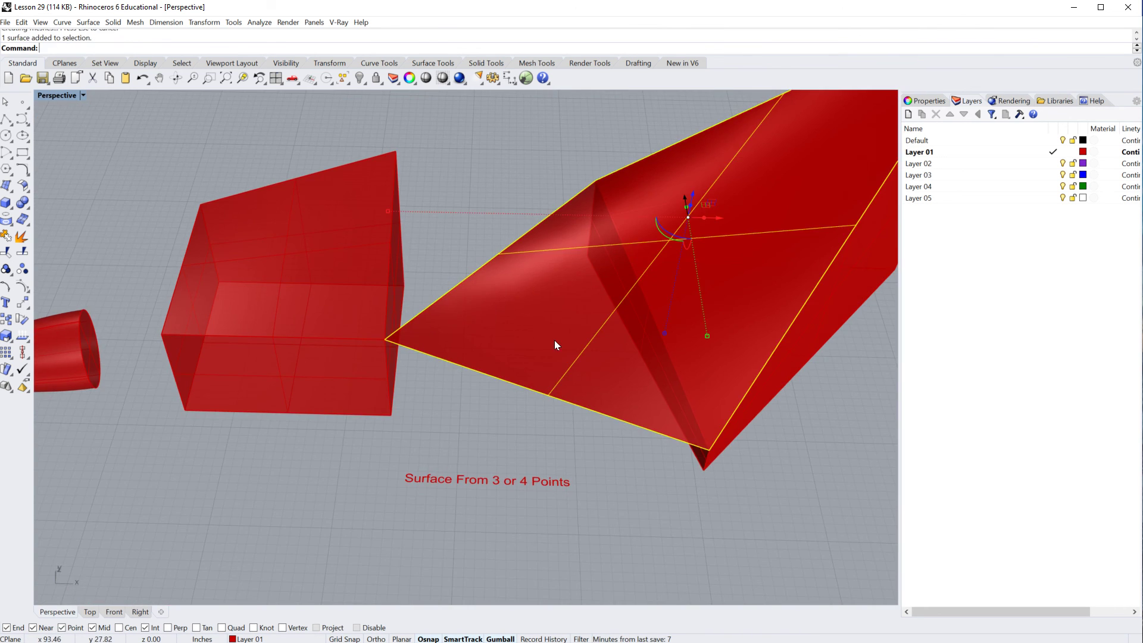
key(Delete)
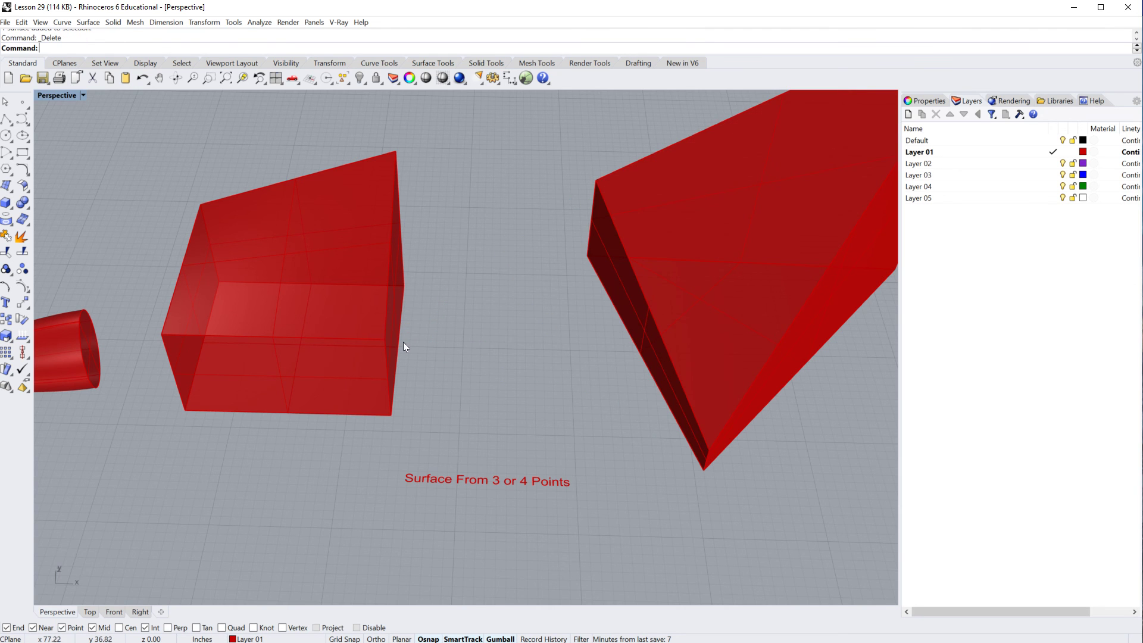
right_drag(404, 343, 291, 356)
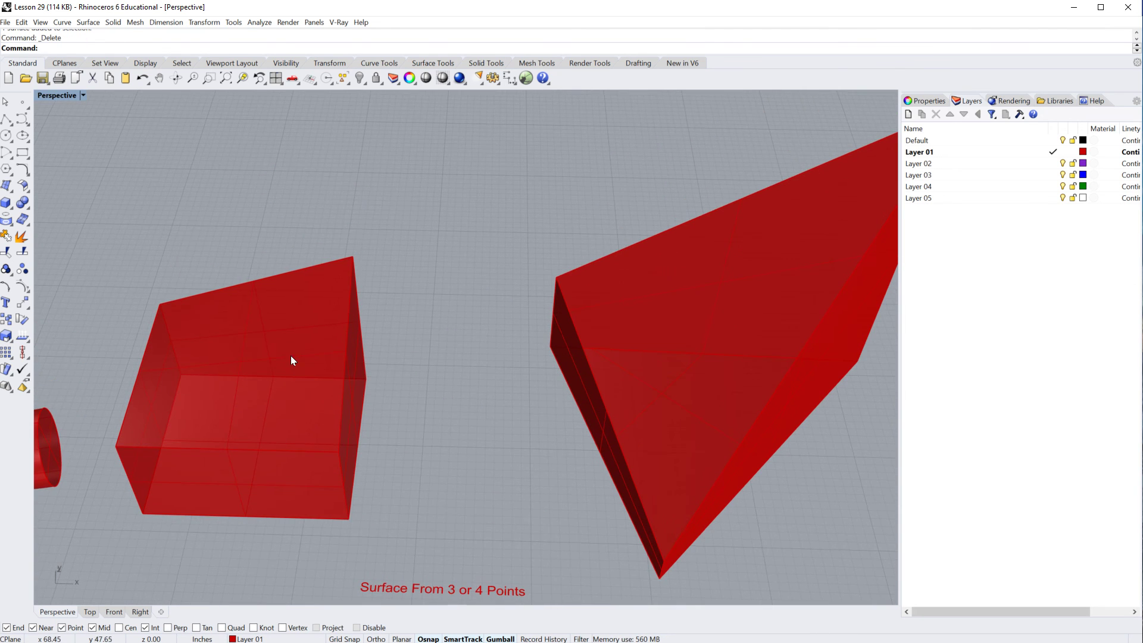
Step: Close the open top of the triangular shape with a three-corner surface through its three upper corners
click(7, 186)
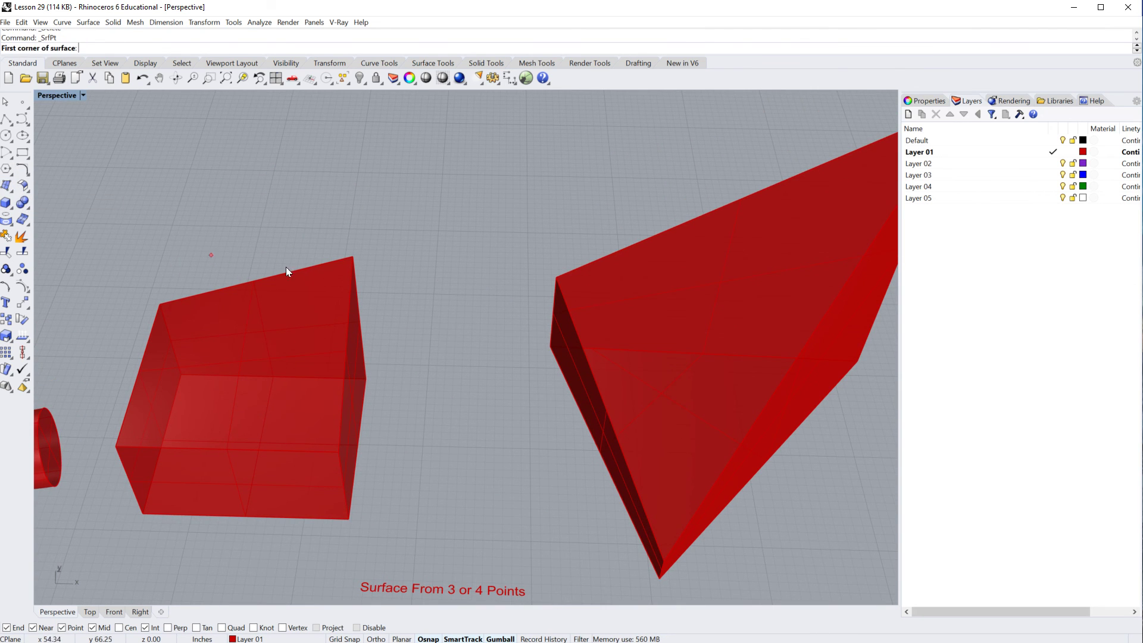
click(558, 277)
click(664, 560)
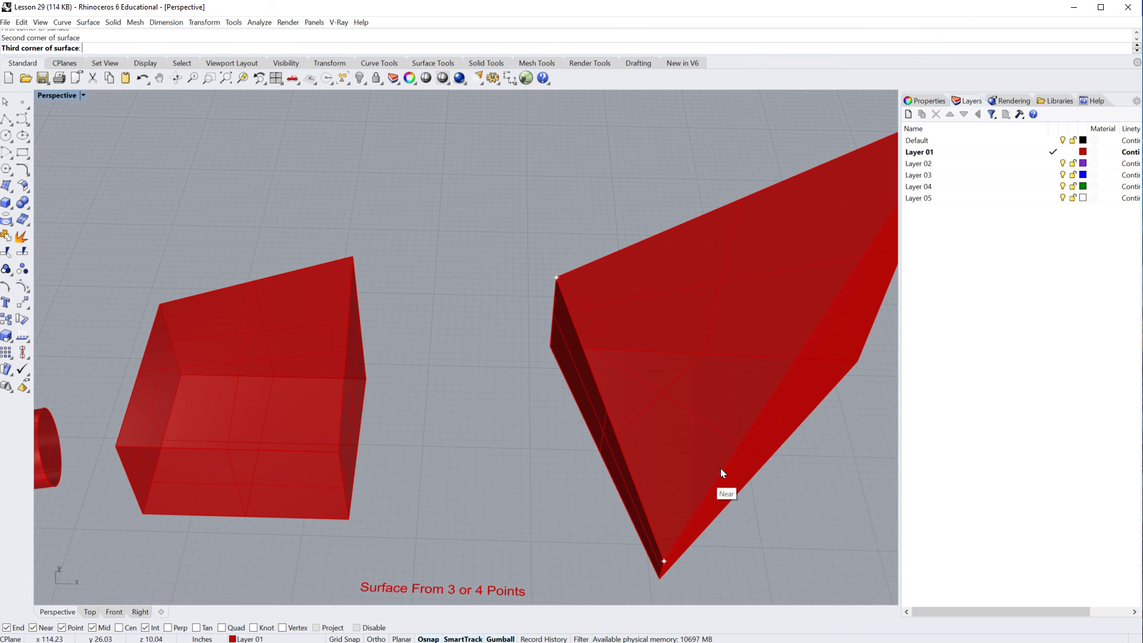
shift+right_drag(763, 417, 515, 517)
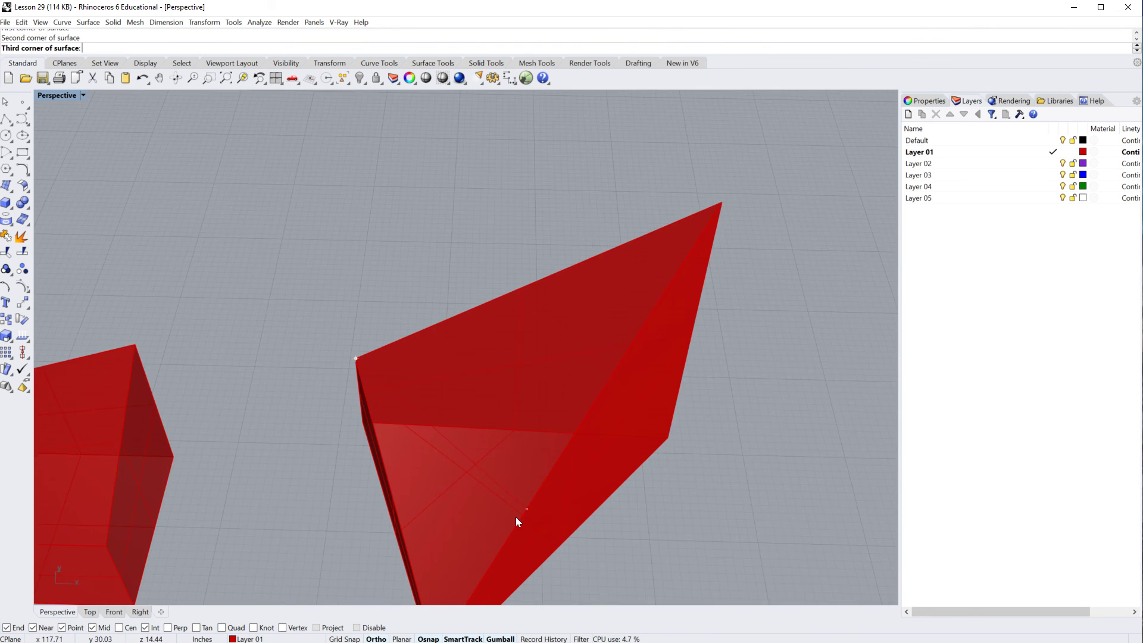
click(719, 206)
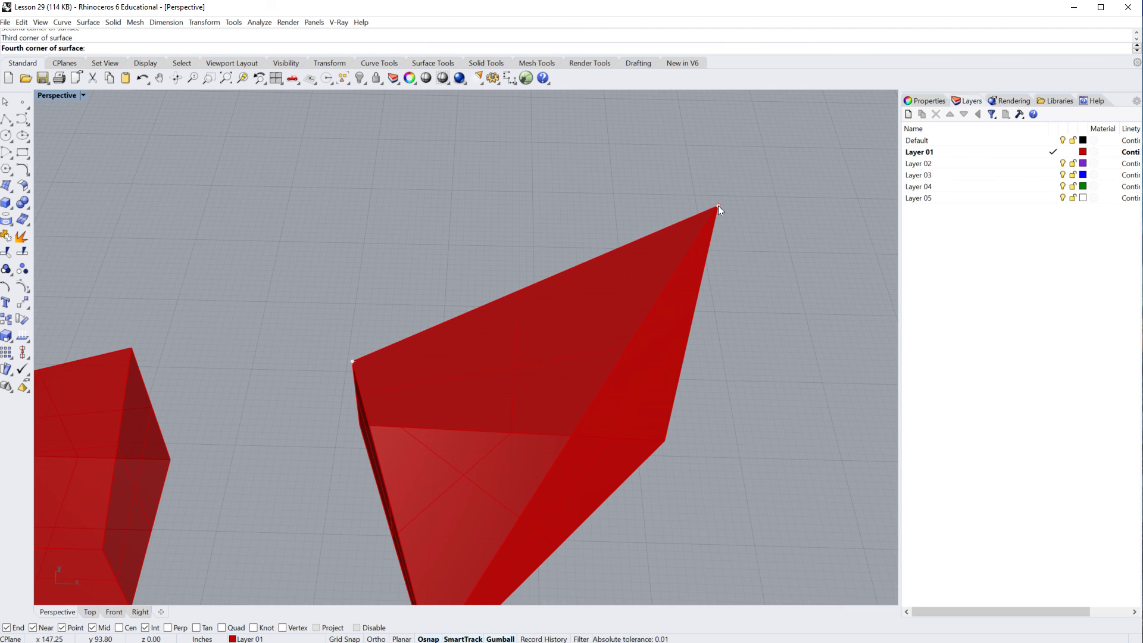
key(Return)
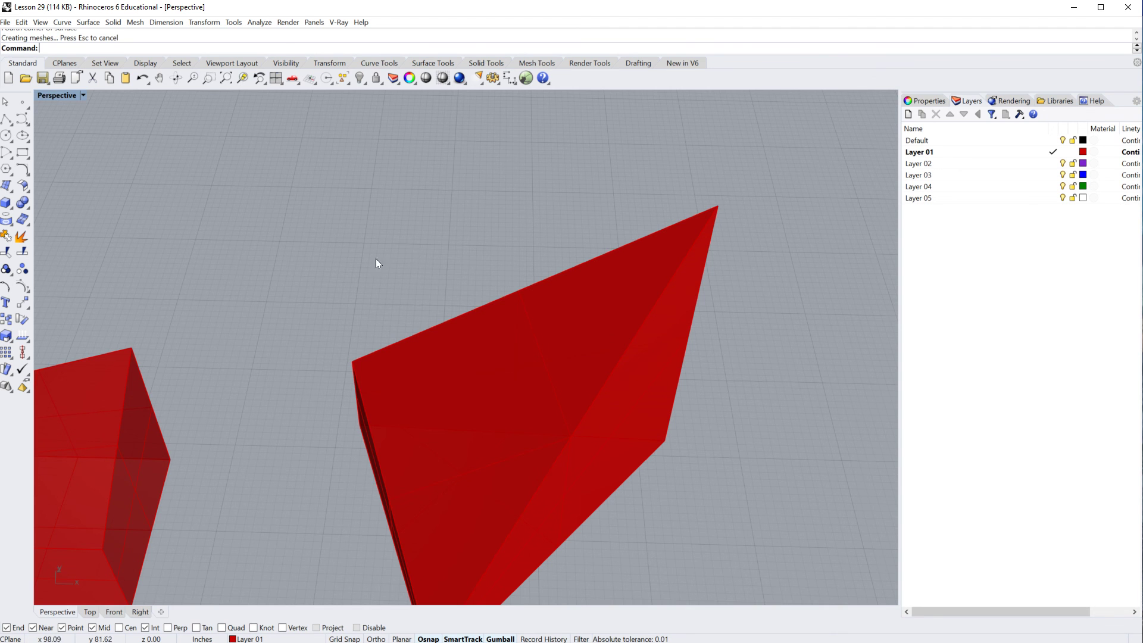
Step: Inspect the triangular shape's new top surface and side faces from several angles, including alongside the neighbouring shapes
right_drag(376, 258, 545, 464)
click(531, 466)
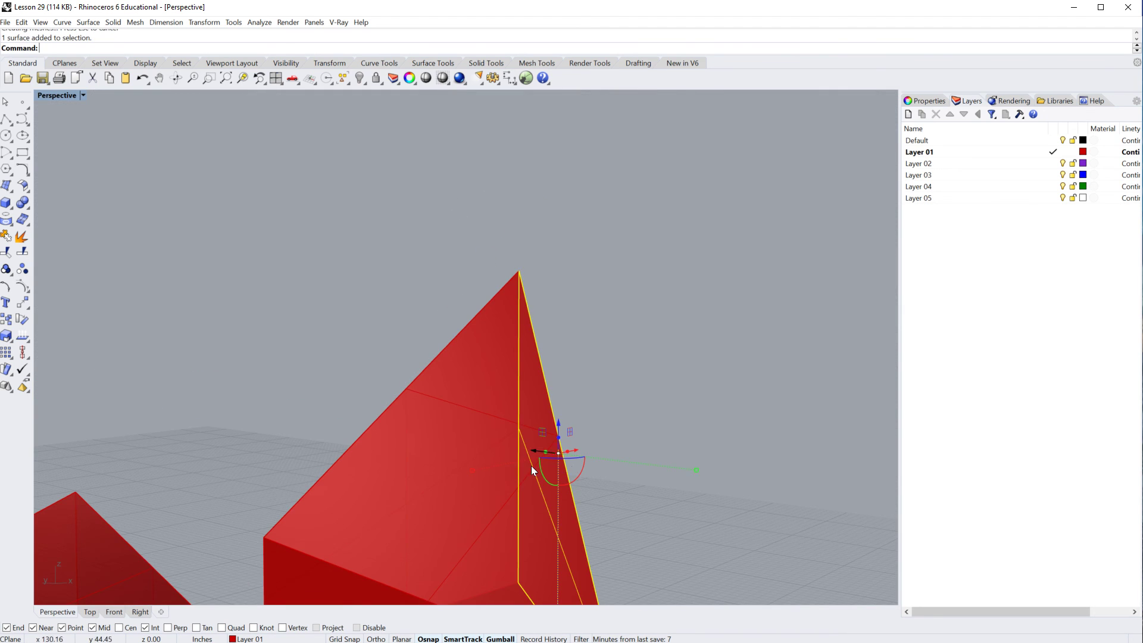
click(459, 464)
click(692, 457)
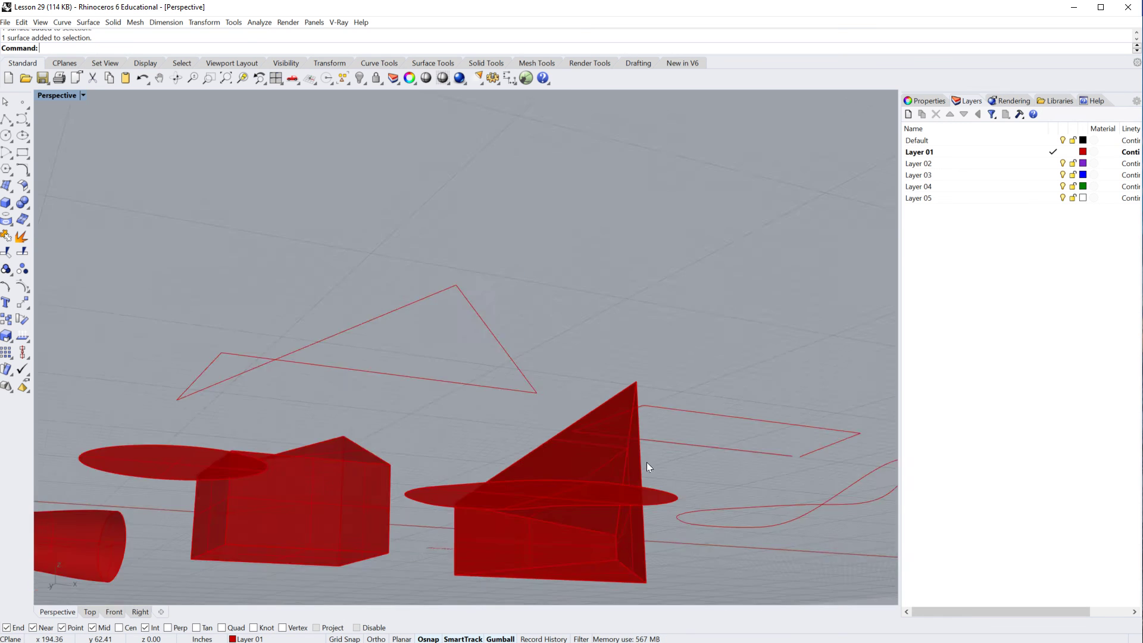
mouse_move(646, 462)
right_down()
mouse_move(588, 431)
mouse_move(585, 461)
mouse_move(641, 478)
right_up()
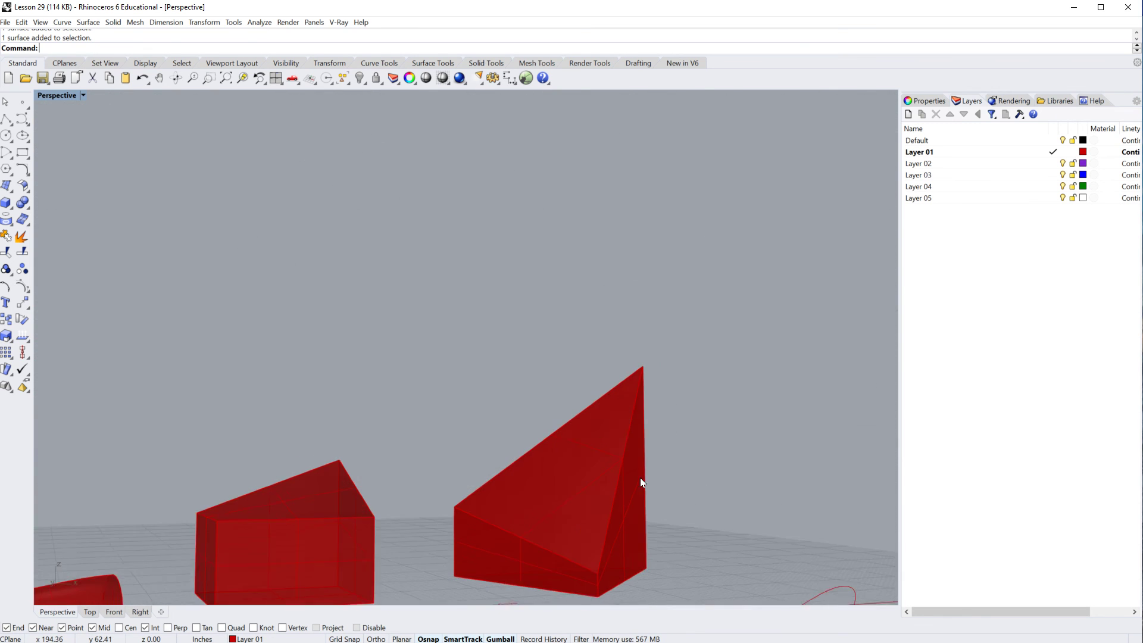
scroll(276, 423, down, 5)
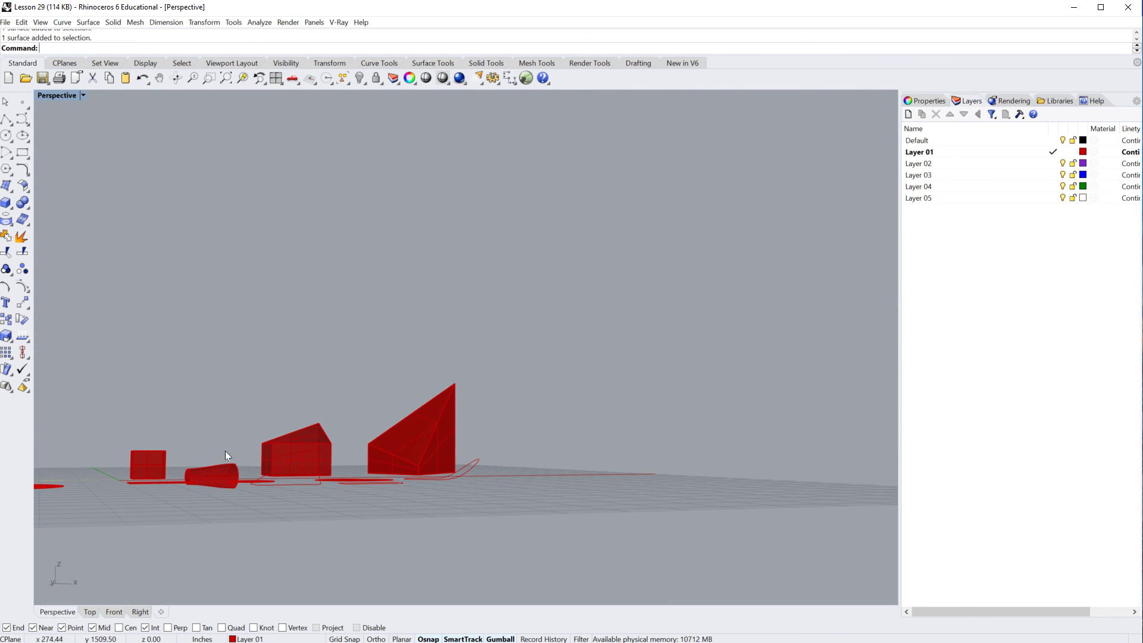
Step: Switch to the Top view and examine the yellow lesson title and topic list
click(90, 612)
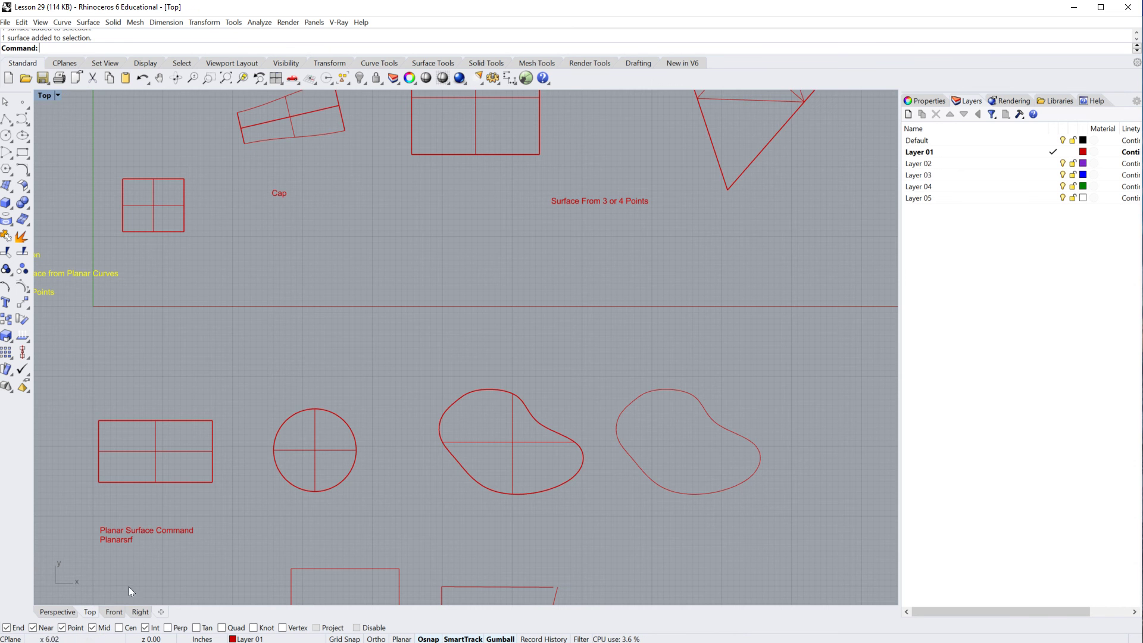
right_drag(128, 587, 424, 598)
scroll(352, 247, up, 5)
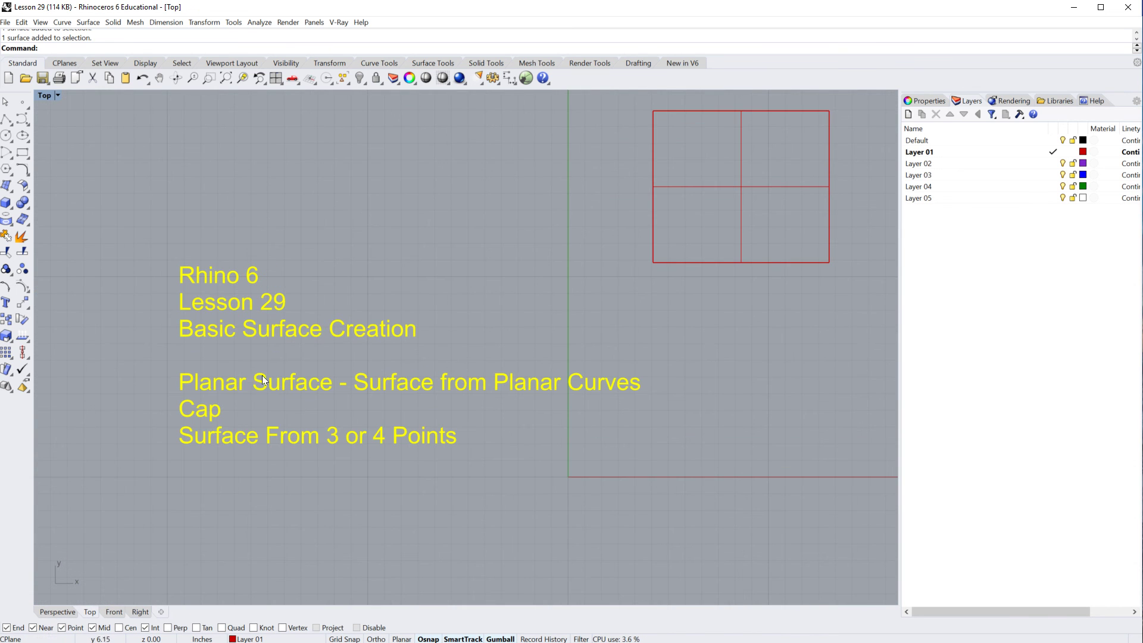